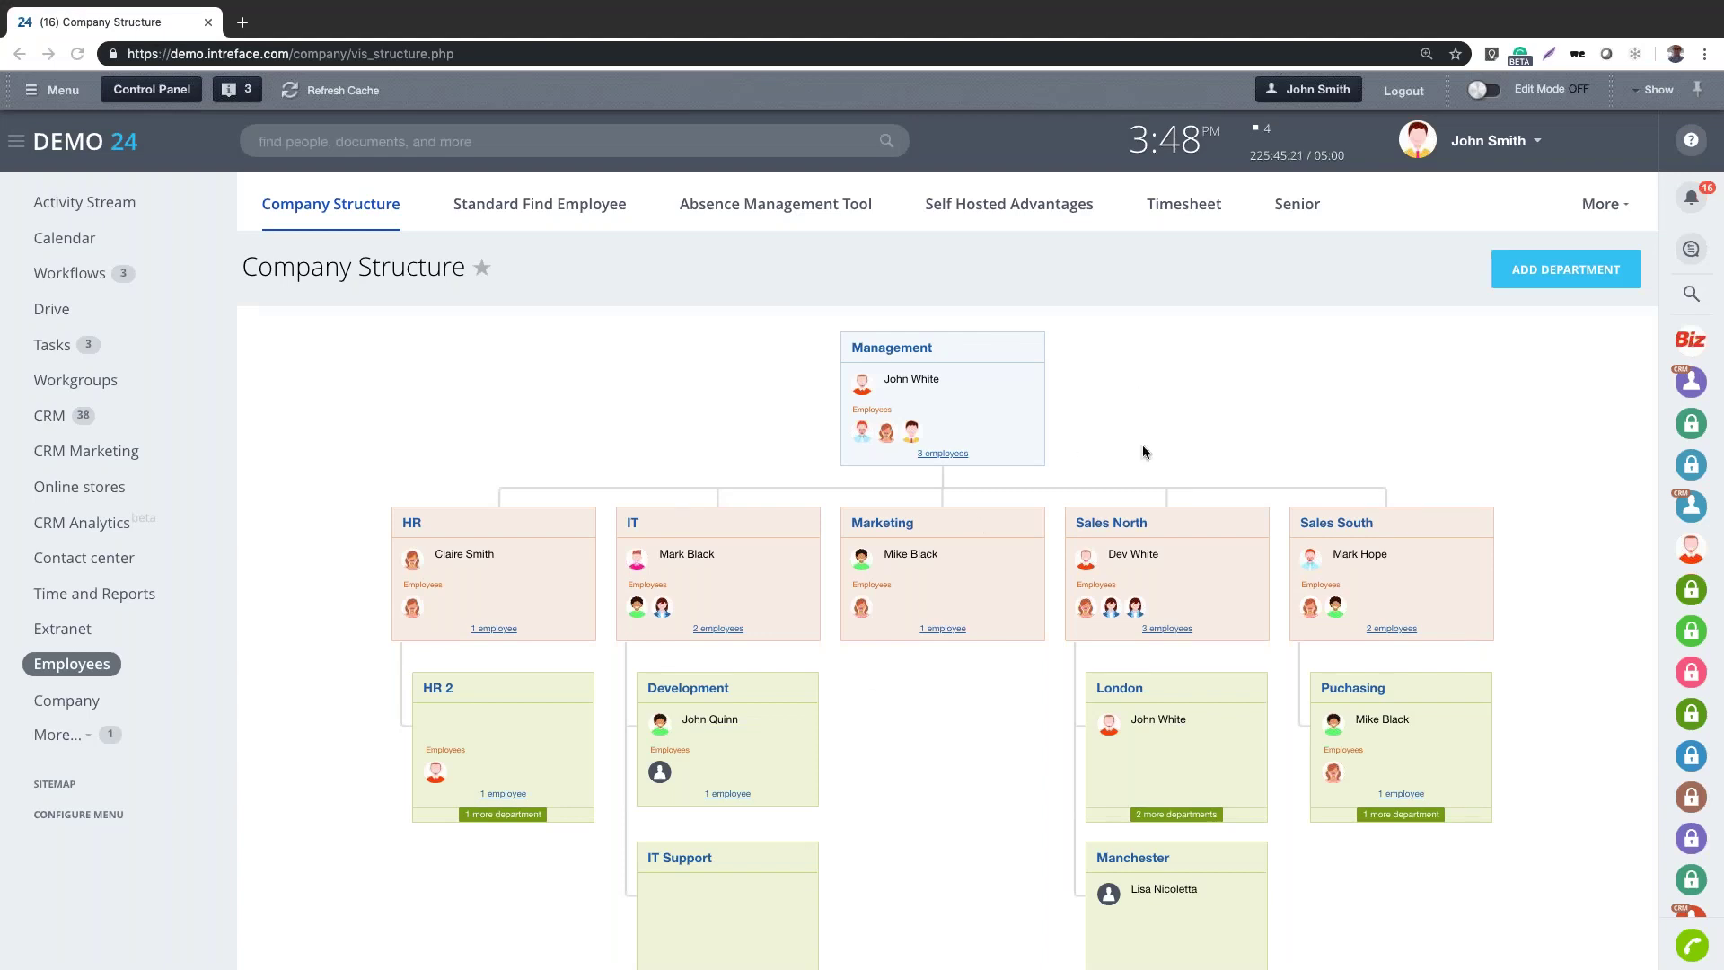
Open the signed-in user's full profile page from the avatar
scroll(1140, 470, "down", 1)
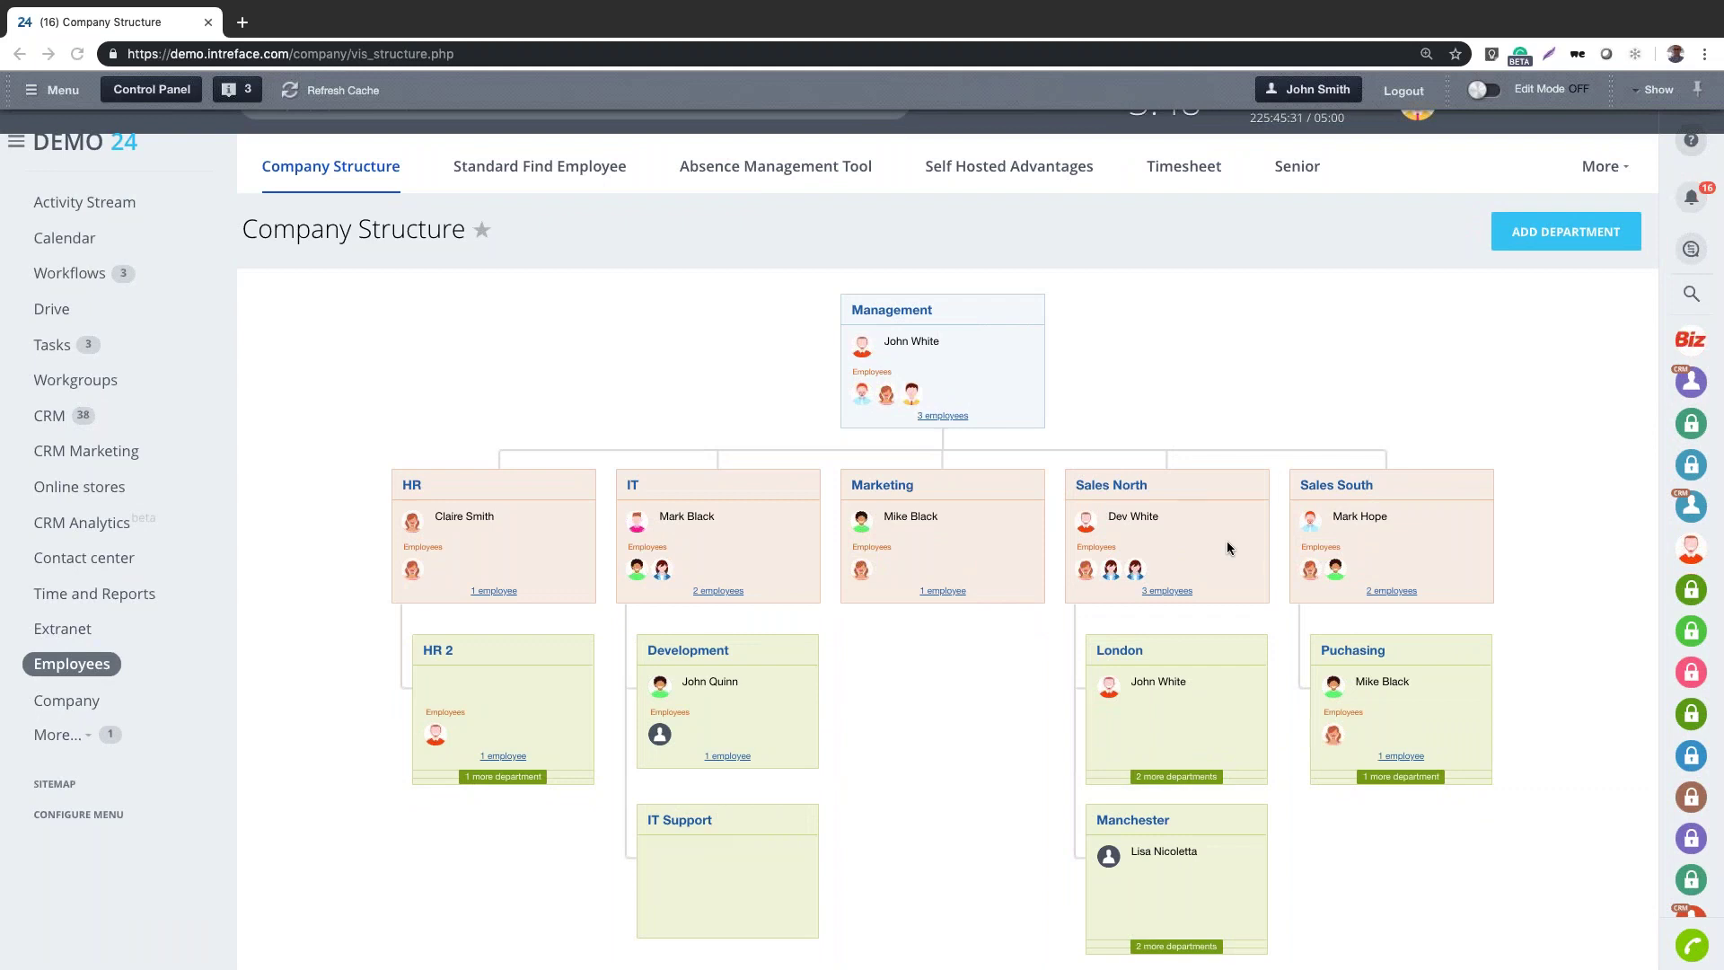
scroll(1227, 543, "up", 1)
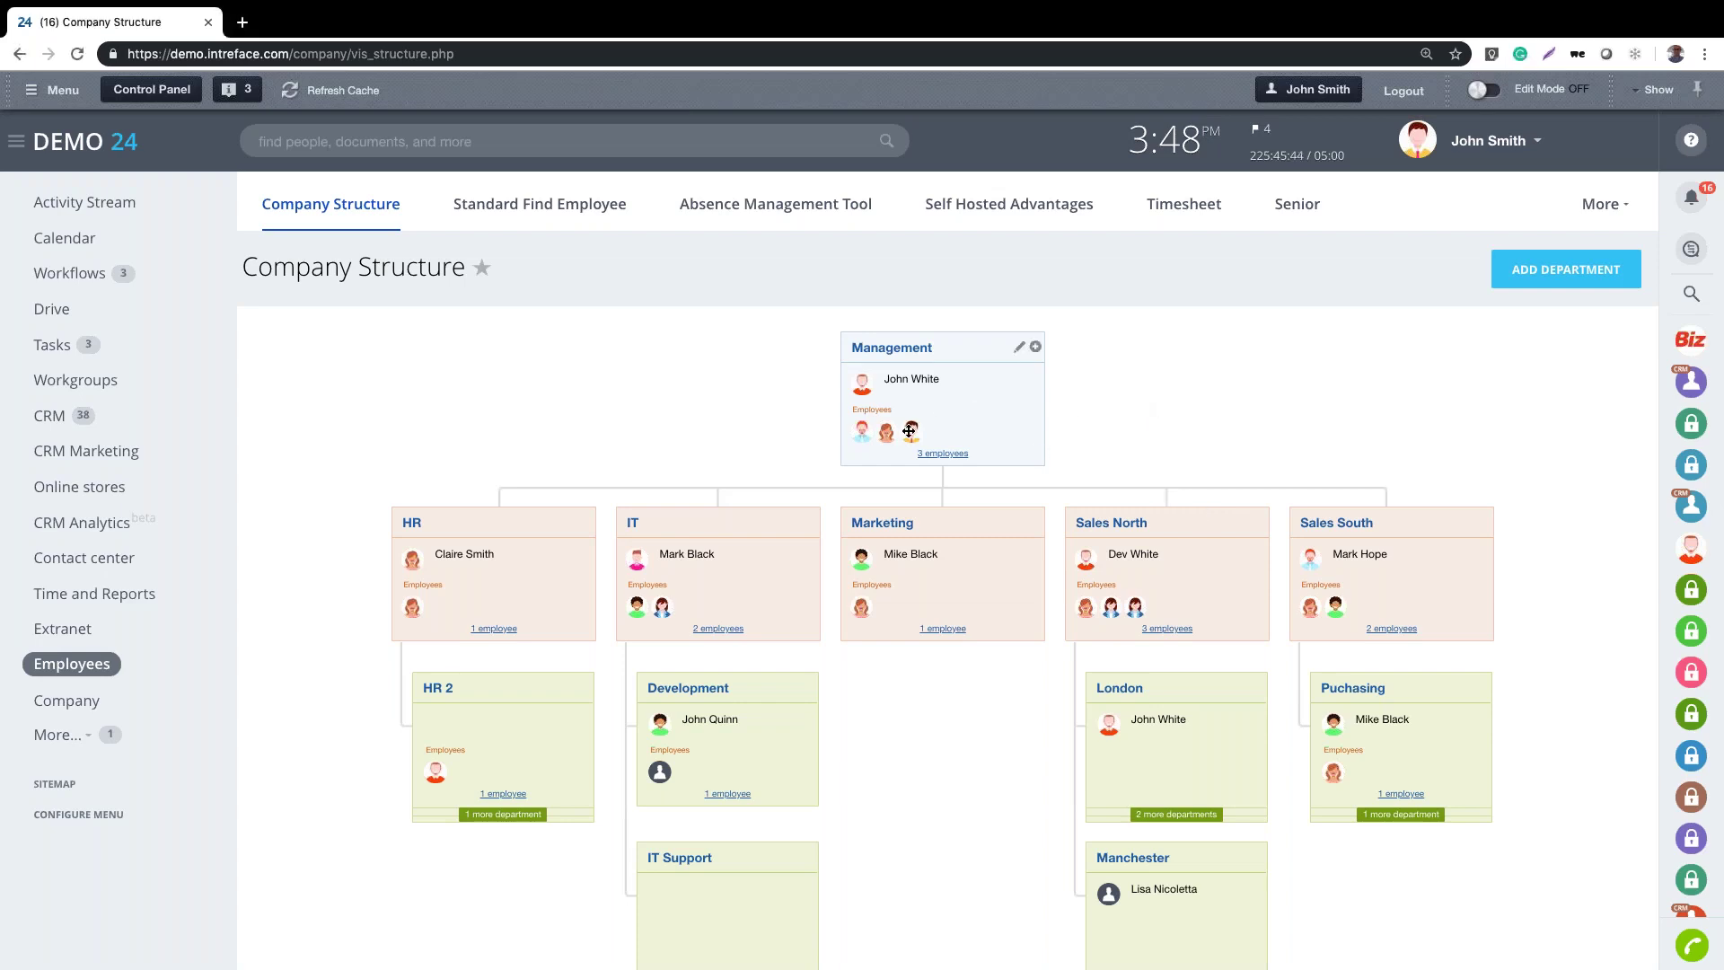
mouse_move(910, 431)
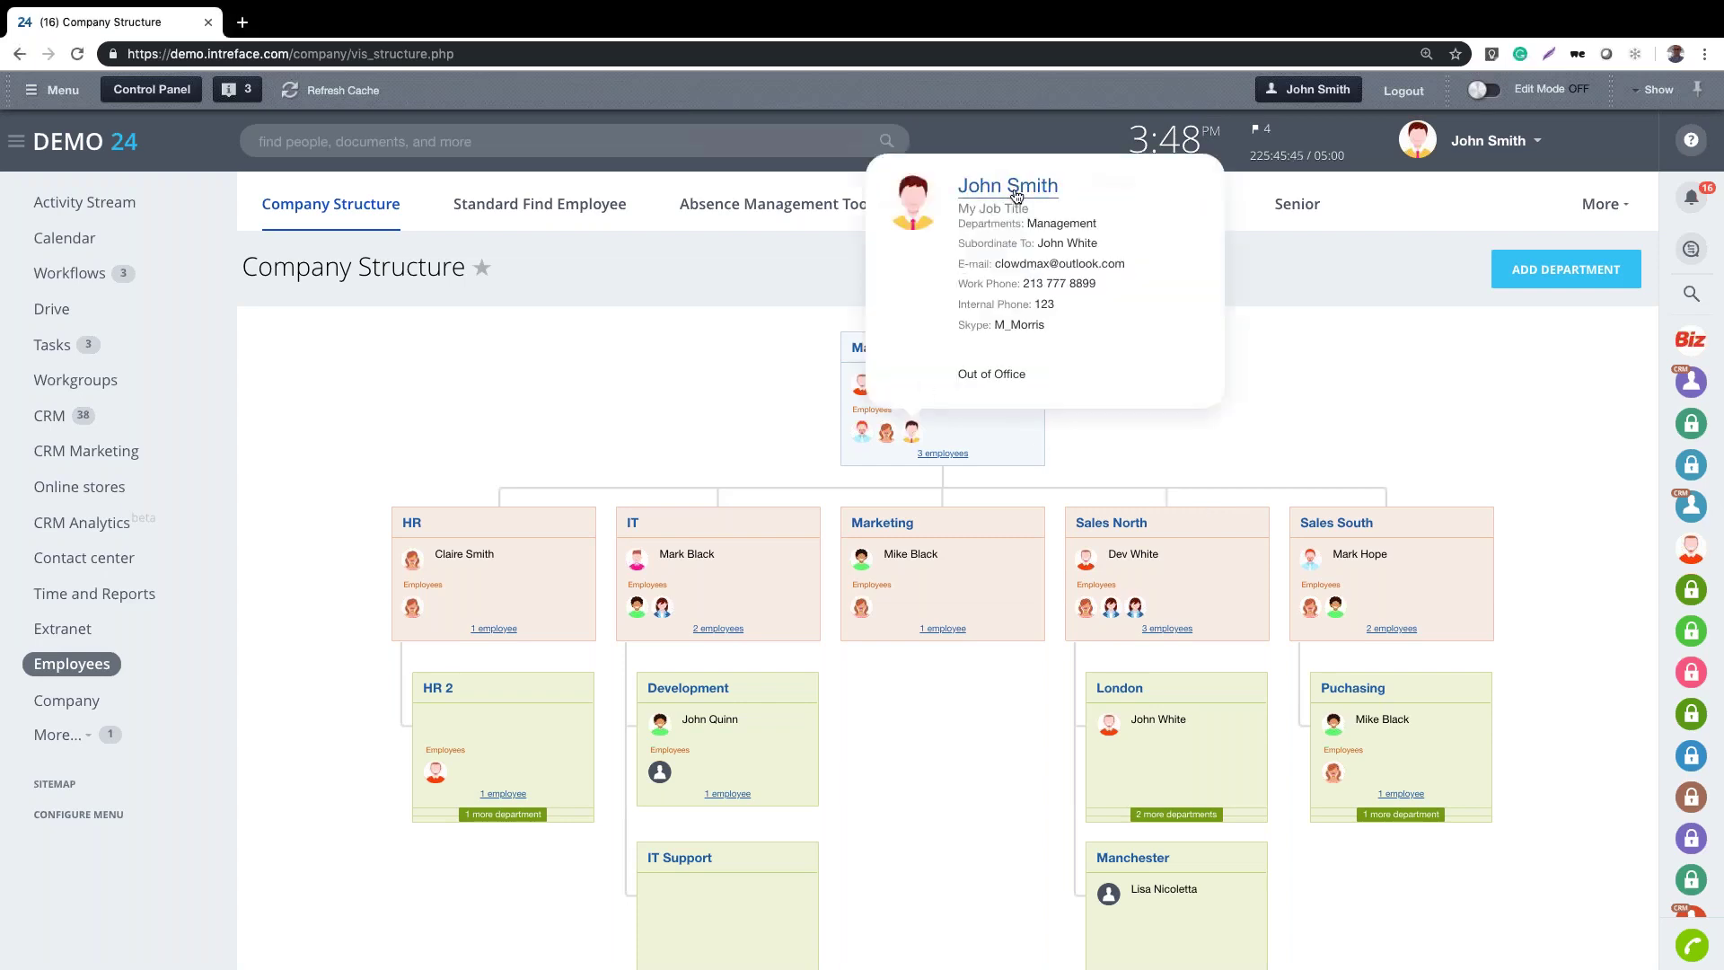
left_click(1015, 192)
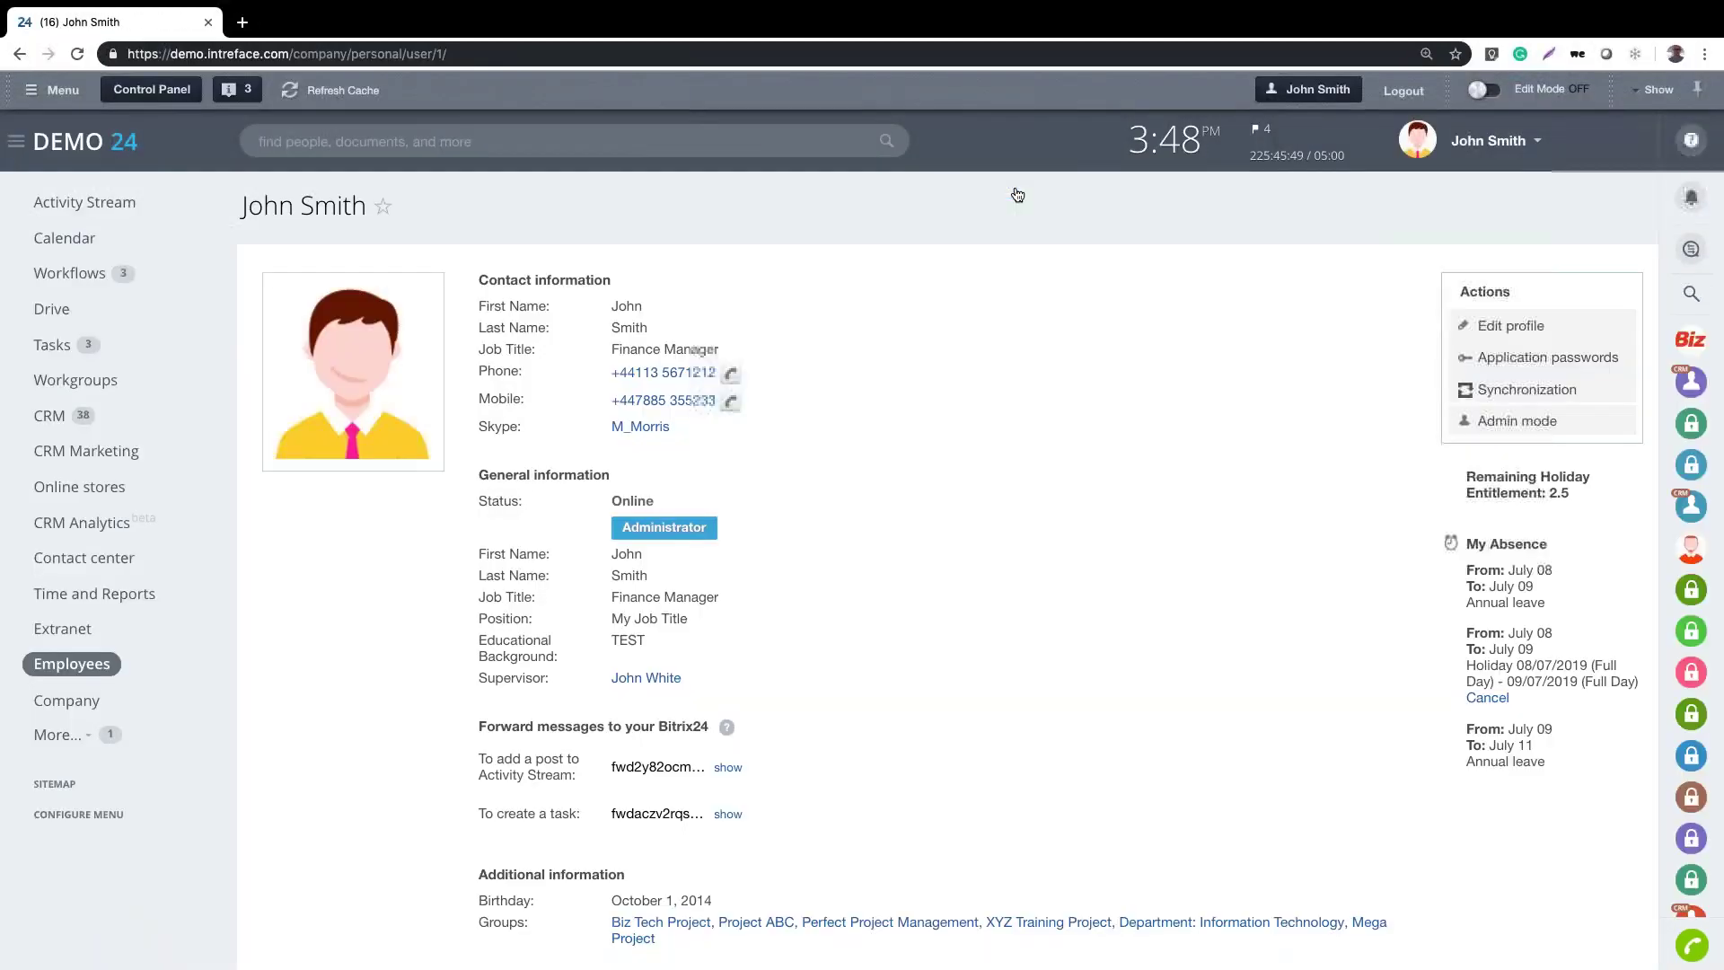
Search for the Sales South department head, open his profile, and briefly start then close a chat
left_click(590, 139)
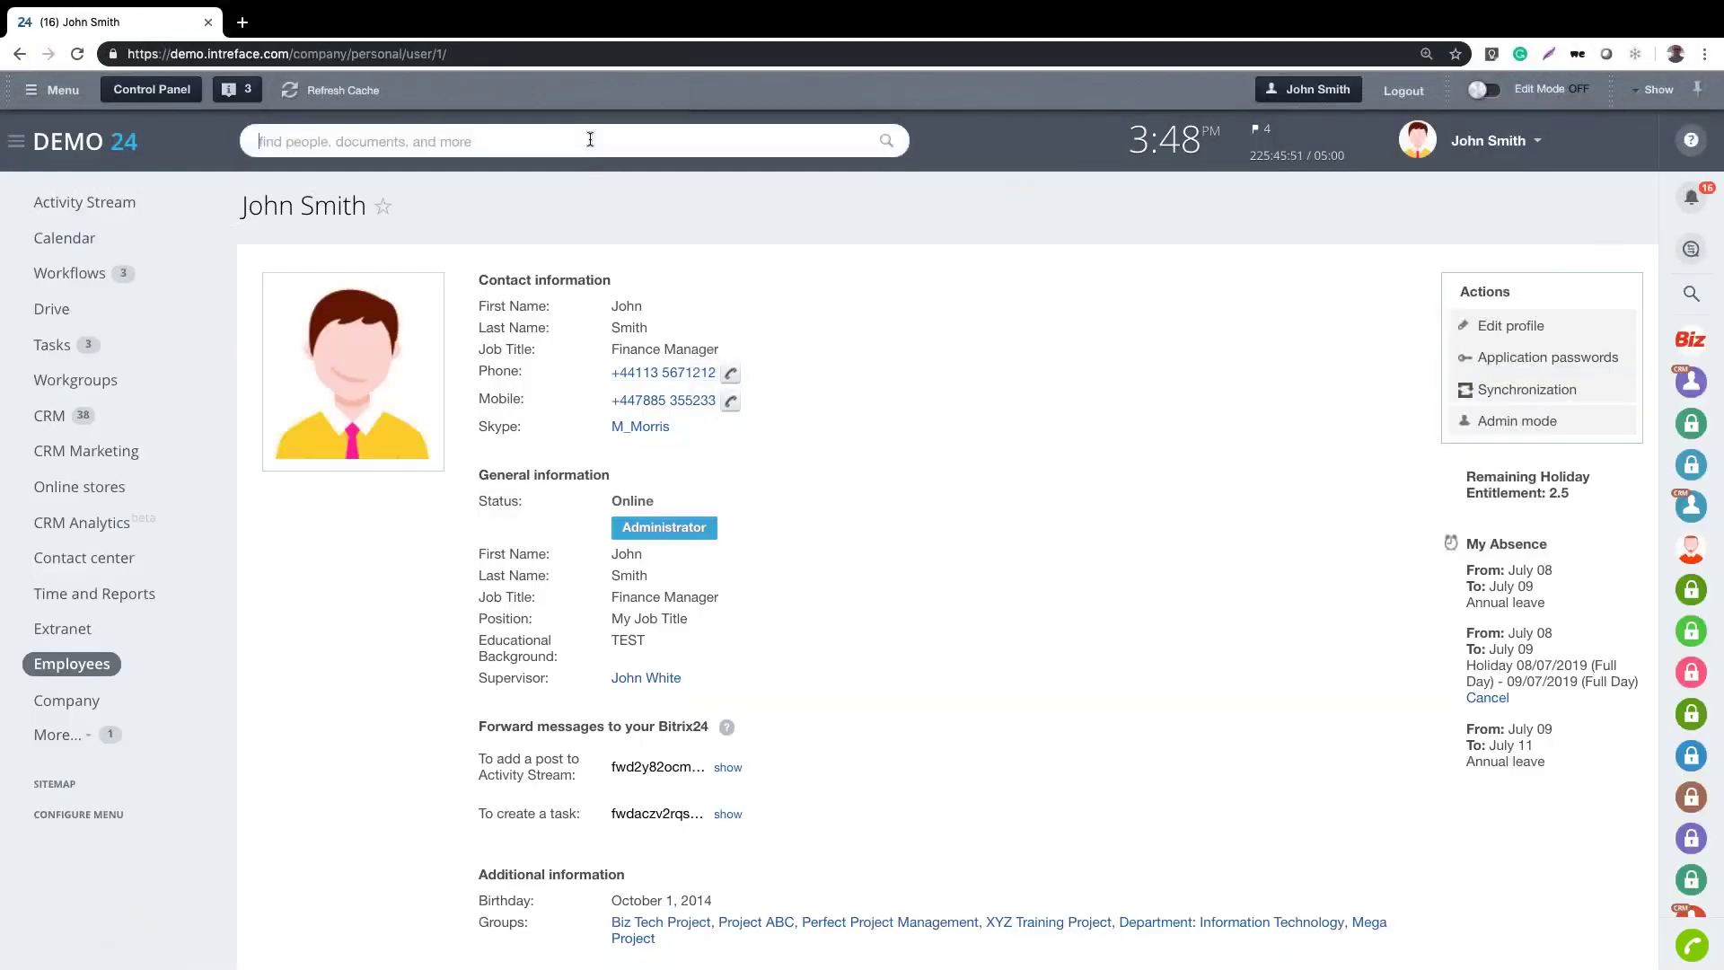
type("mar")
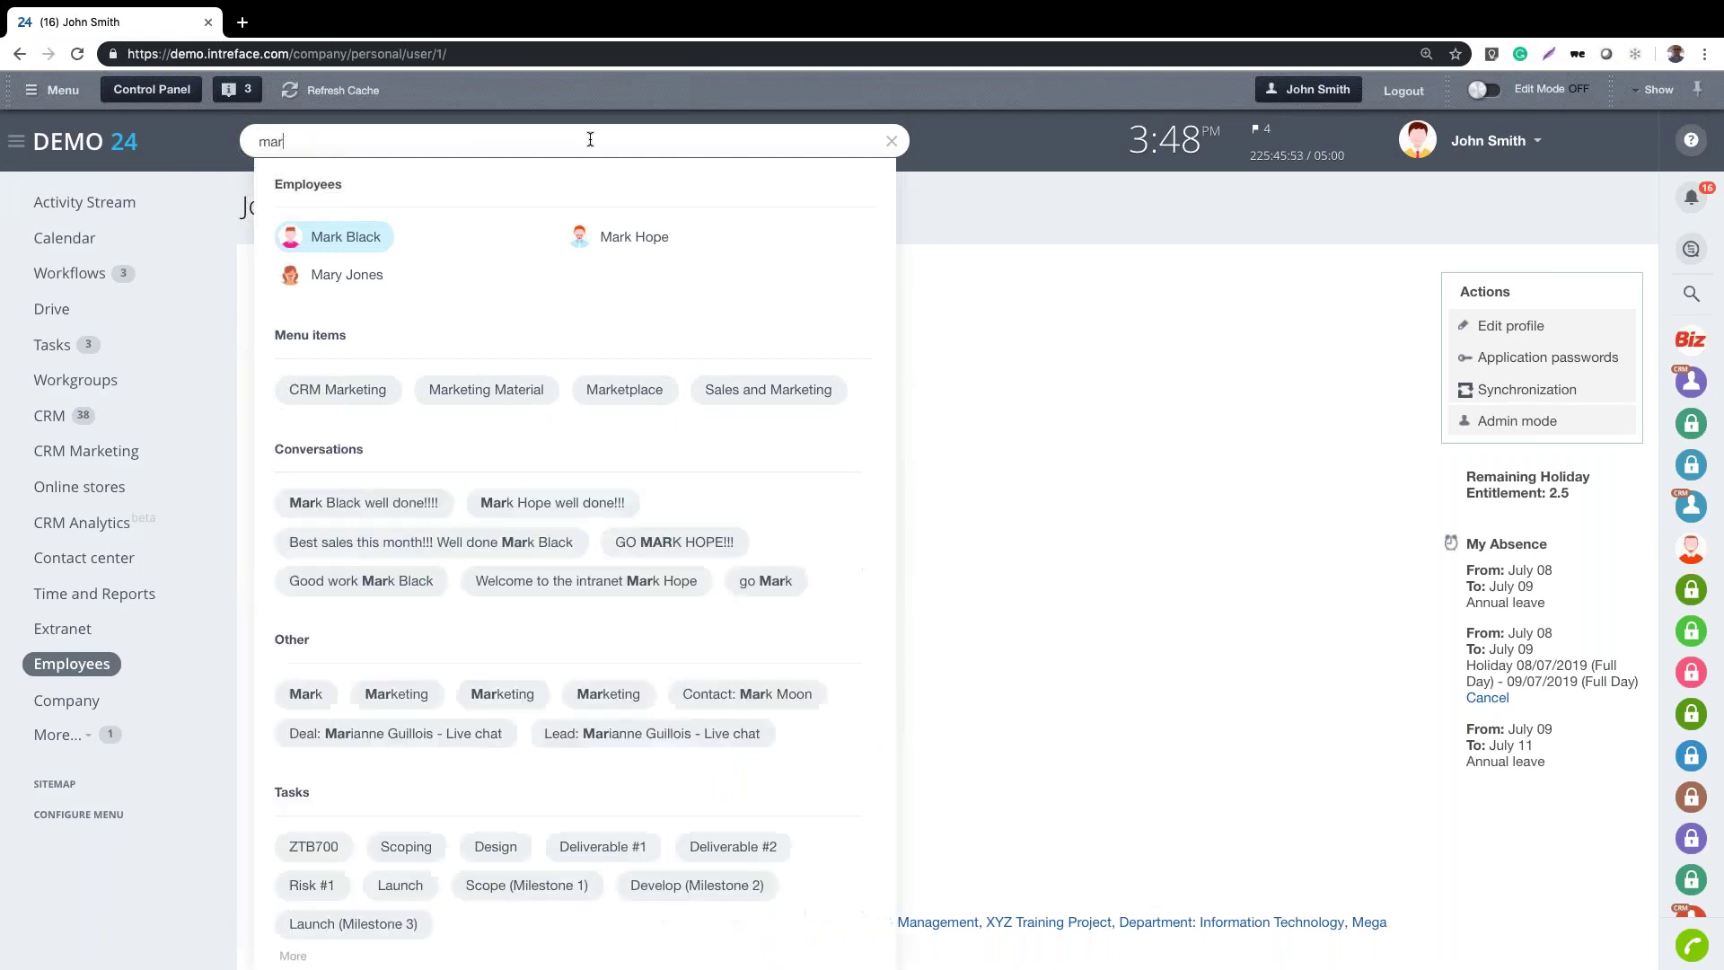
left_click(634, 238)
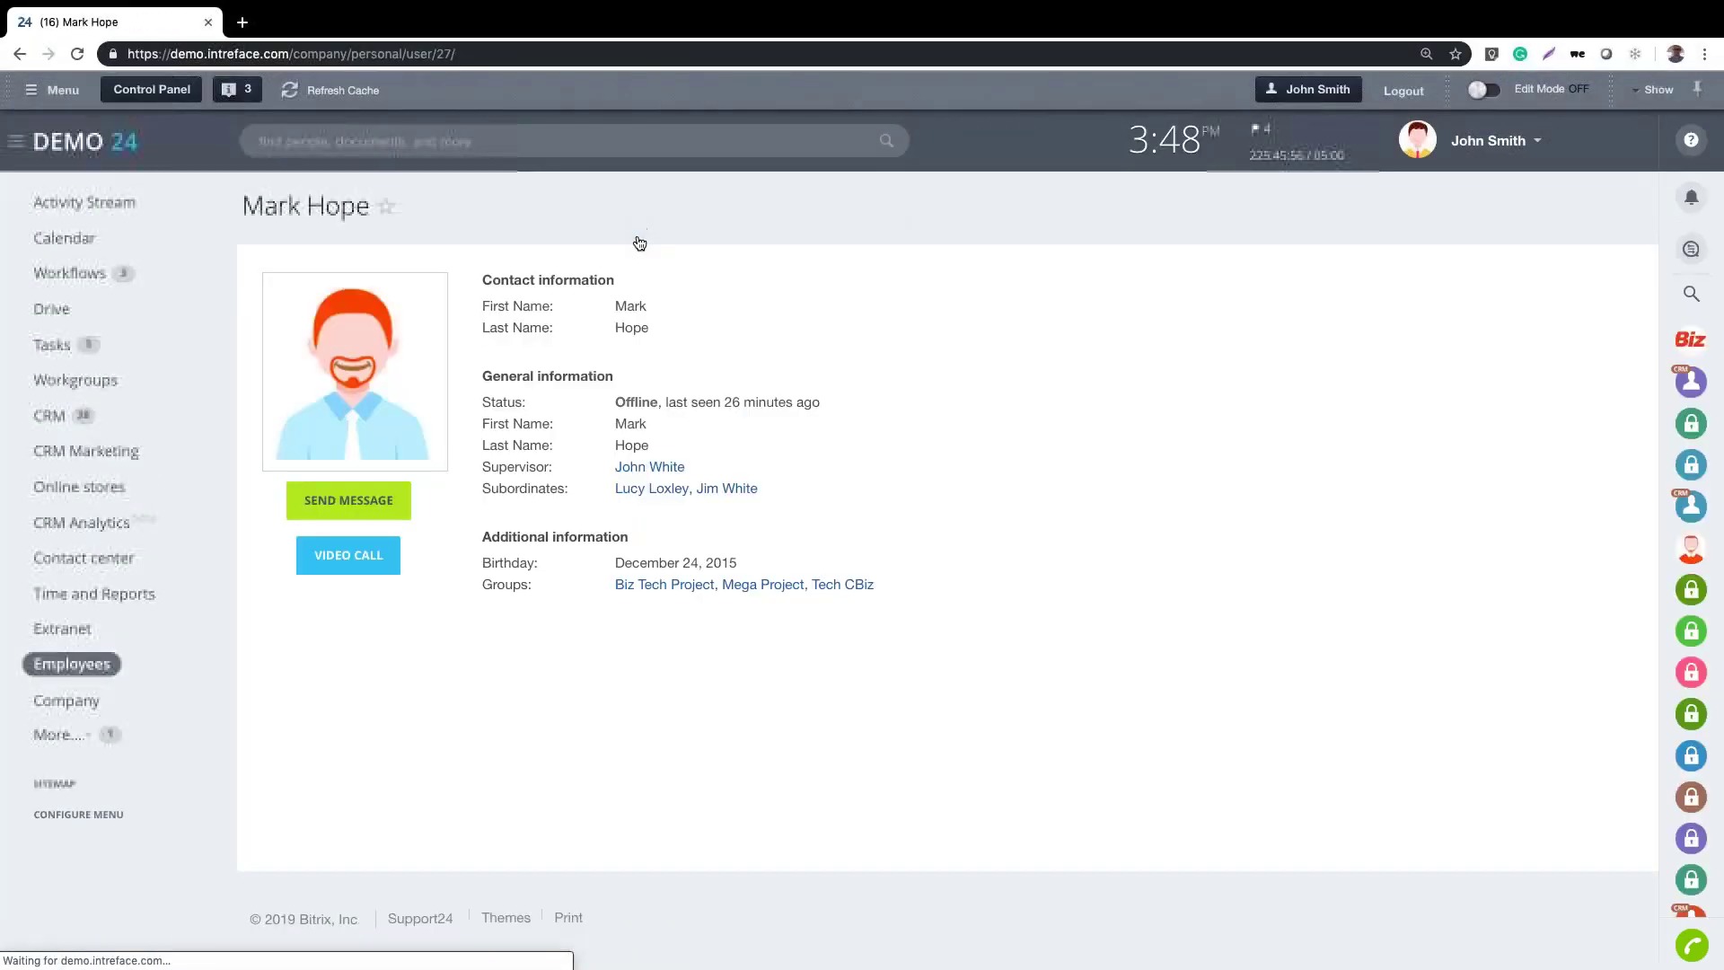
left_click(341, 503)
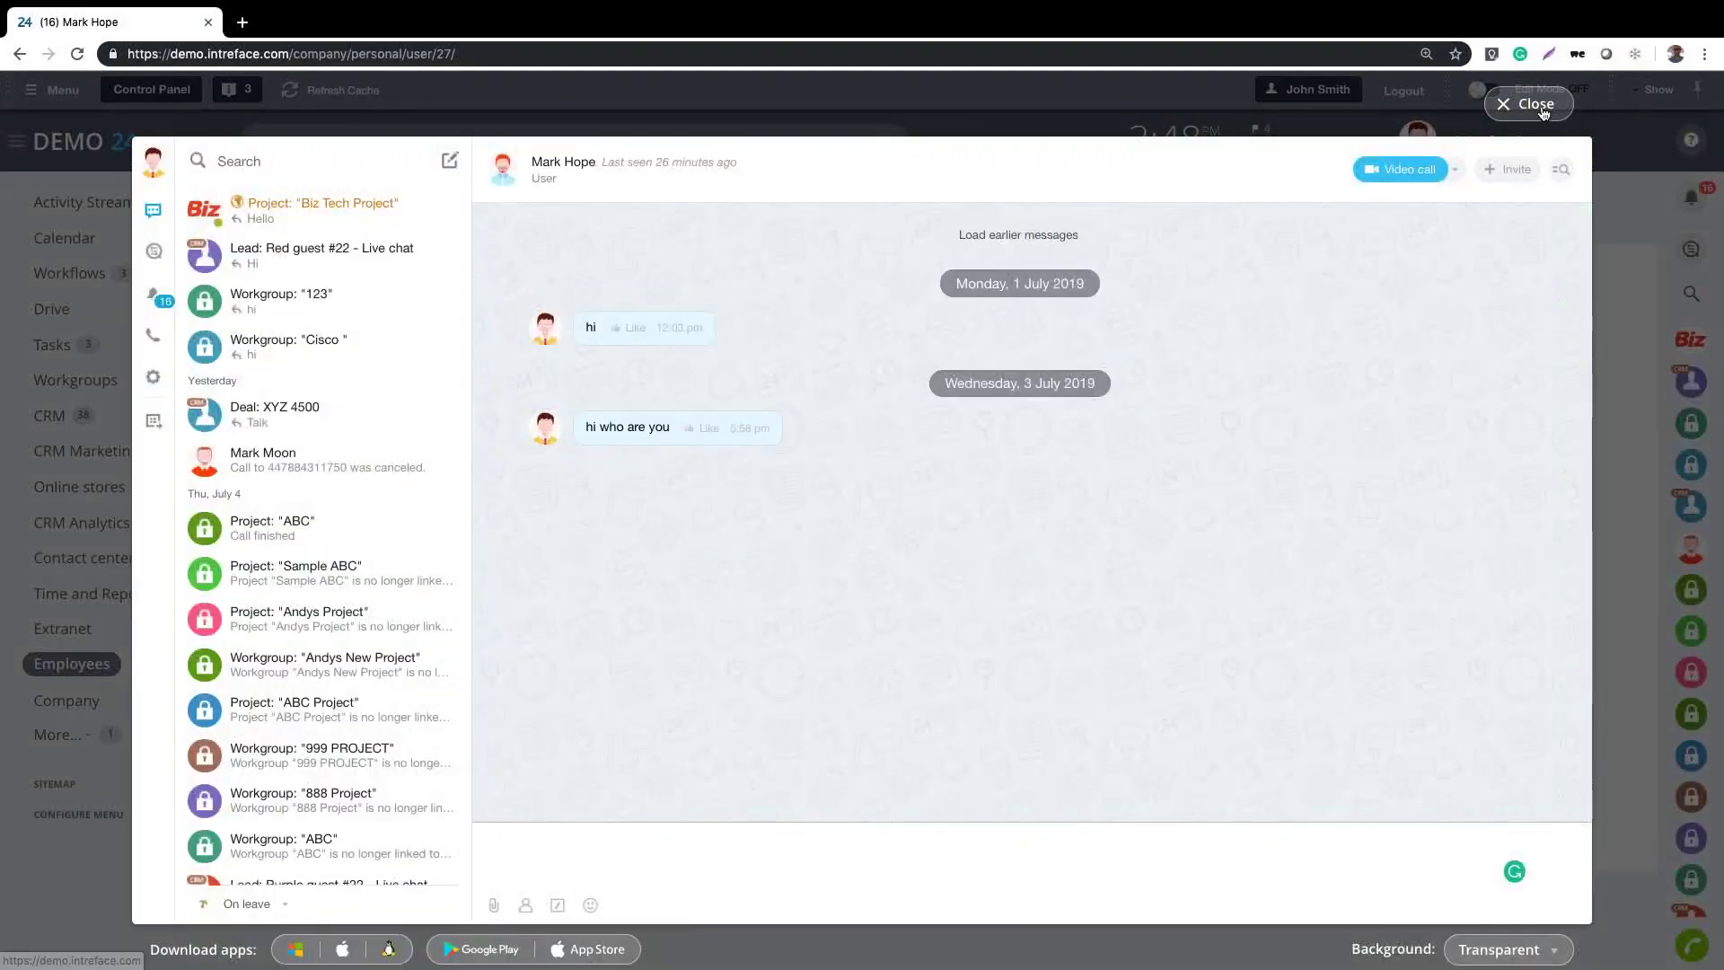
left_click(1529, 105)
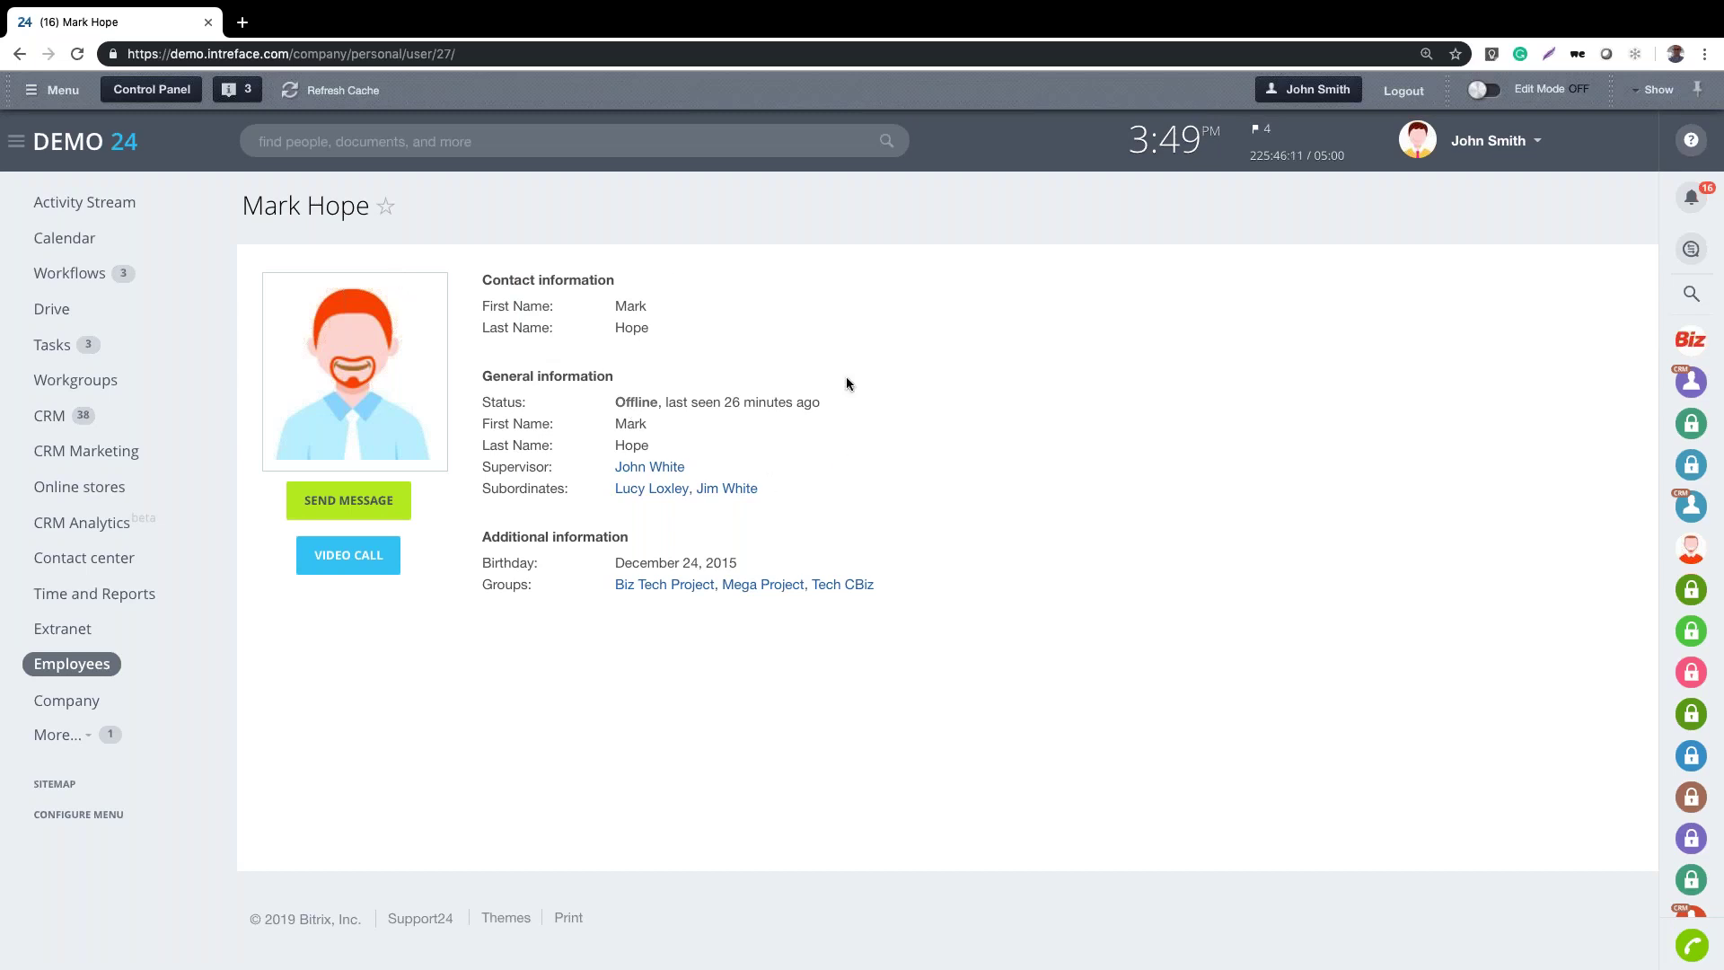
Search the header for the signed-in user by name and open their own profile
left_click(372, 151)
type("john")
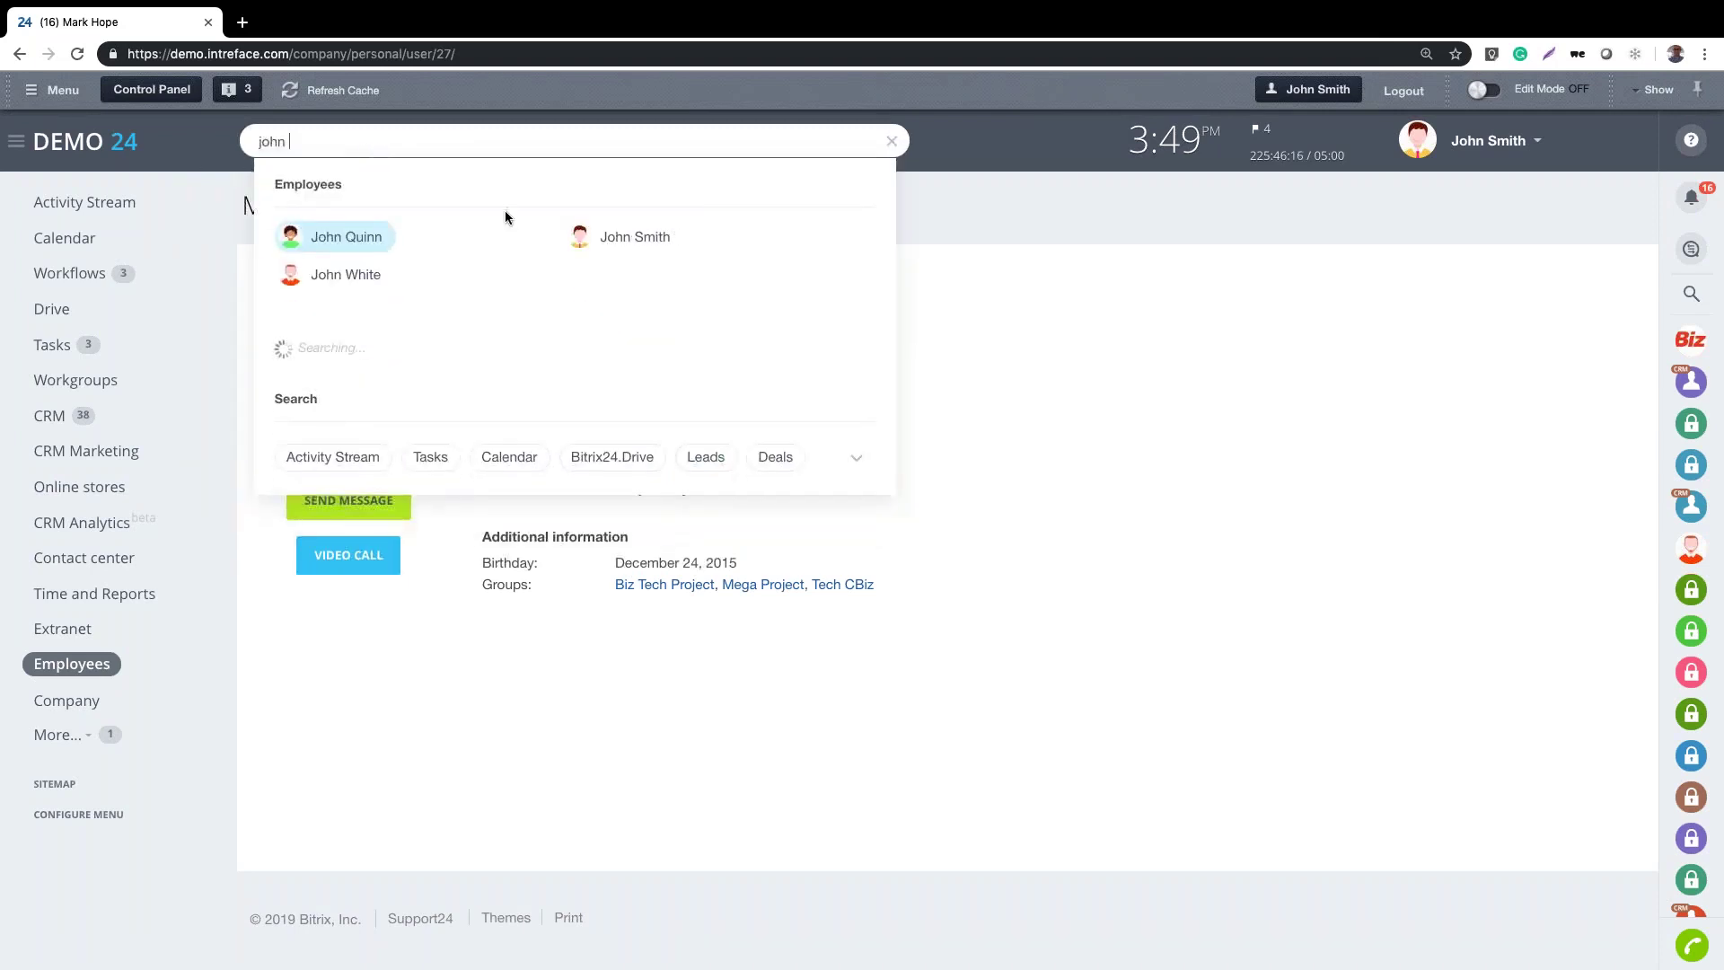
left_click(628, 241)
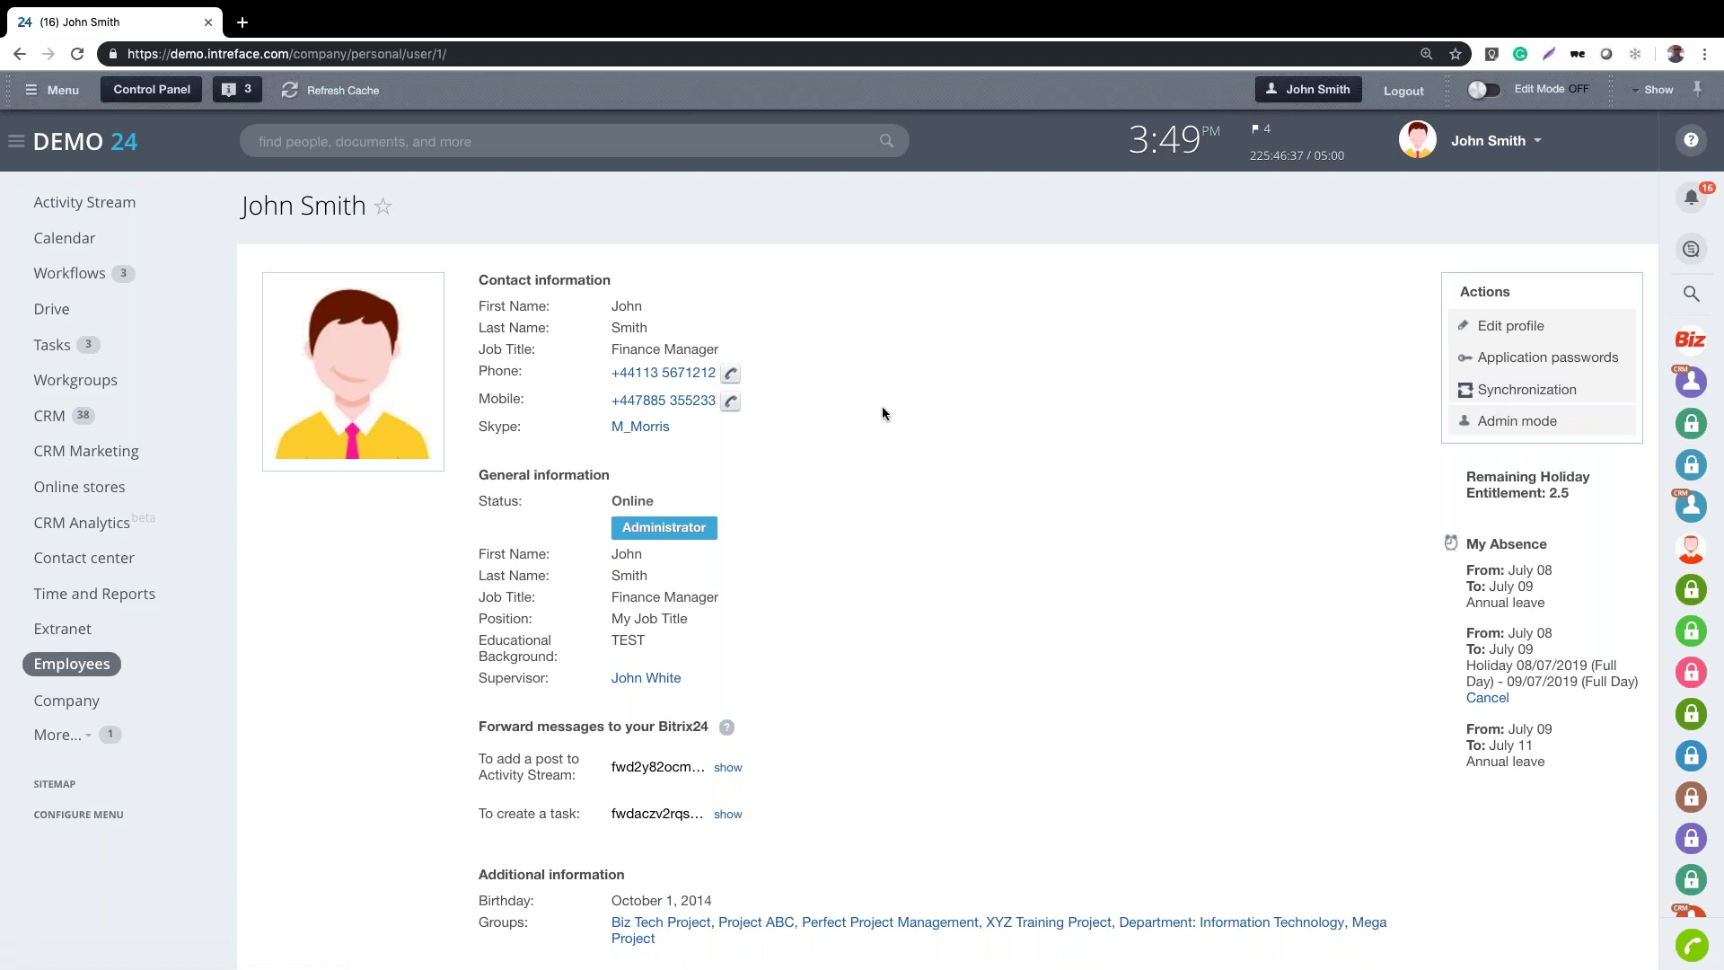
left_click(1473, 141)
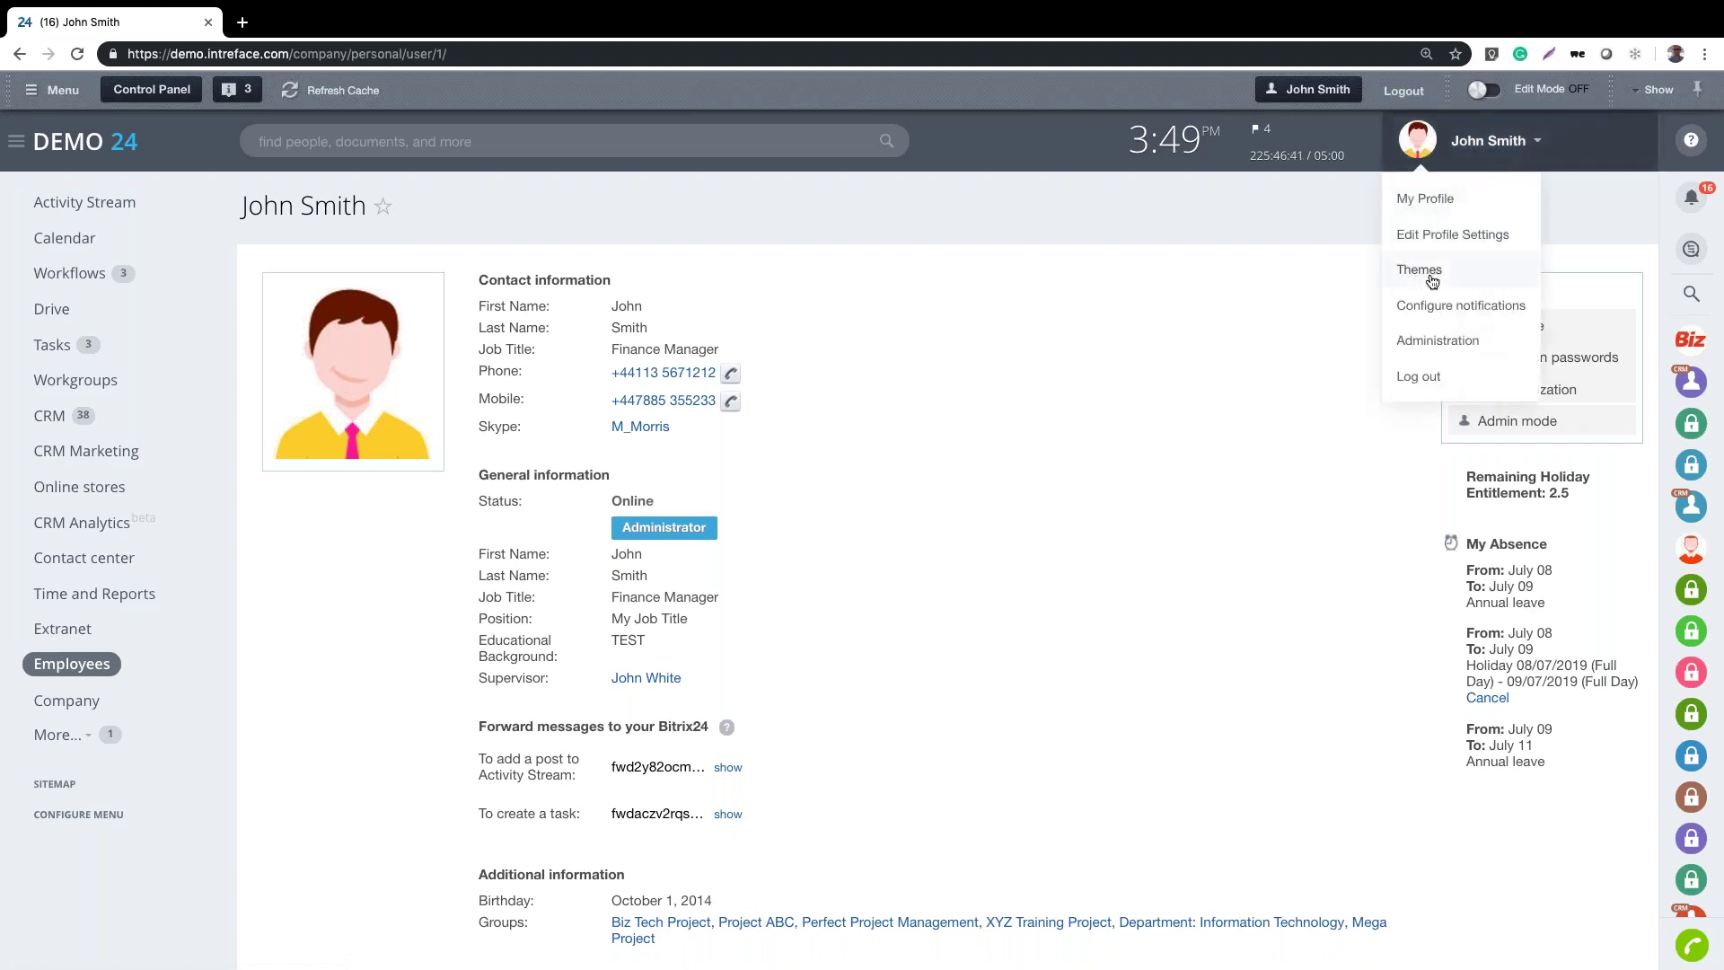
left_click(1428, 271)
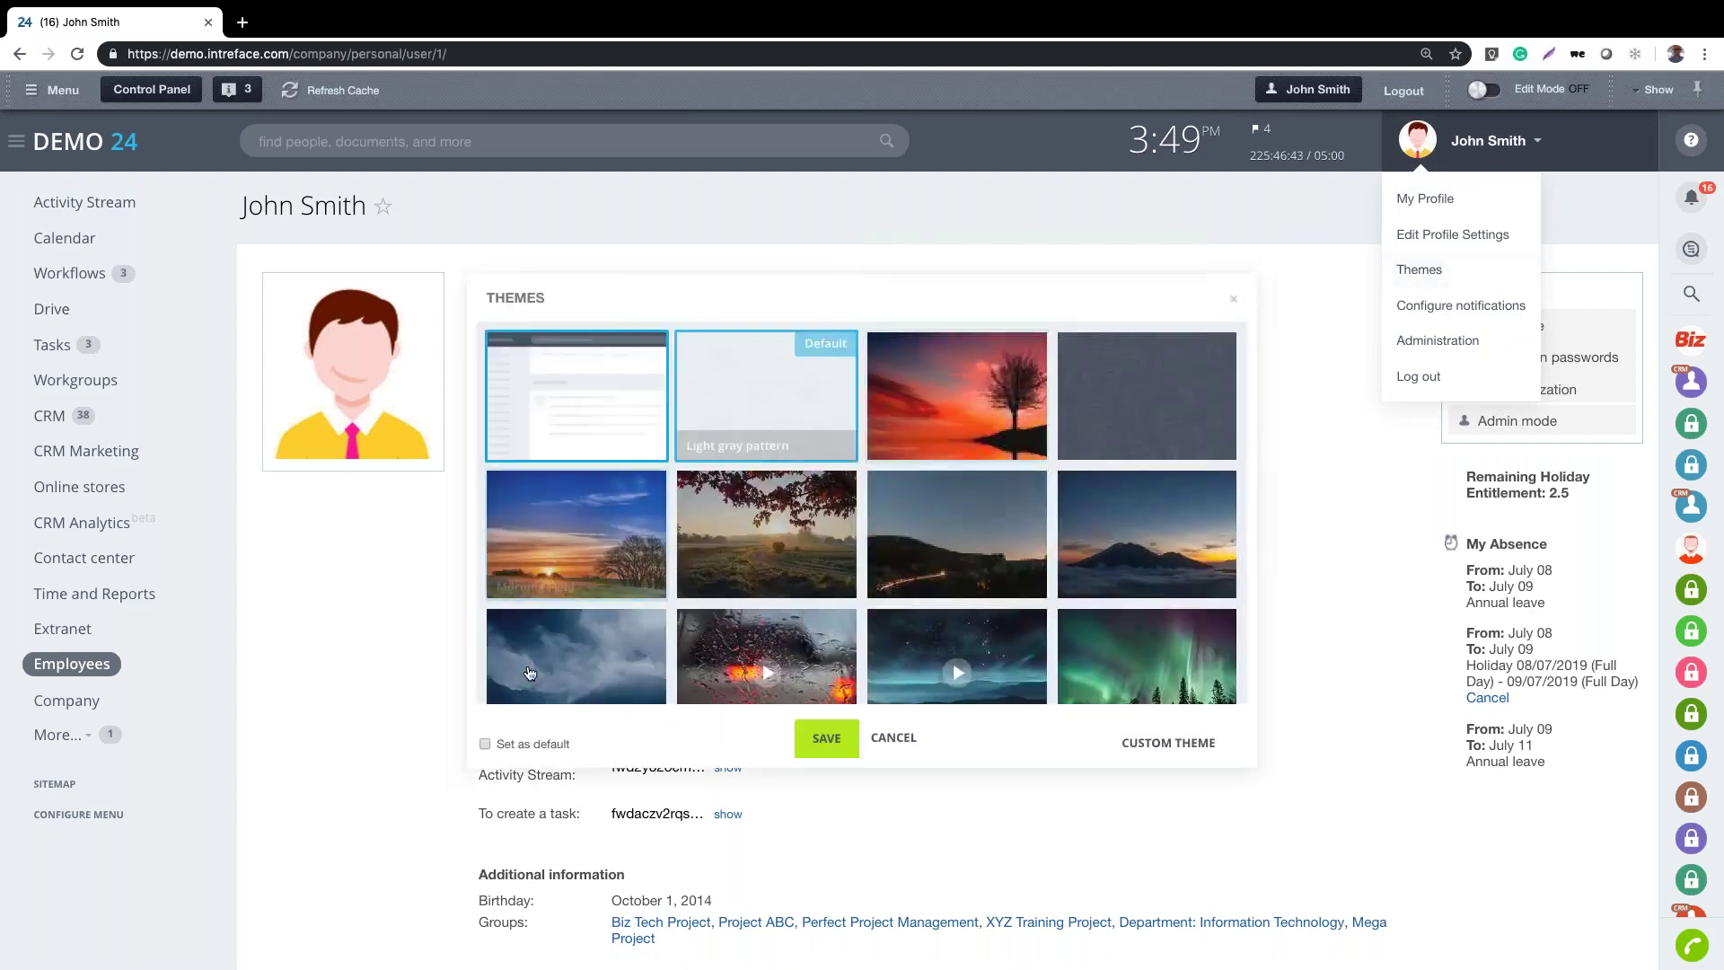
left_click(783, 543)
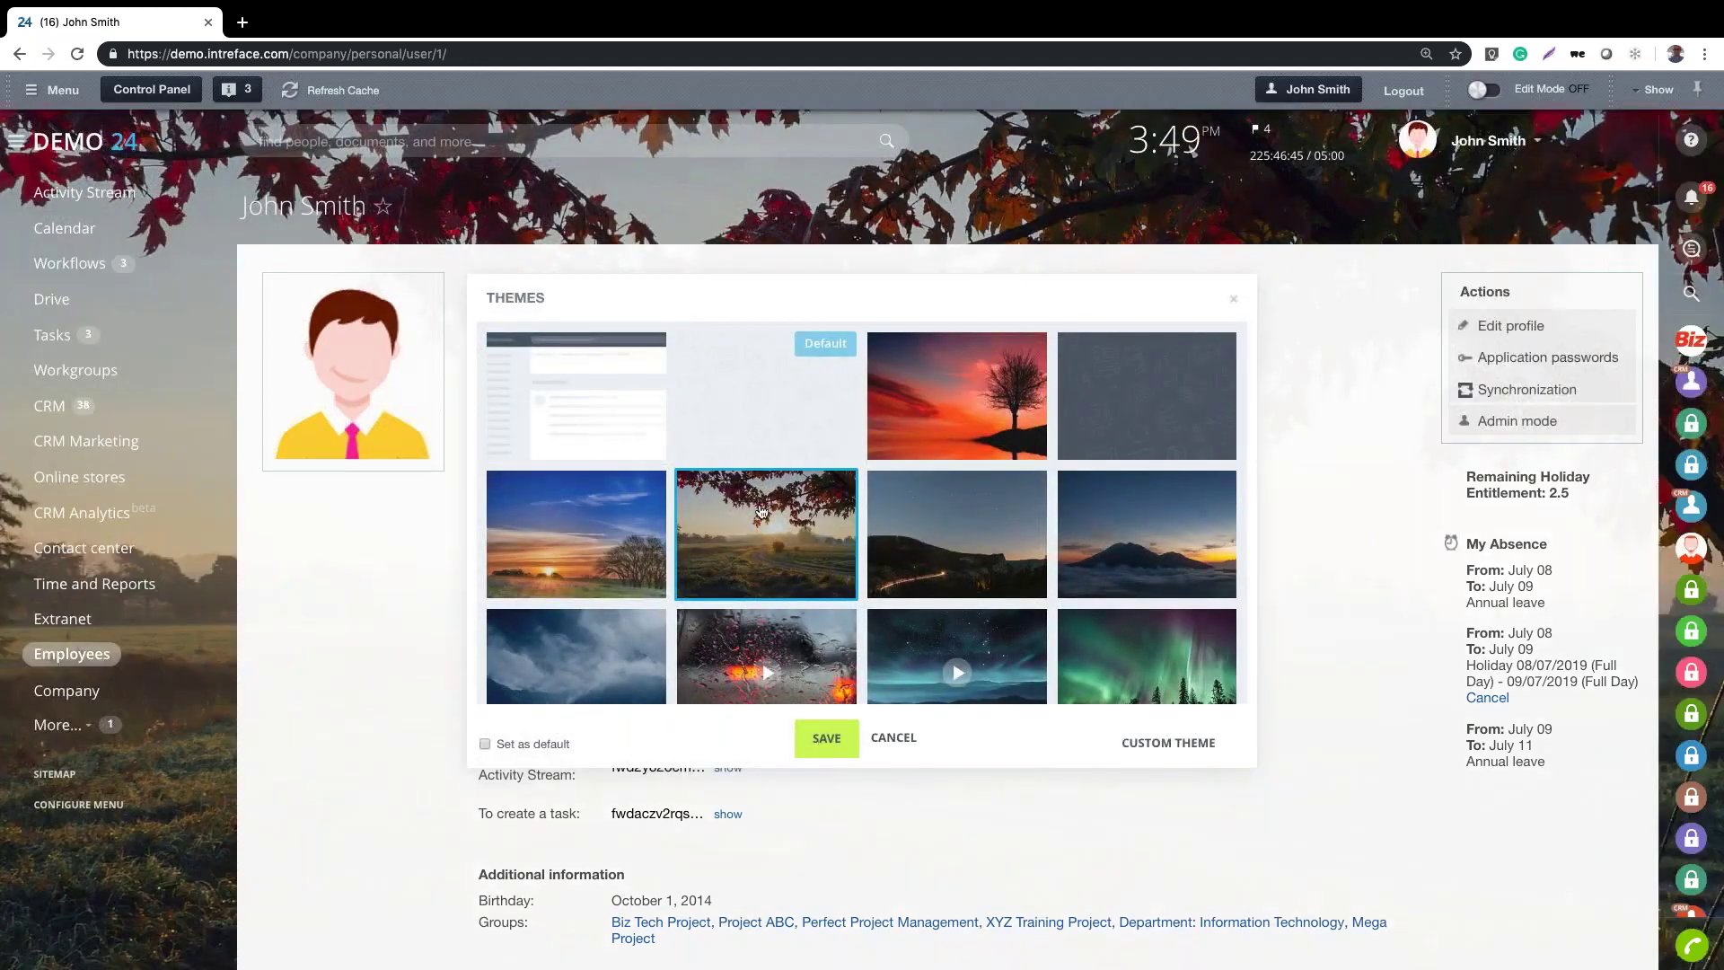
left_click(567, 450)
left_click(824, 739)
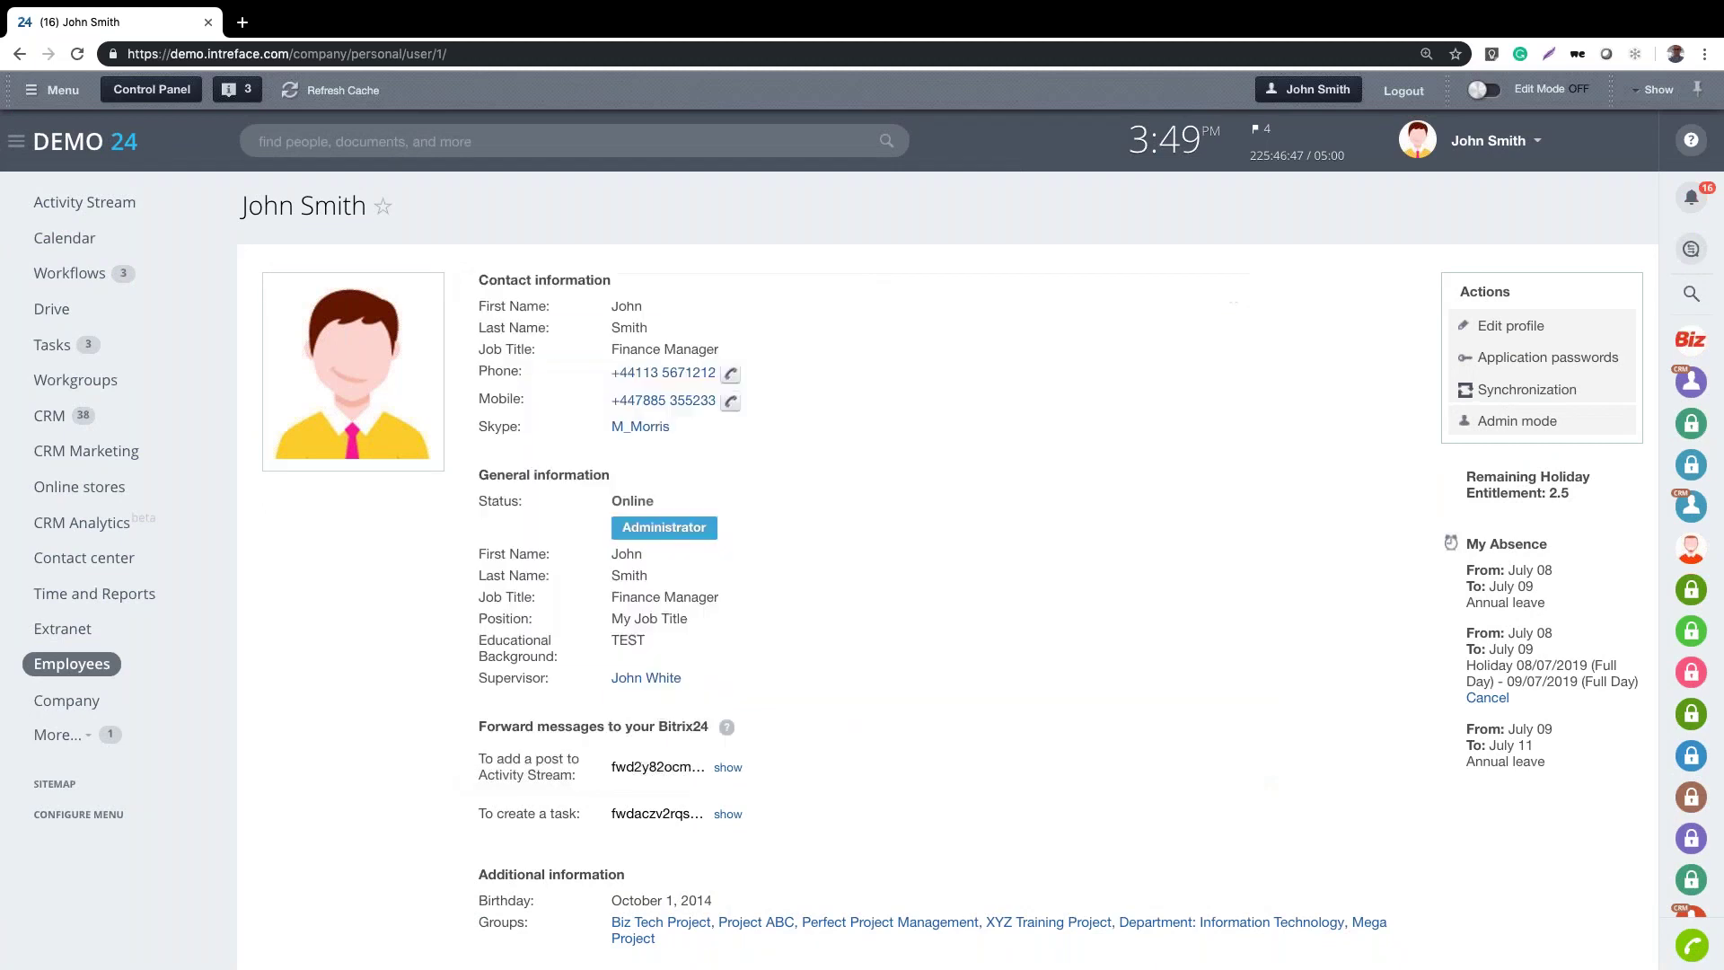
left_click(1498, 151)
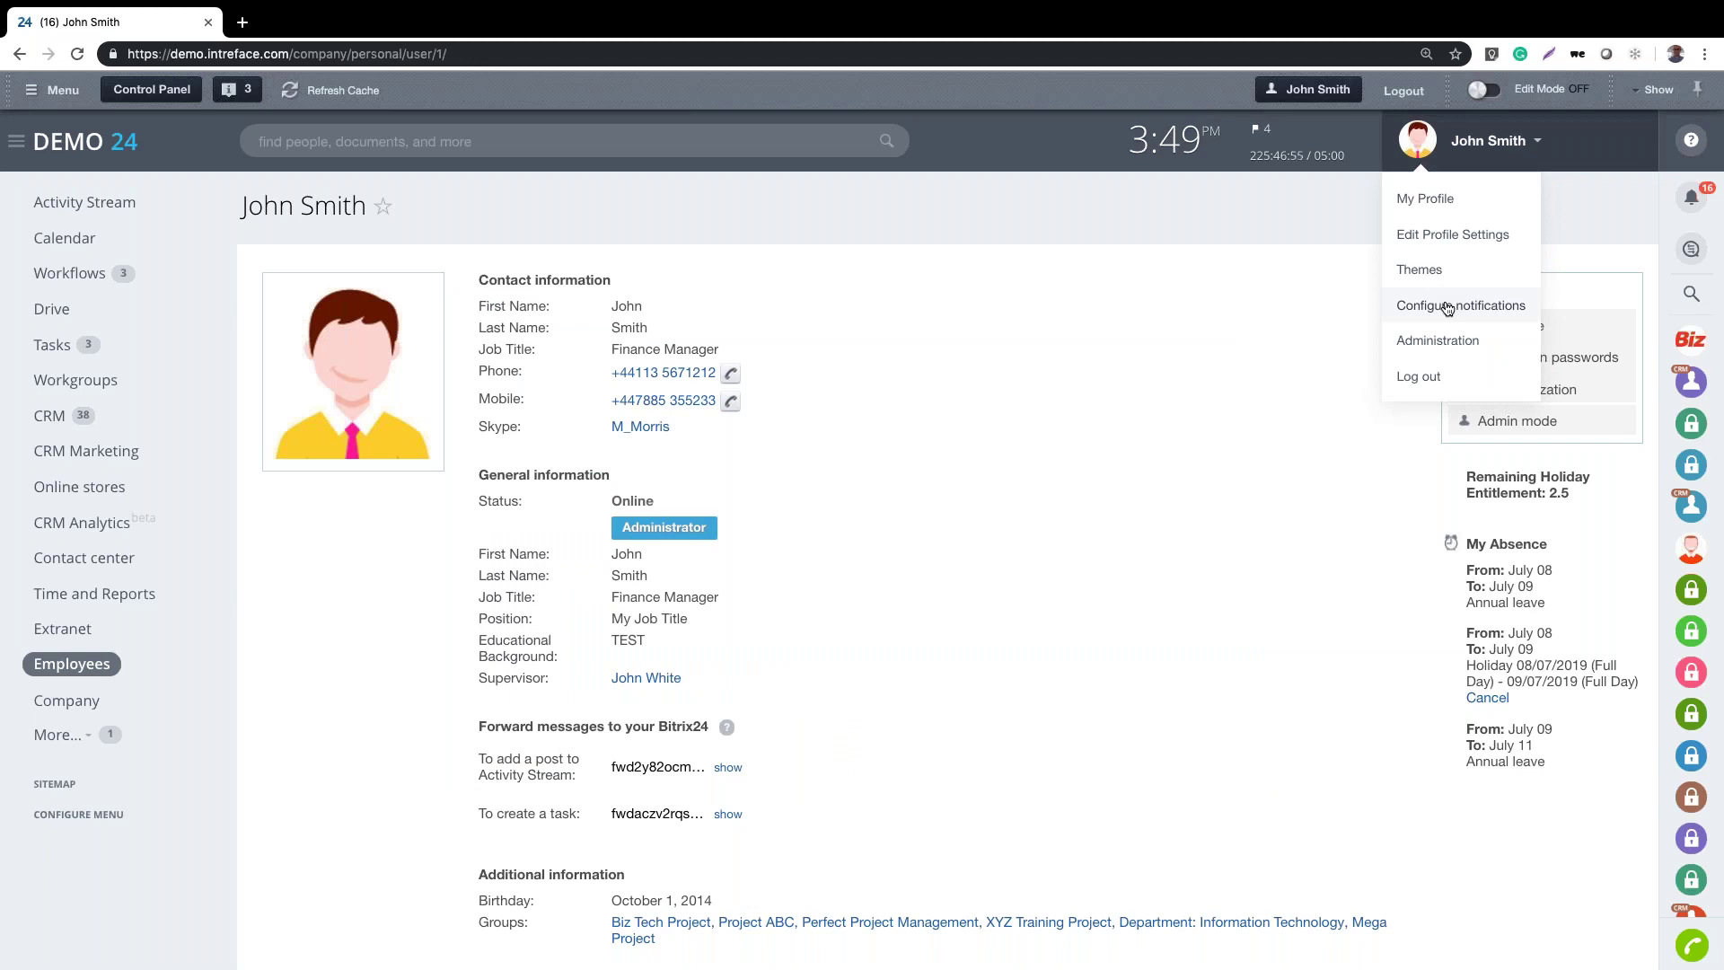
left_click(1046, 227)
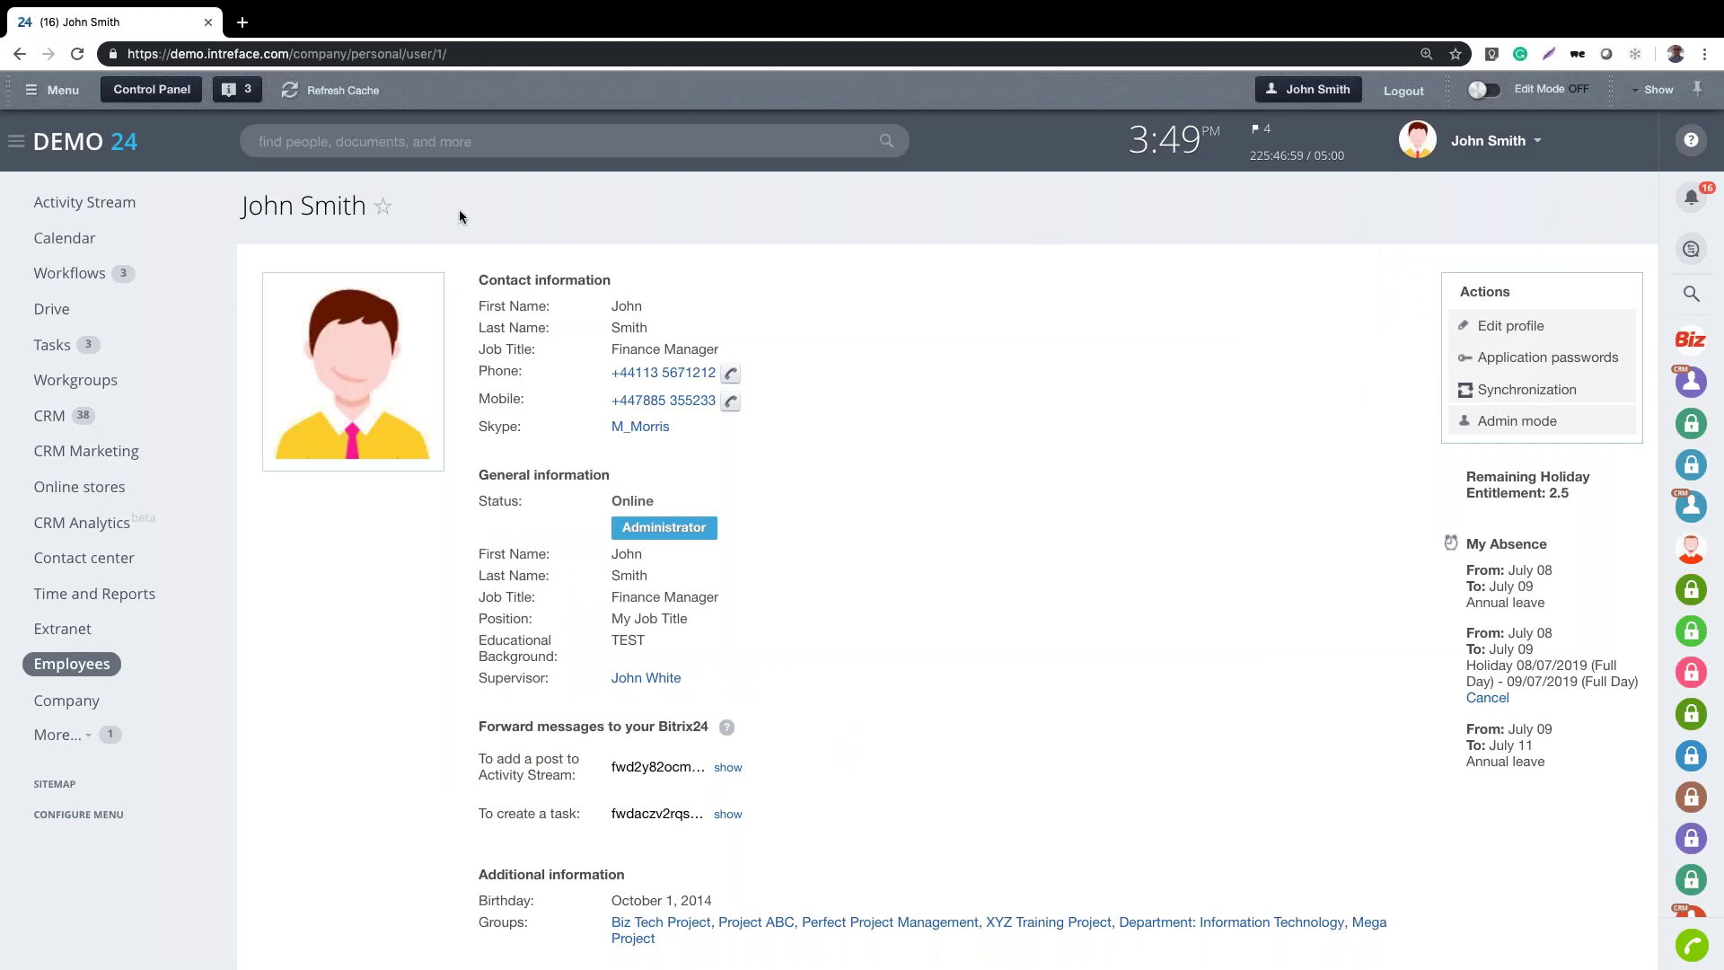
Browse the personal Drive and Example-Quote.pdf's Share options without choosing one, then return to Activity Stream
left_click(53, 315)
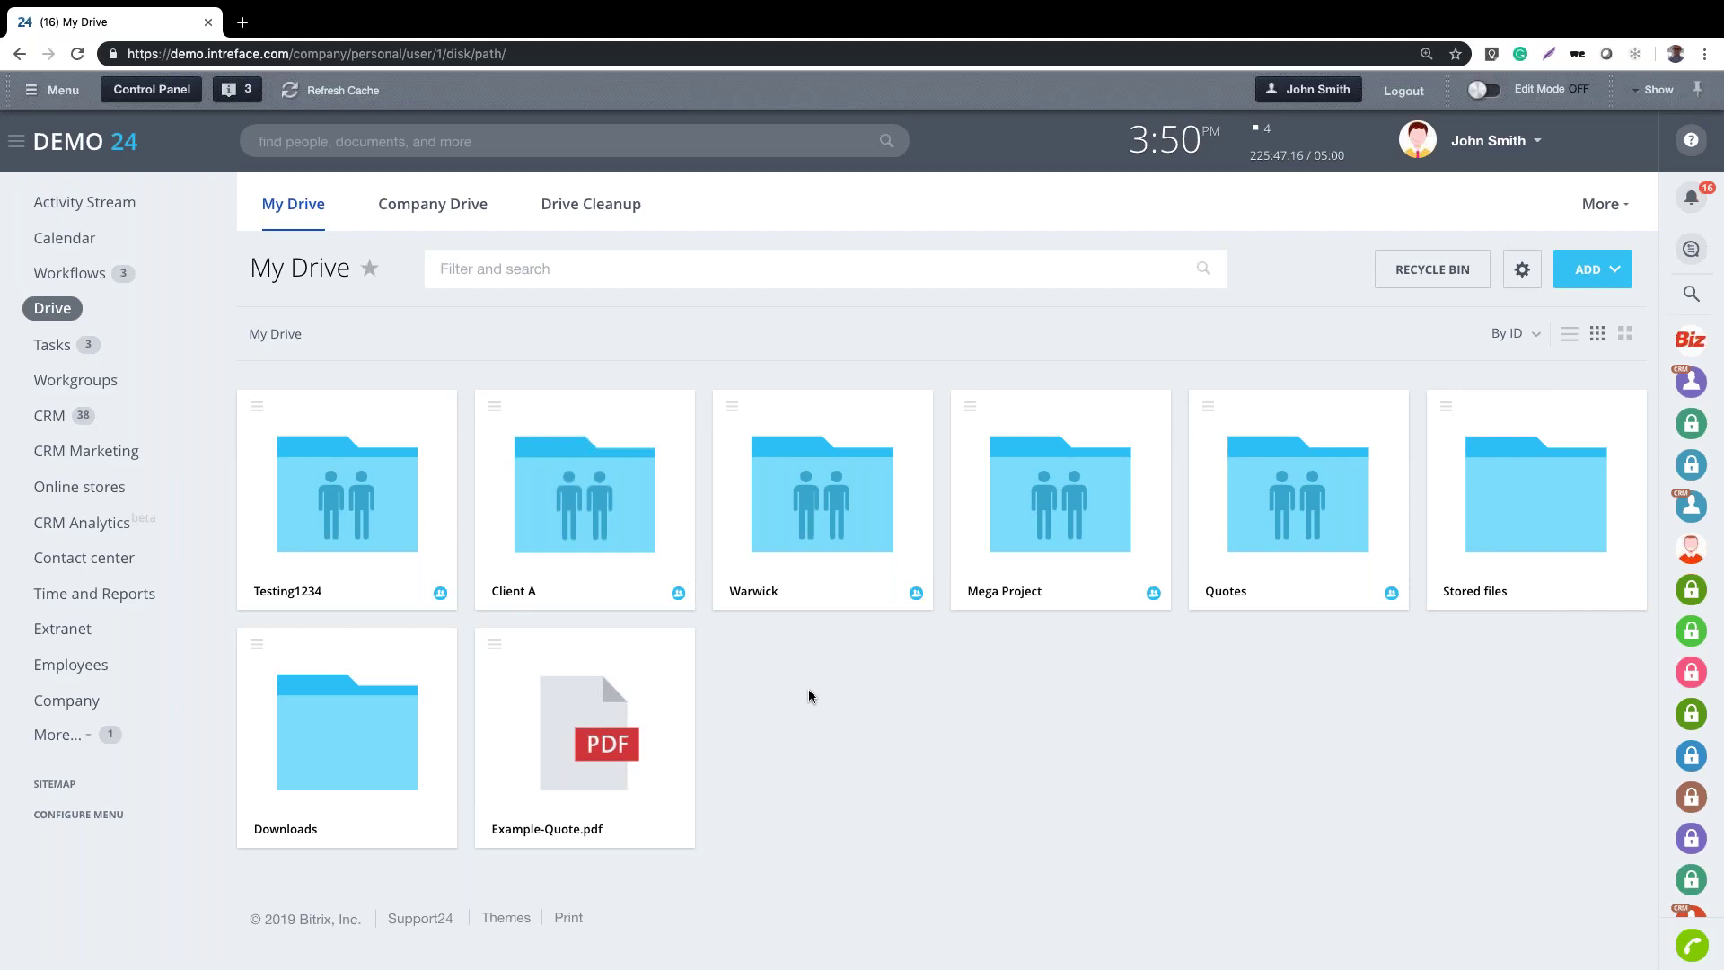
left_click(495, 645)
mouse_move(551, 369)
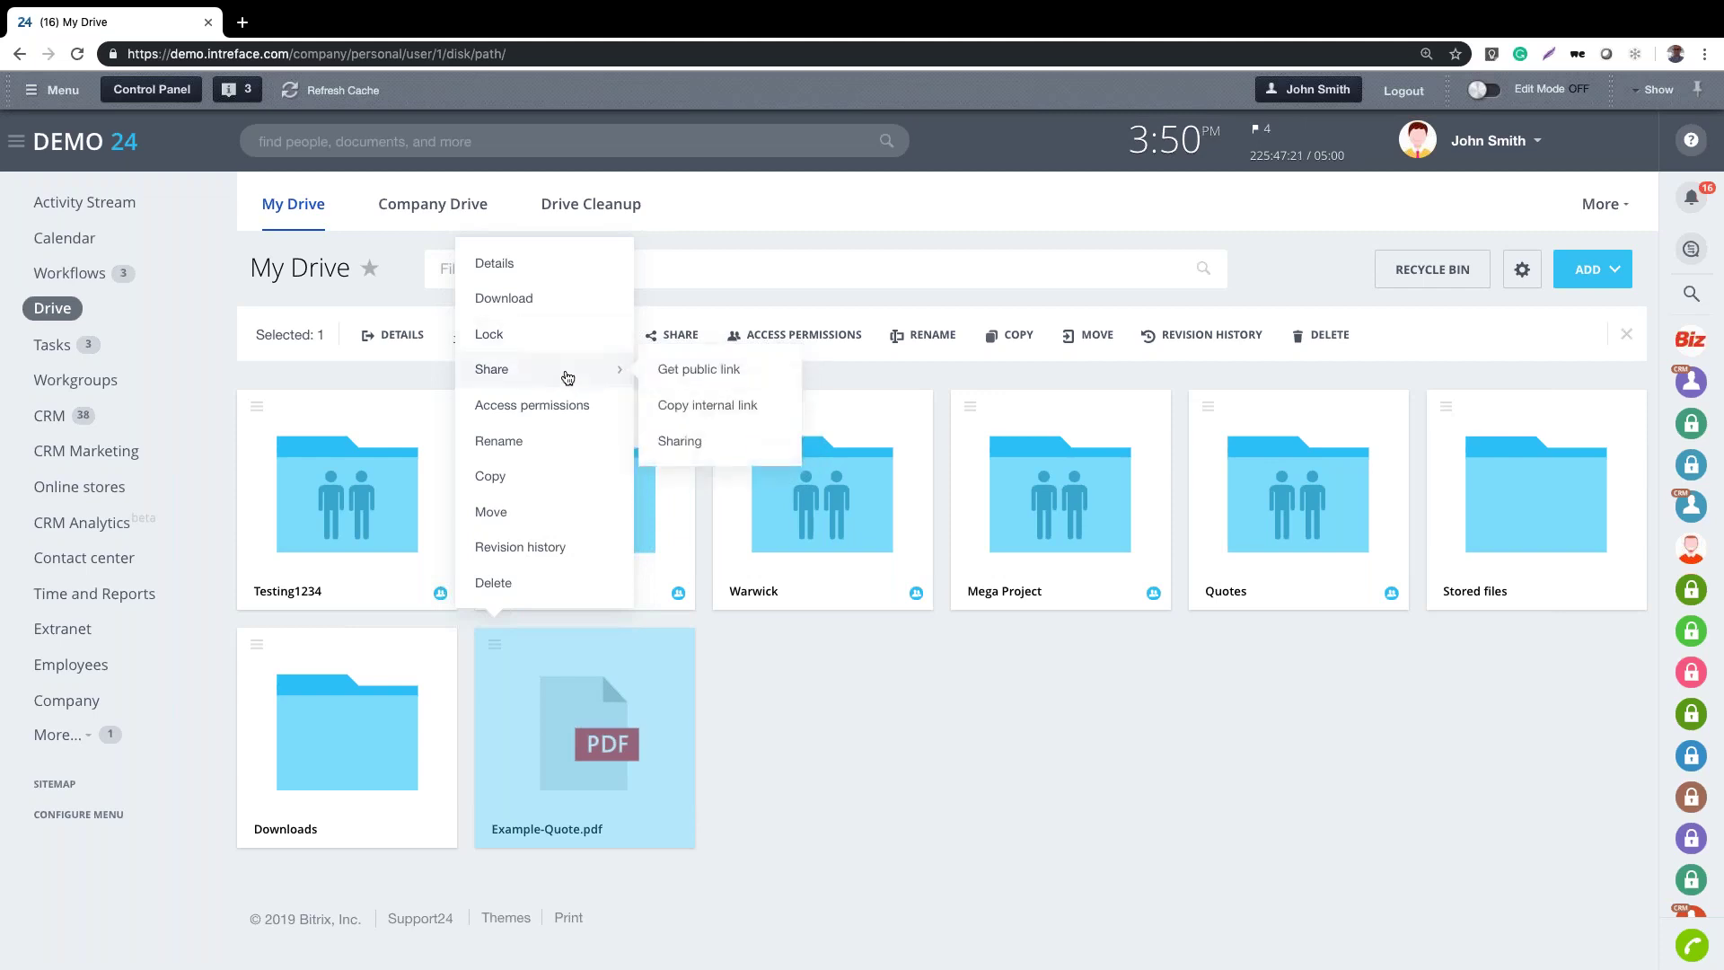
left_click(845, 714)
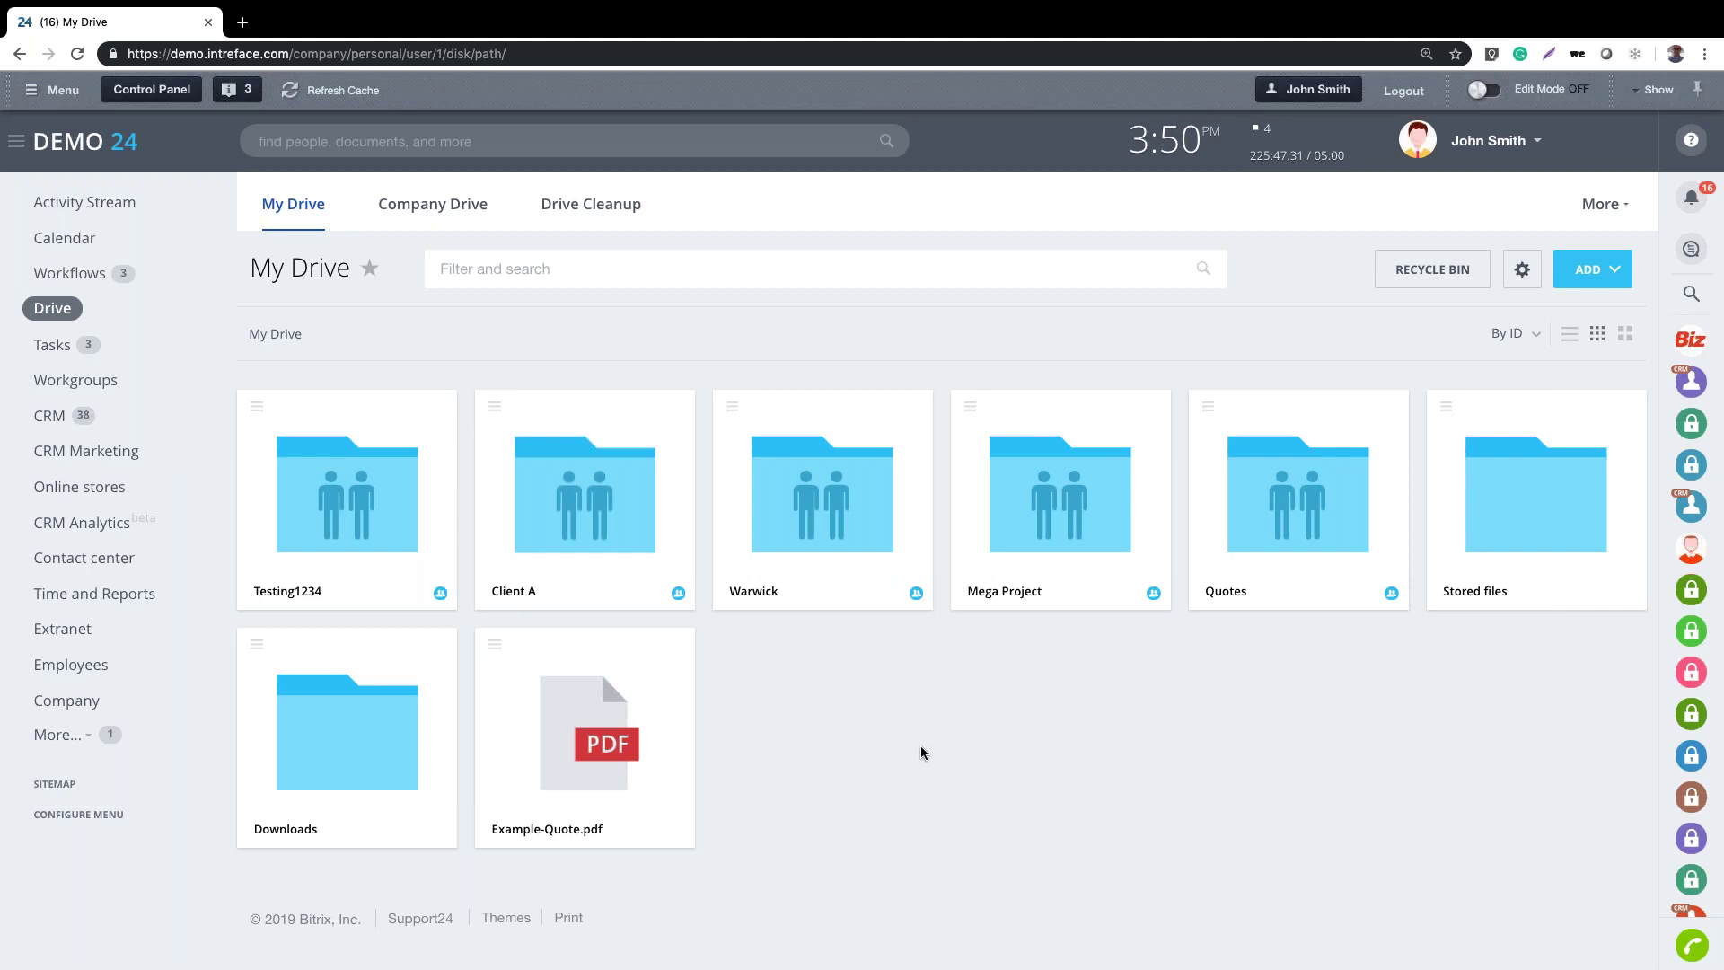
left_click(90, 202)
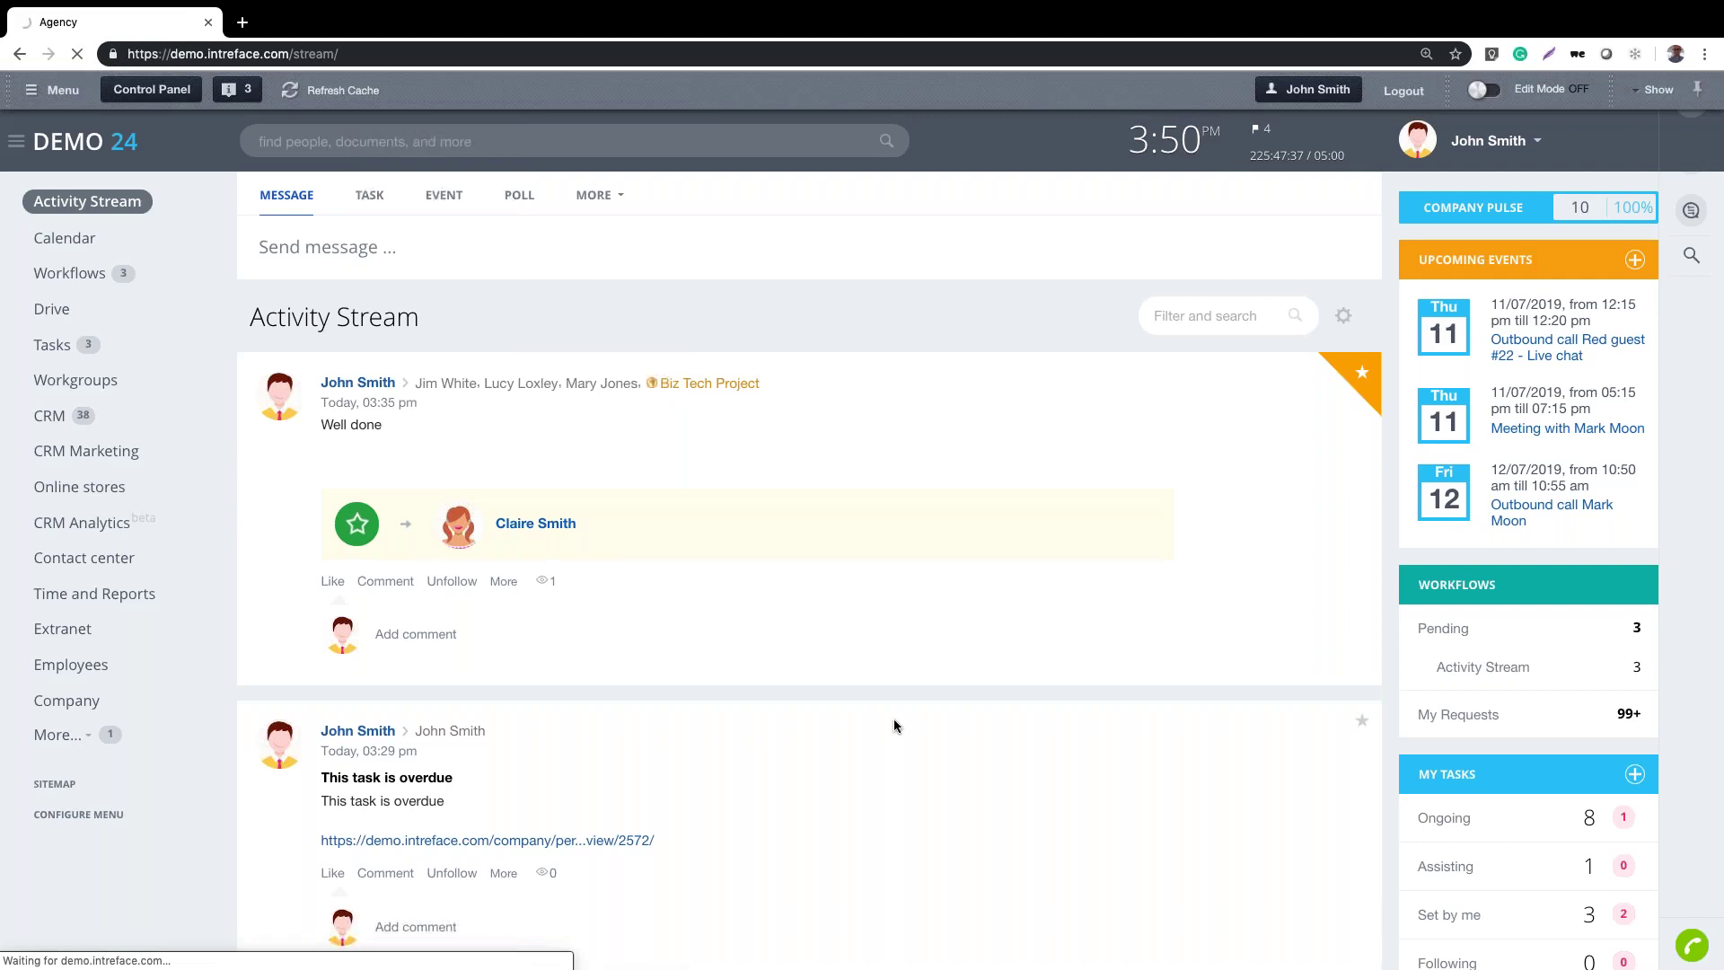
Start a new Leave Approval workflow request from the Activity Stream post form
left_click(594, 195)
left_click(607, 351)
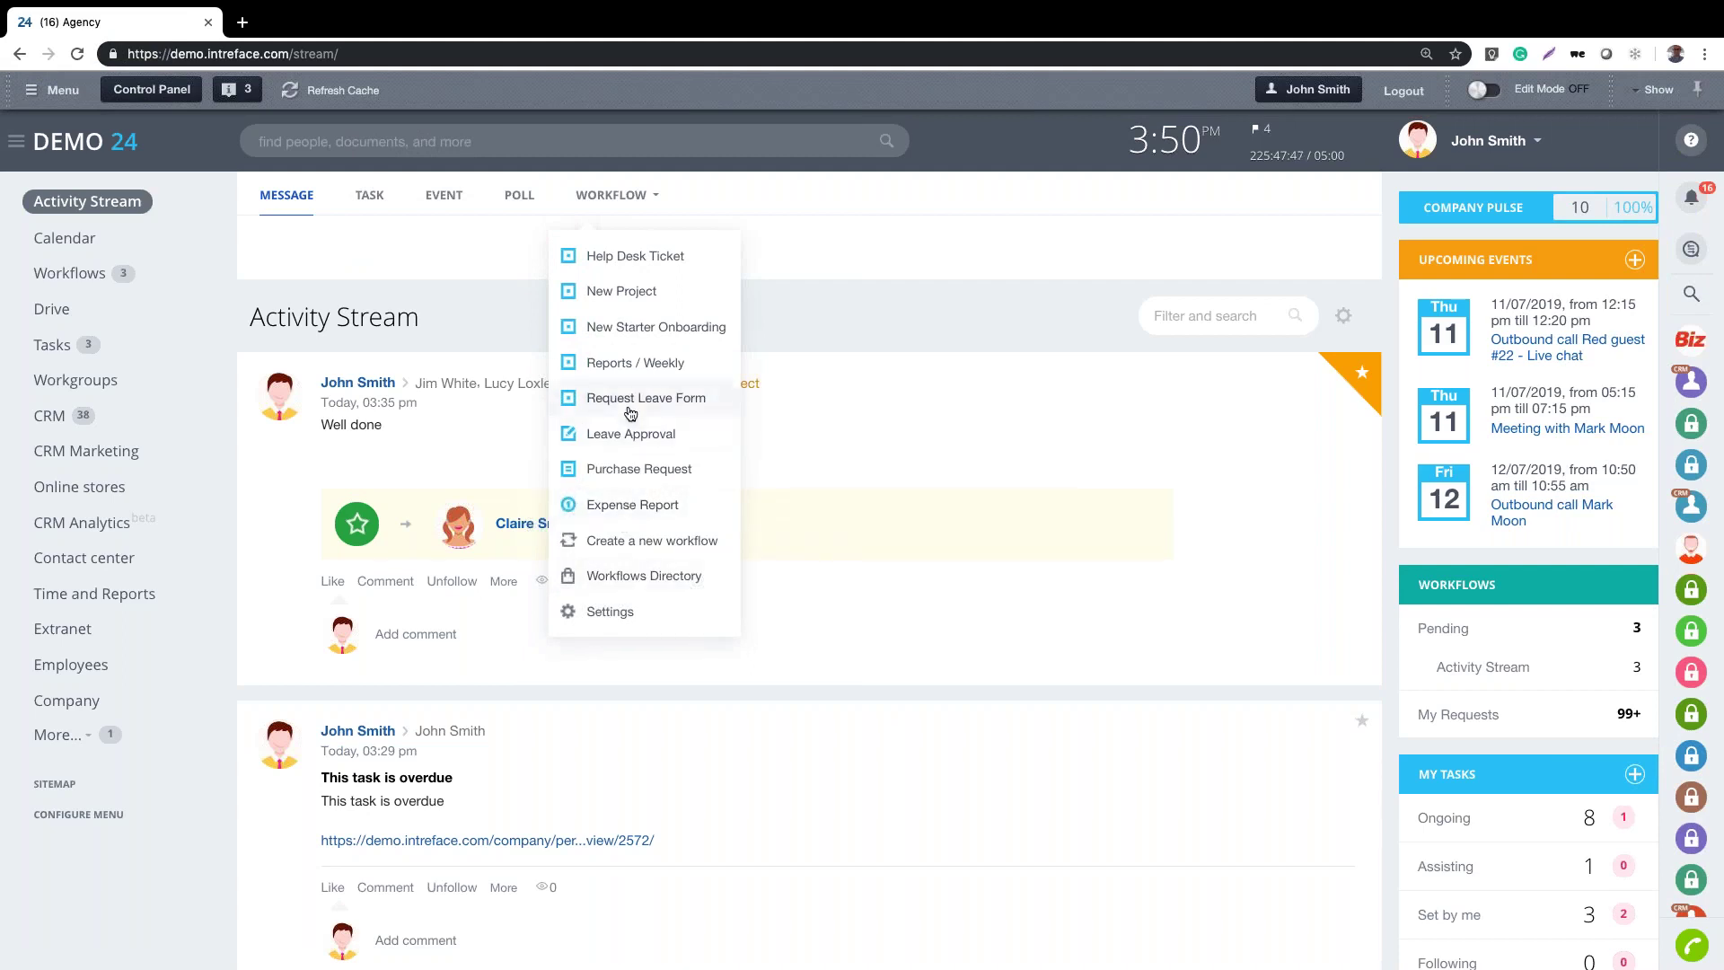
left_click(618, 440)
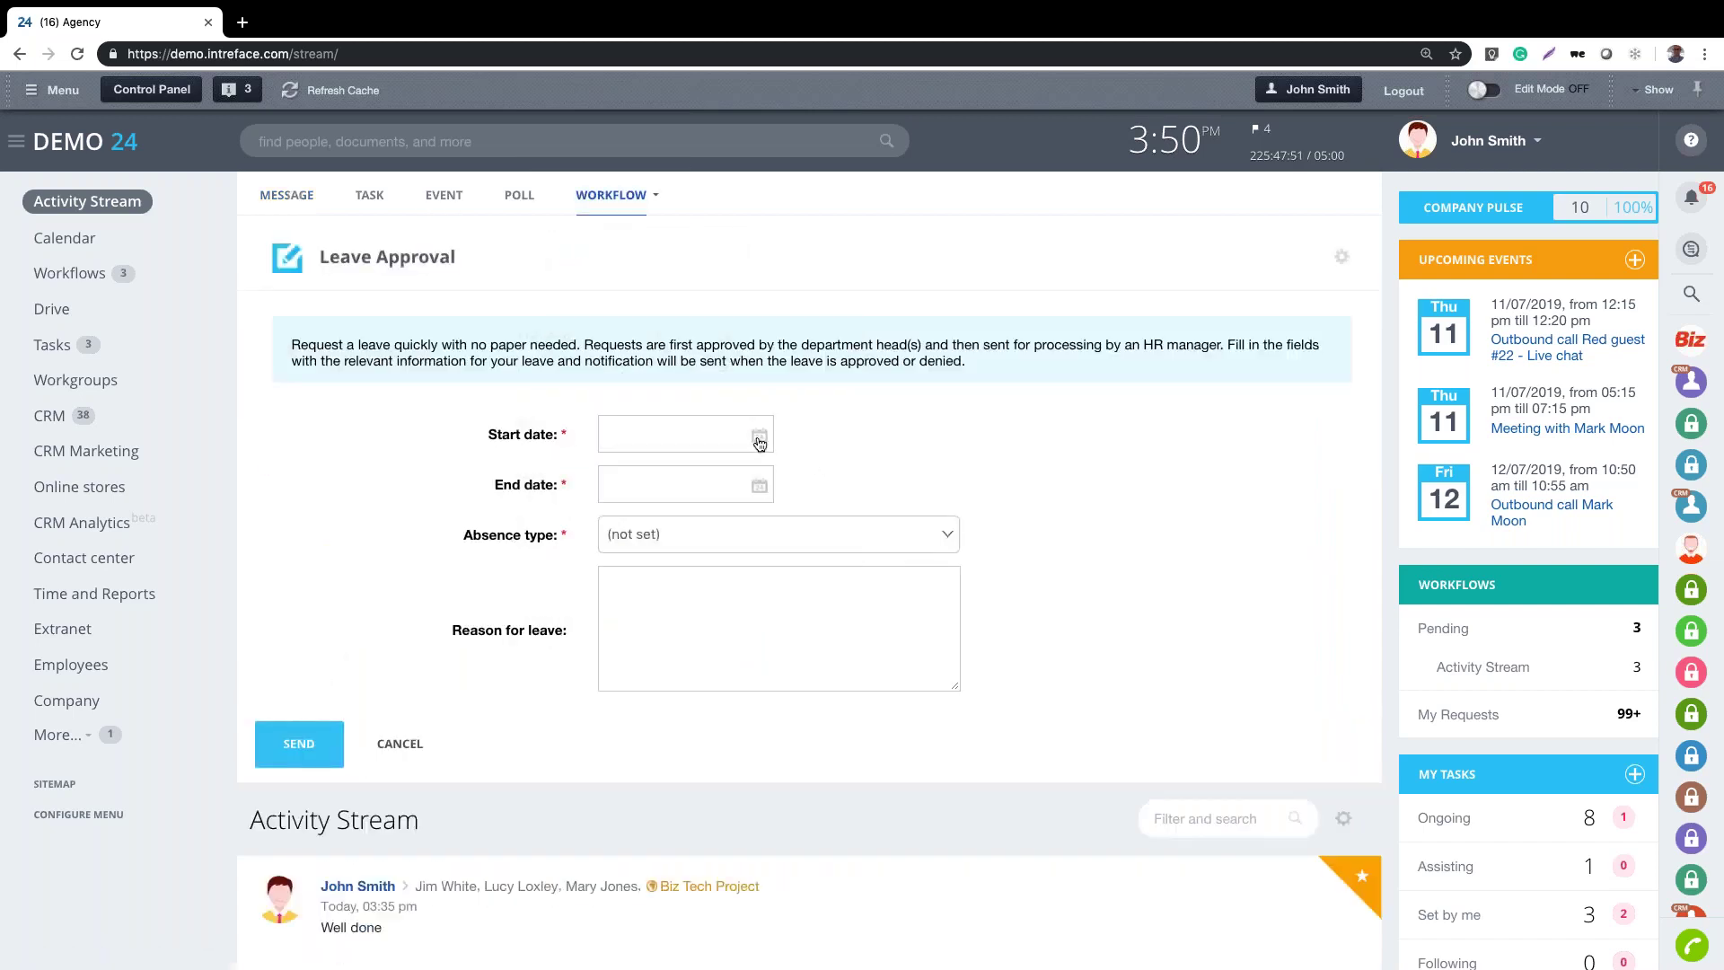
Request Annual leave from 15/07/2019 to 16/07/2019 and send it
left_click(760, 440)
left_click(776, 565)
left_click(759, 486)
left_click(802, 616)
left_click(706, 538)
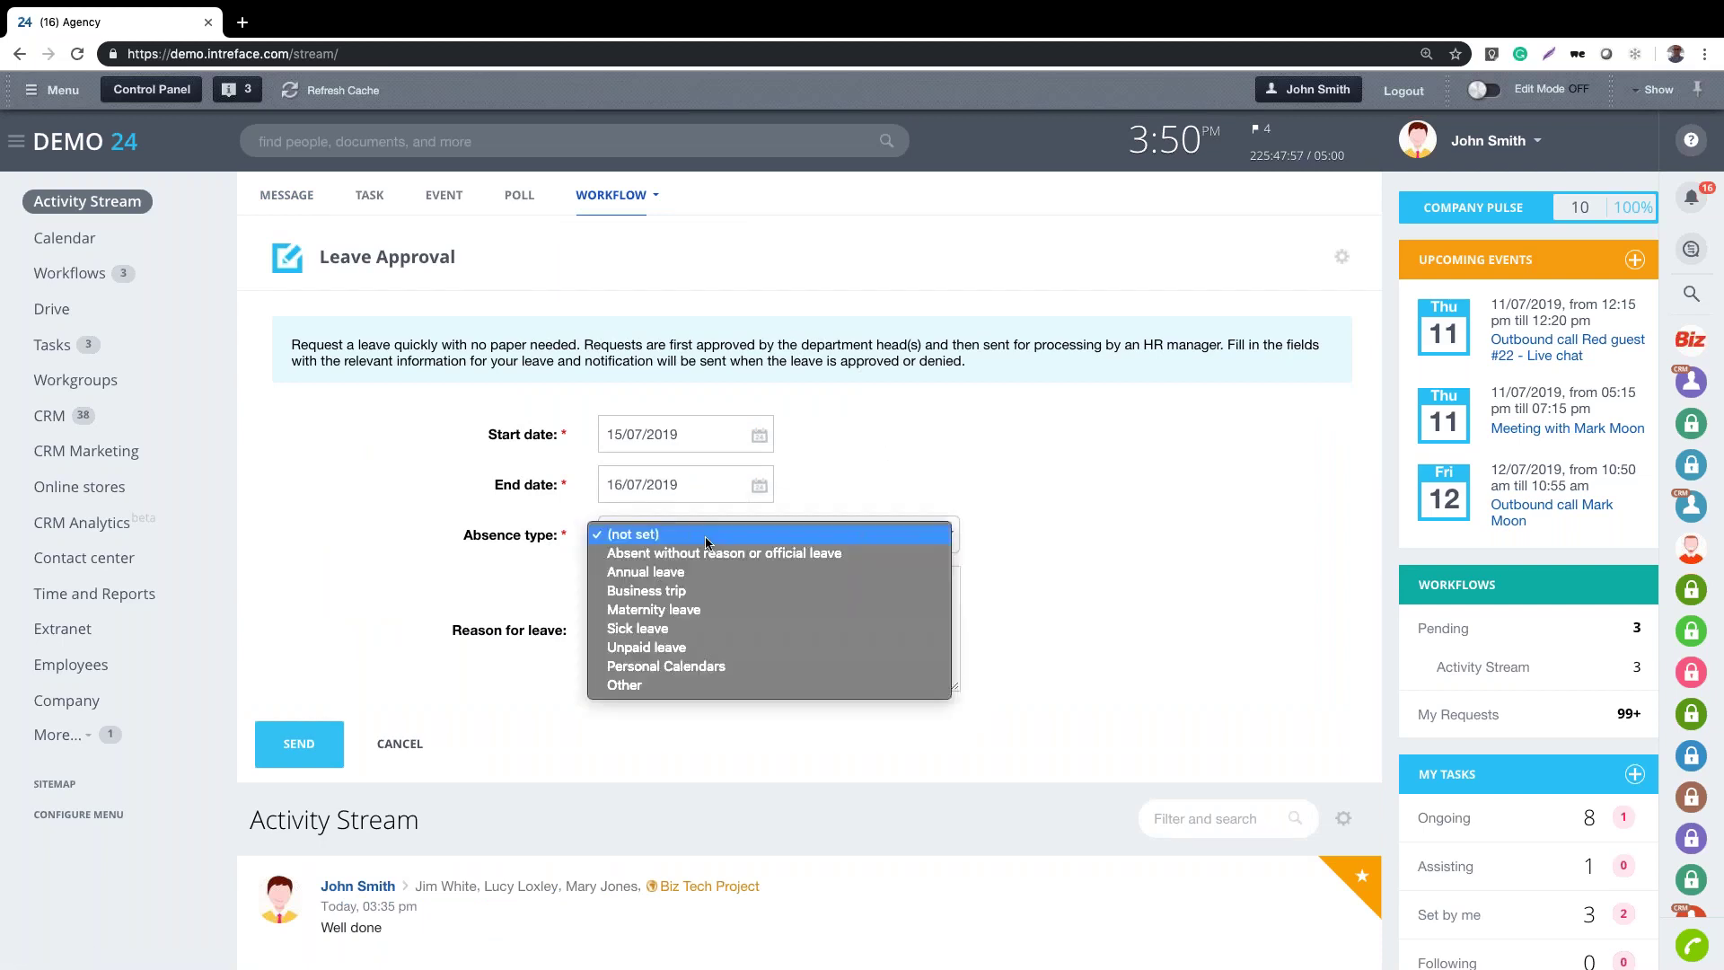
left_click(691, 573)
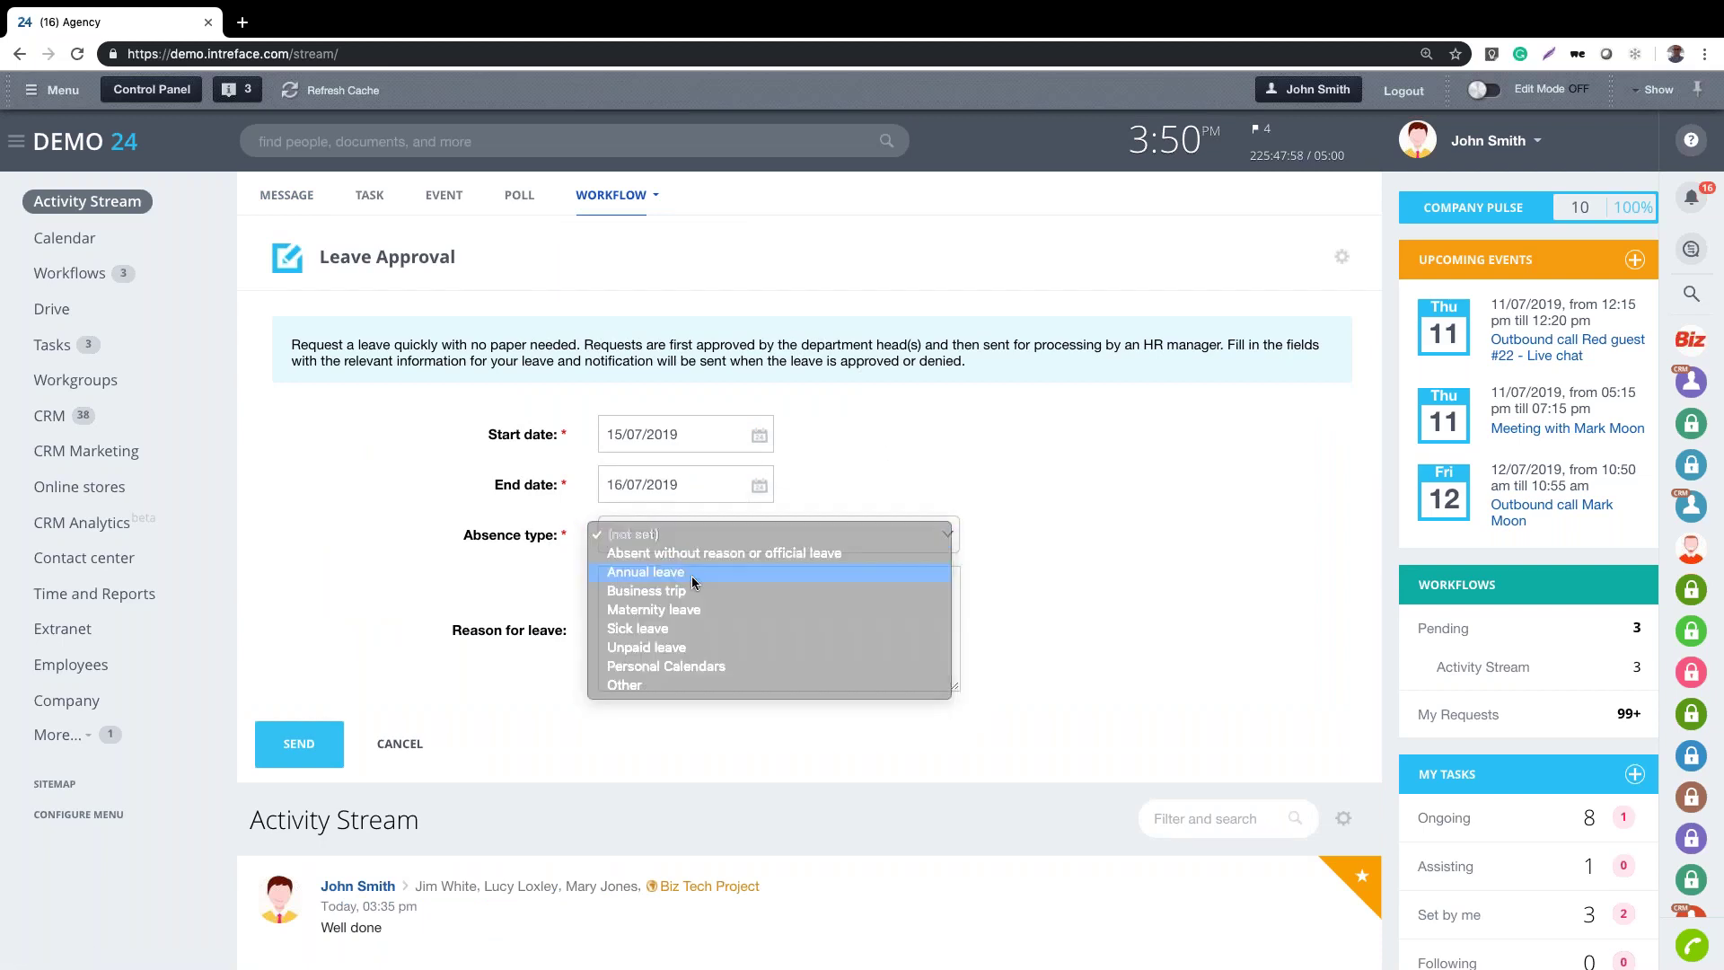
left_click(299, 745)
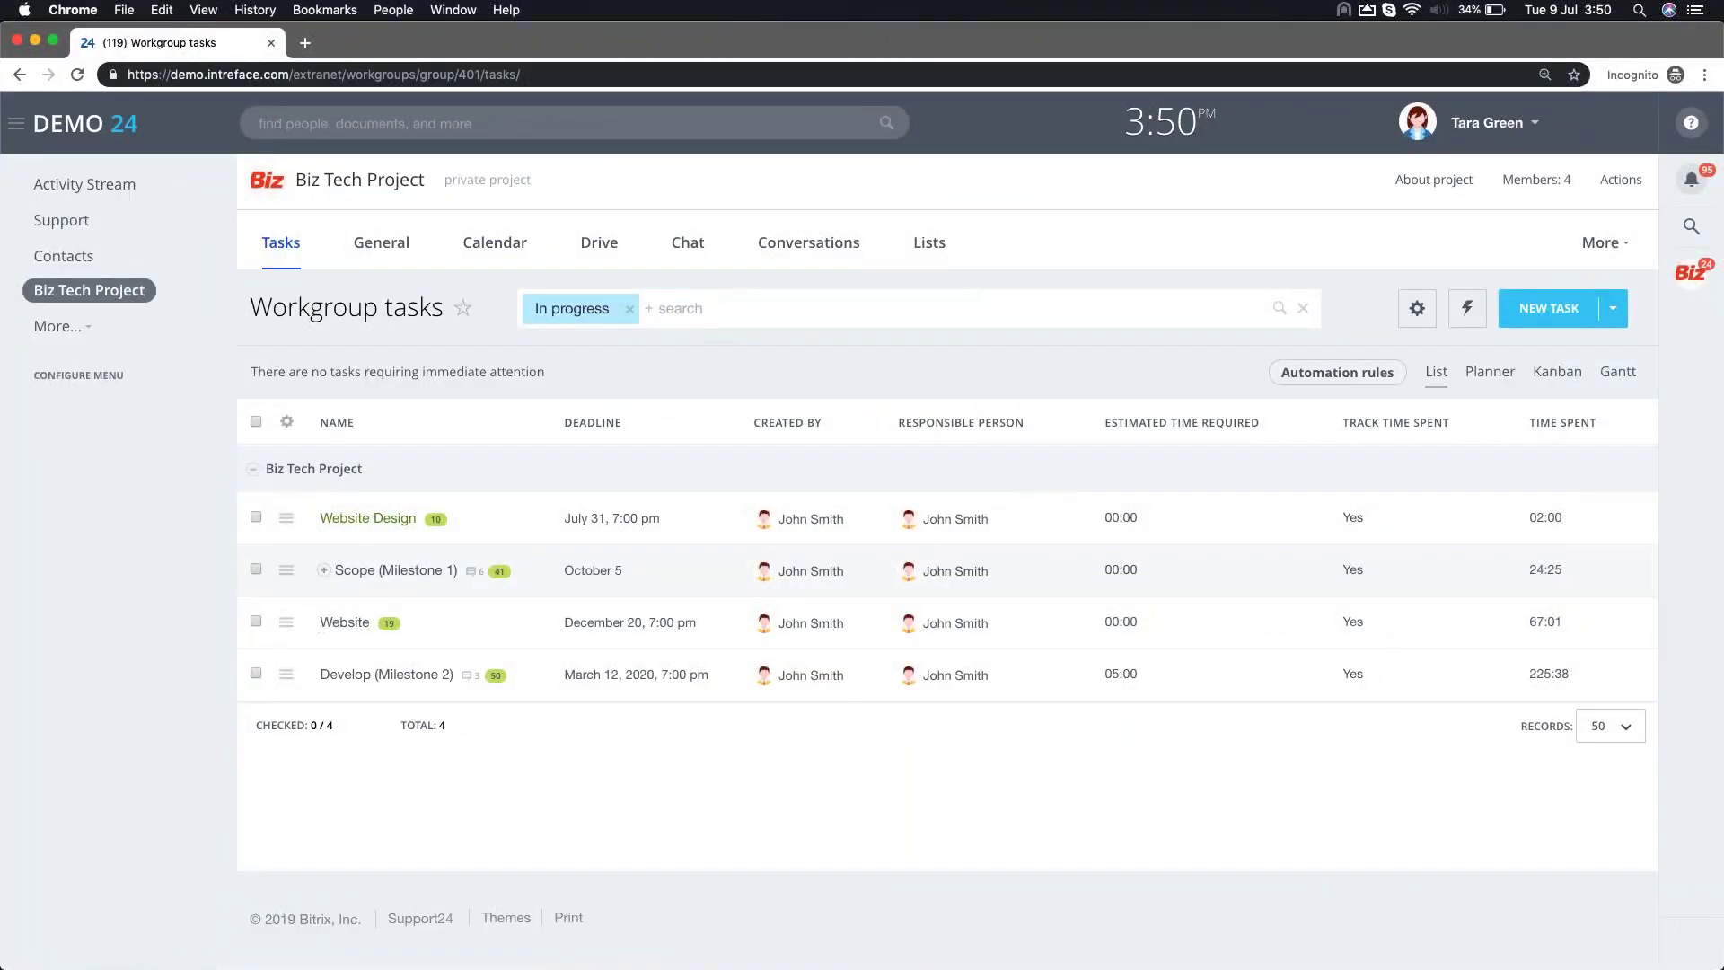
Log out and sign back in as administrator with the admin password
left_click(1479, 141)
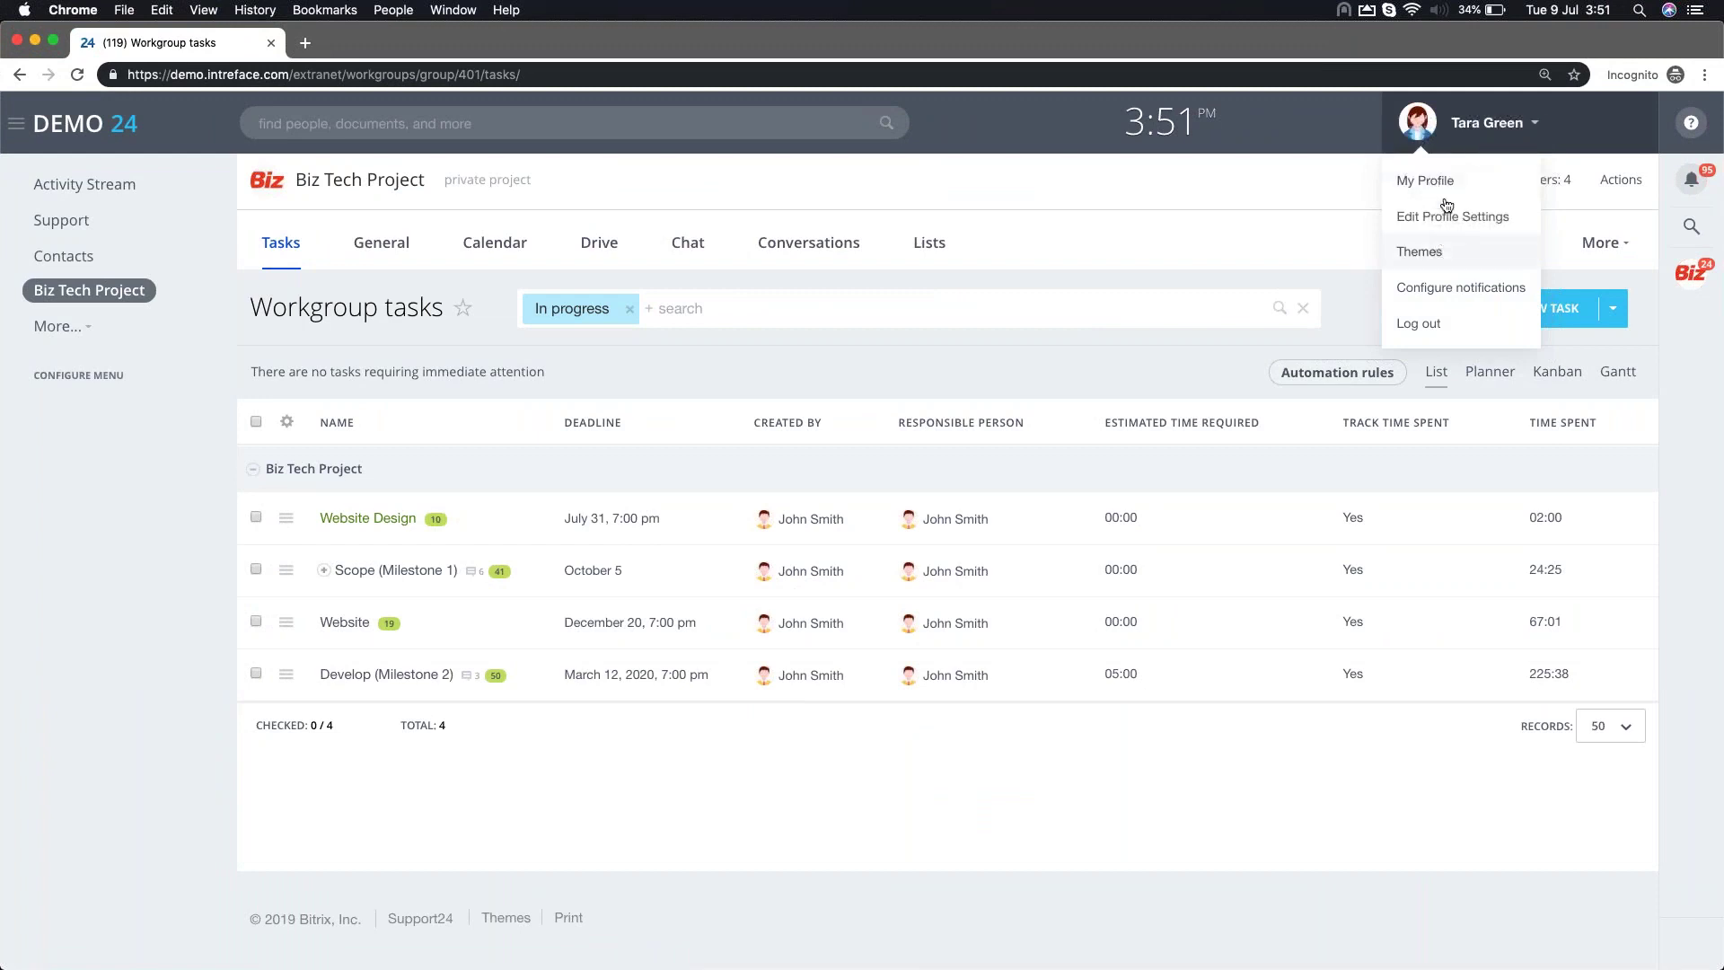
left_click(1417, 323)
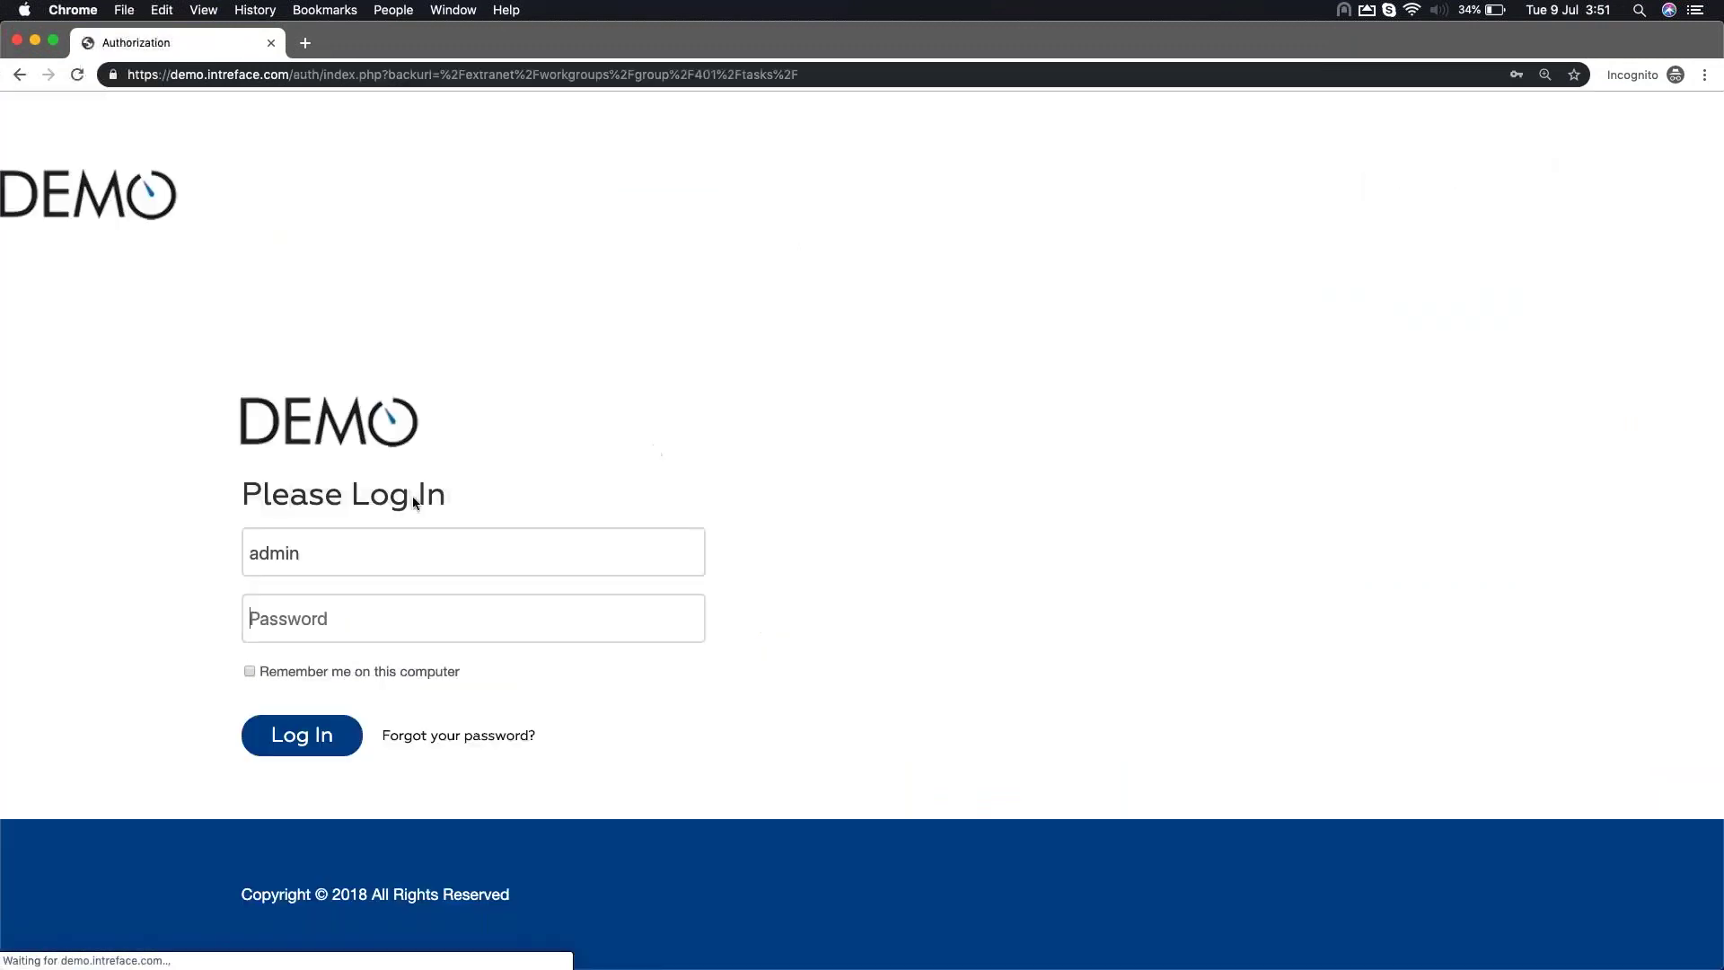
left_click(316, 623)
type("123456")
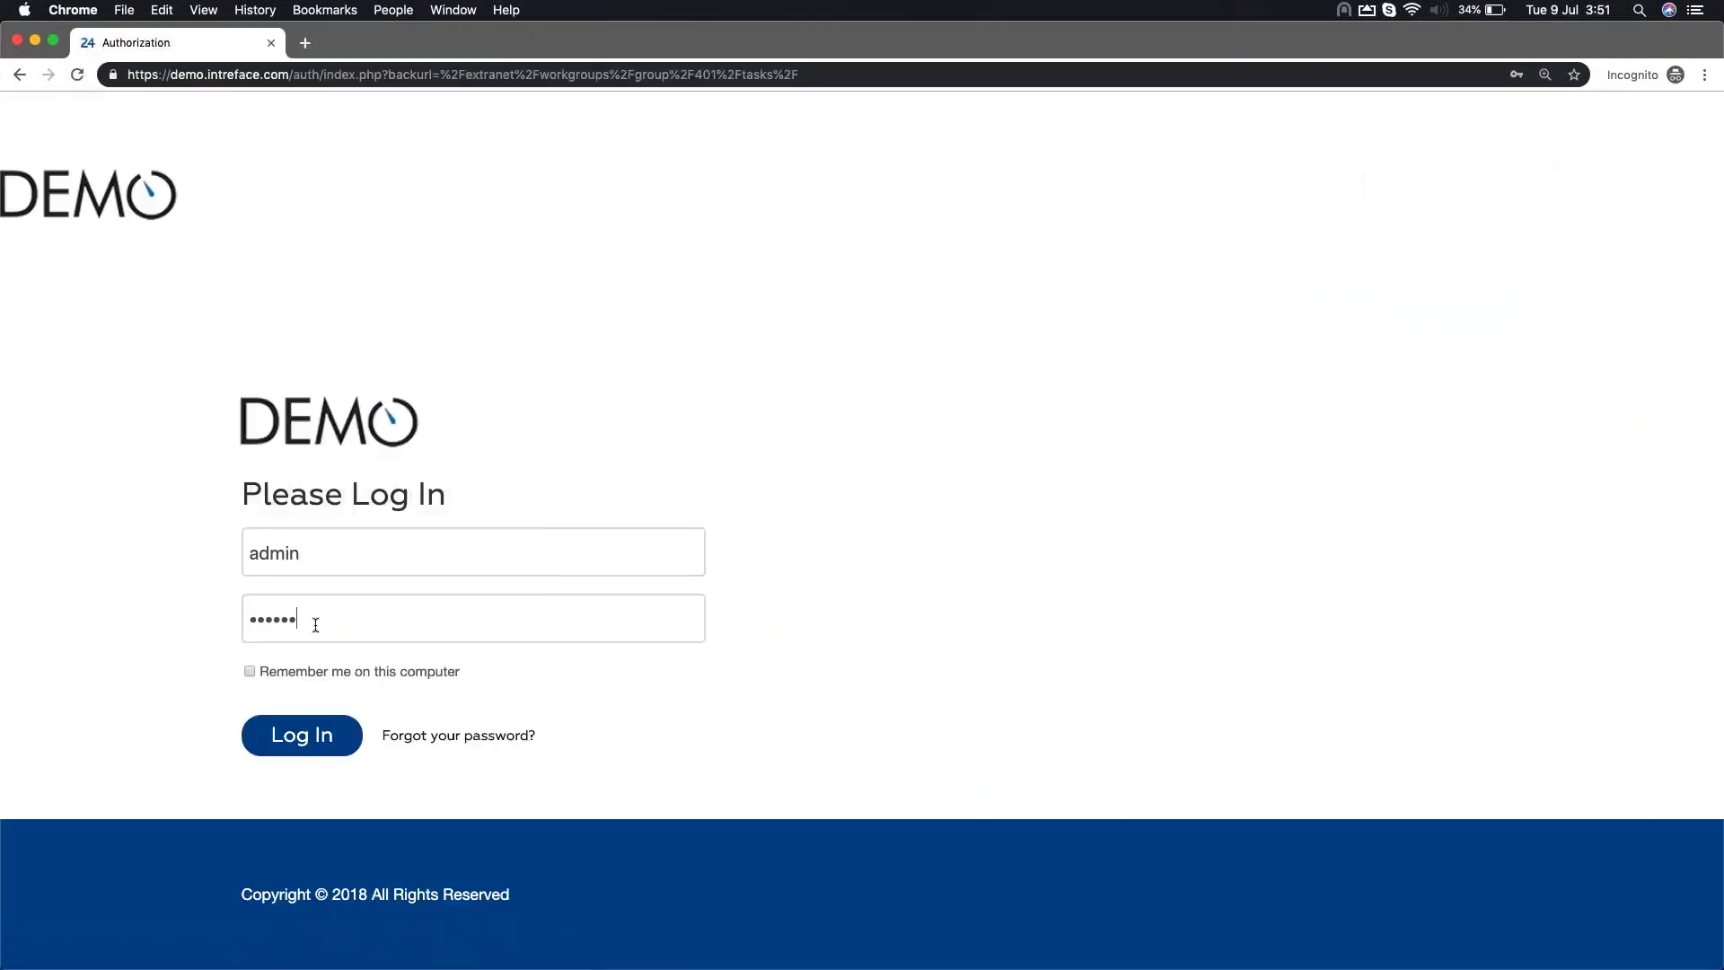
key("Return")
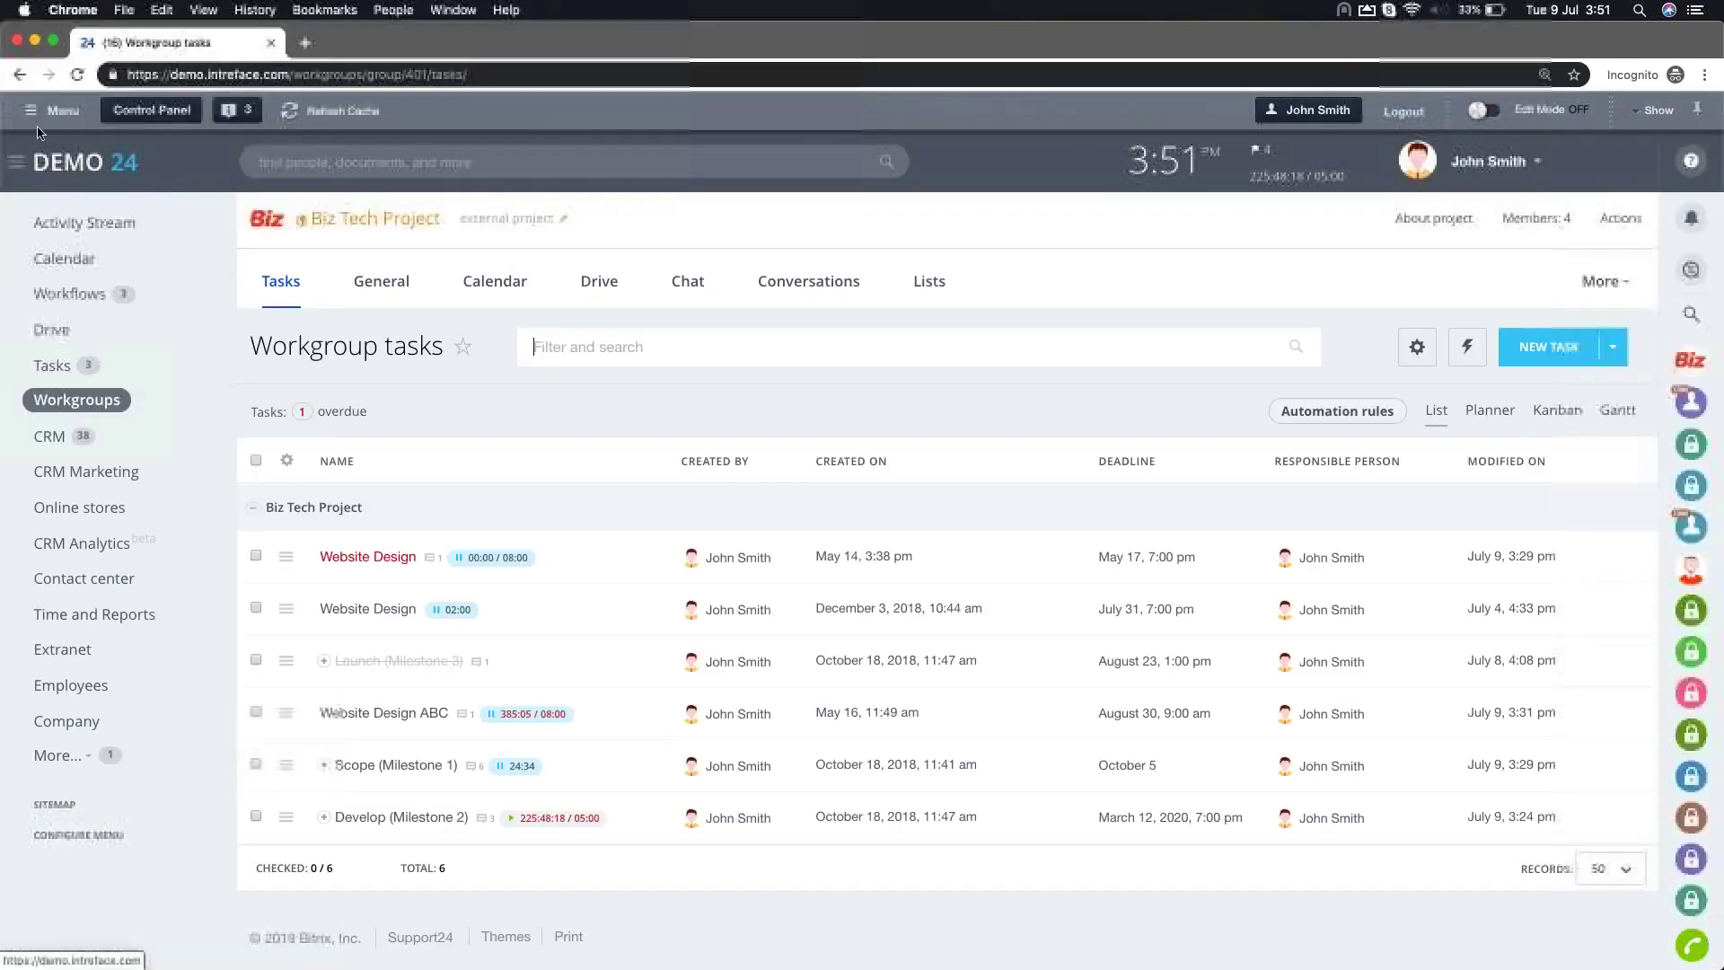
Find the approving manager in the Control Panel User list and authorize as him
left_click(45, 111)
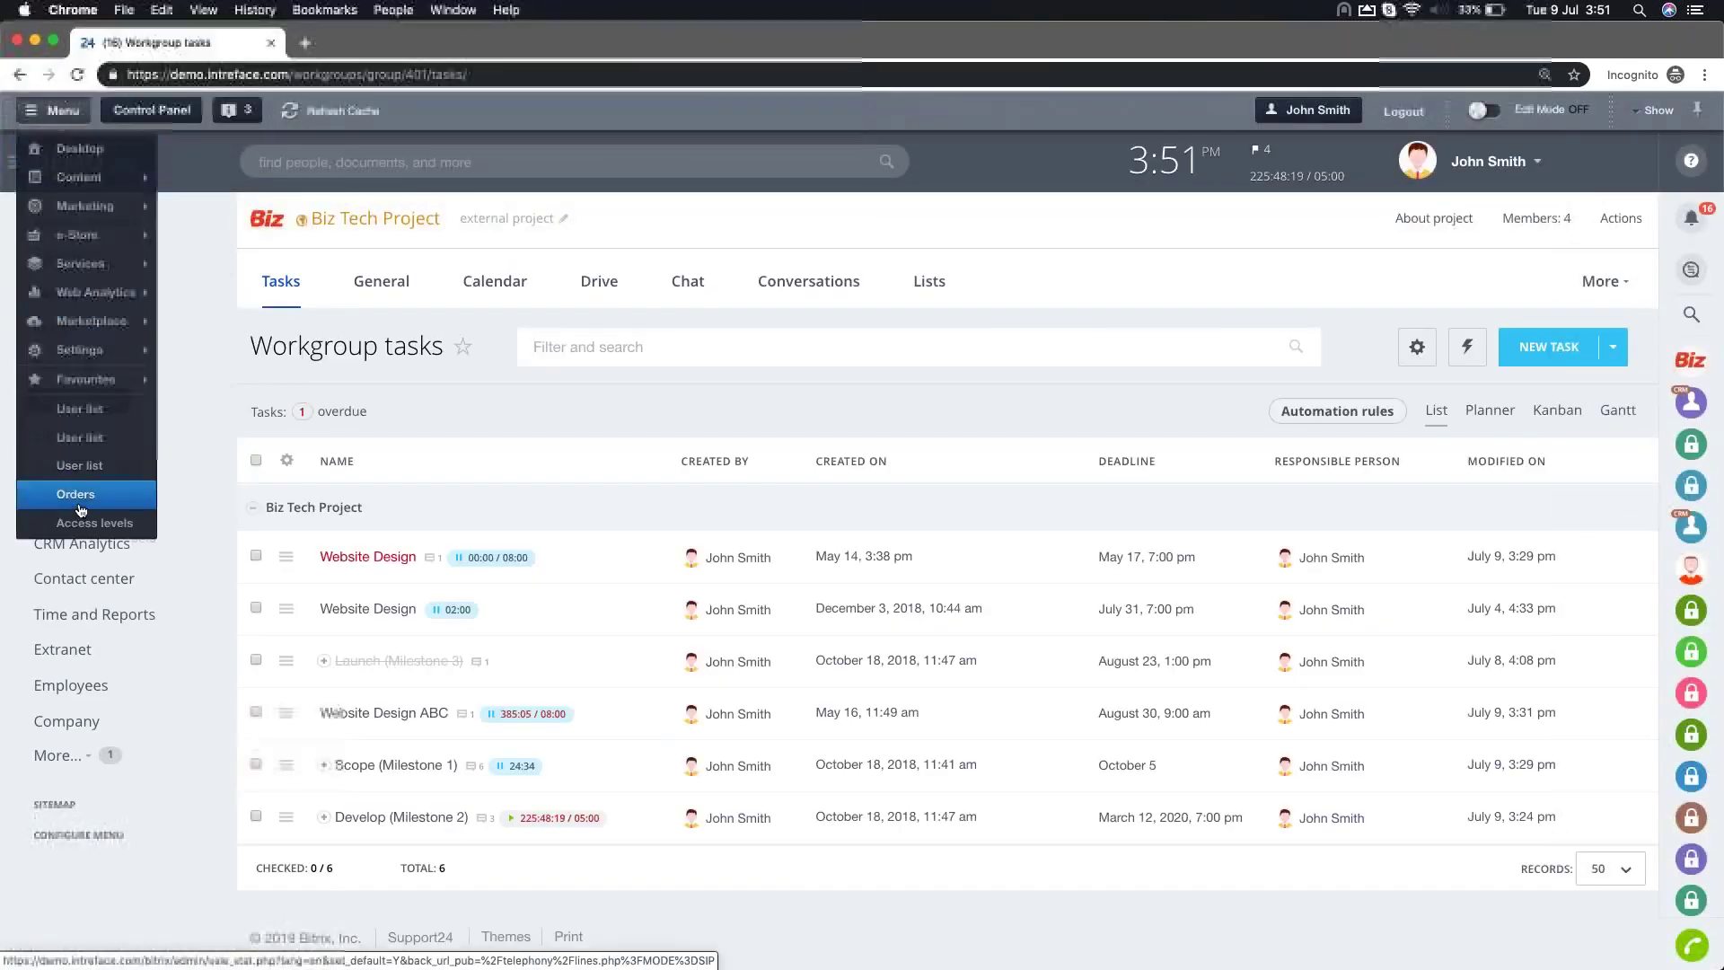
left_click(91, 415)
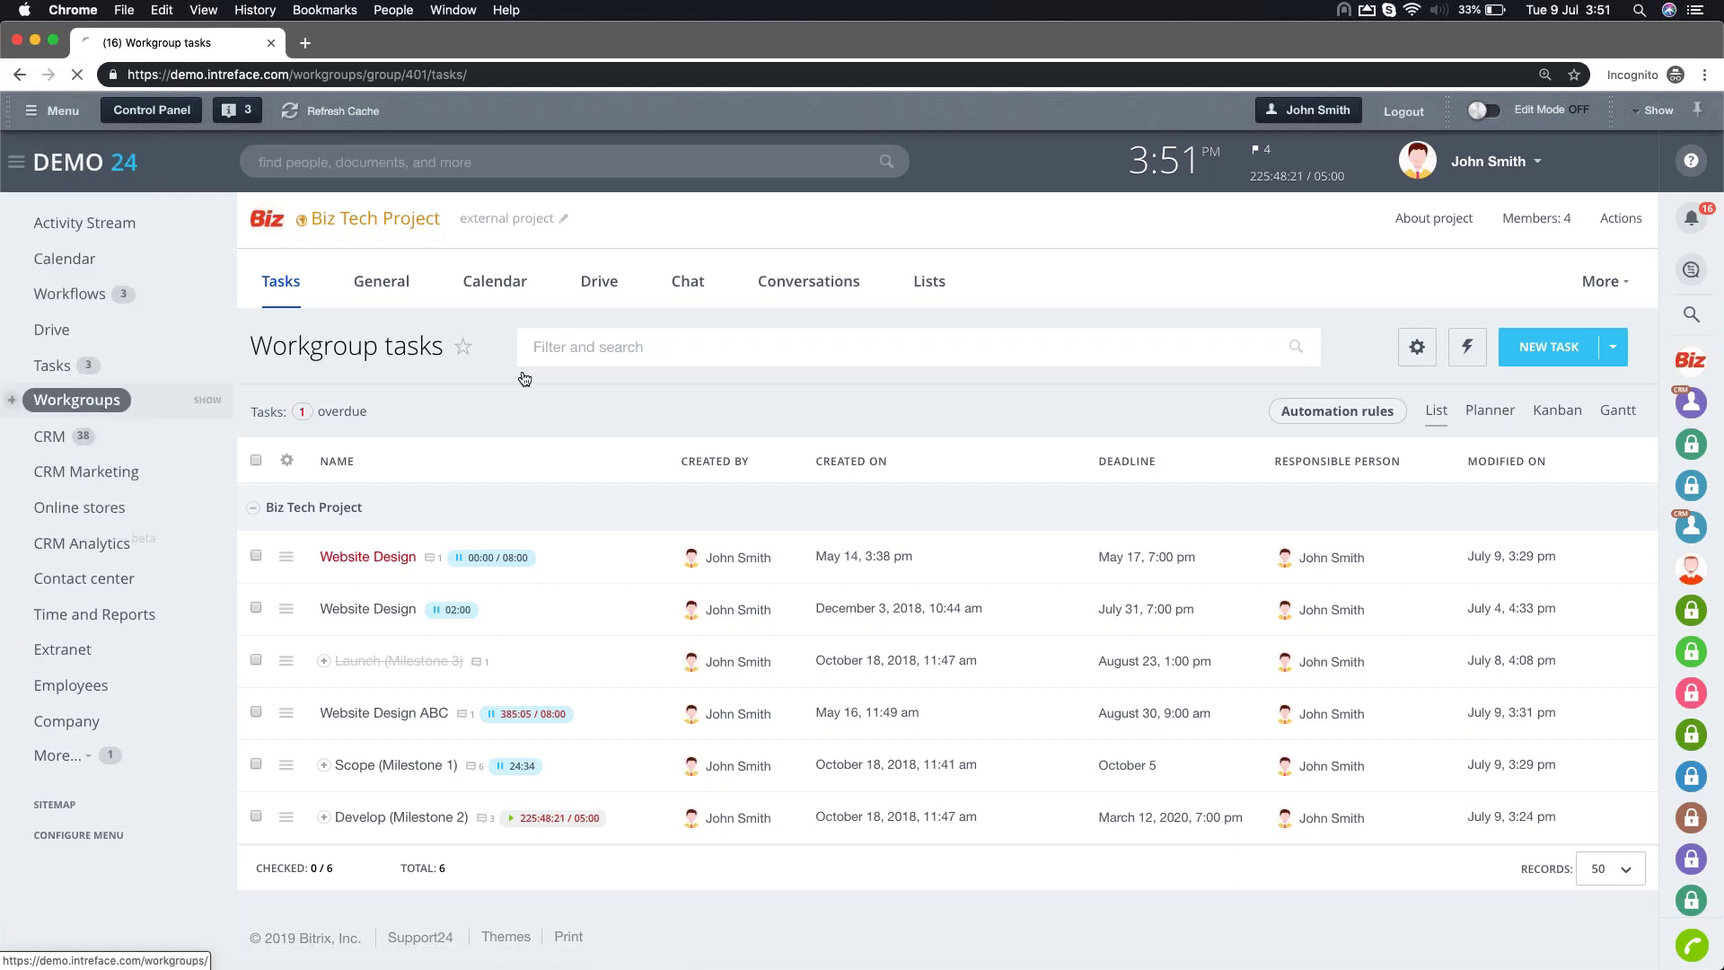
left_click(522, 254)
key("BackSpace")
key("BackSpace")
key("BackSpace")
key("BackSpace")
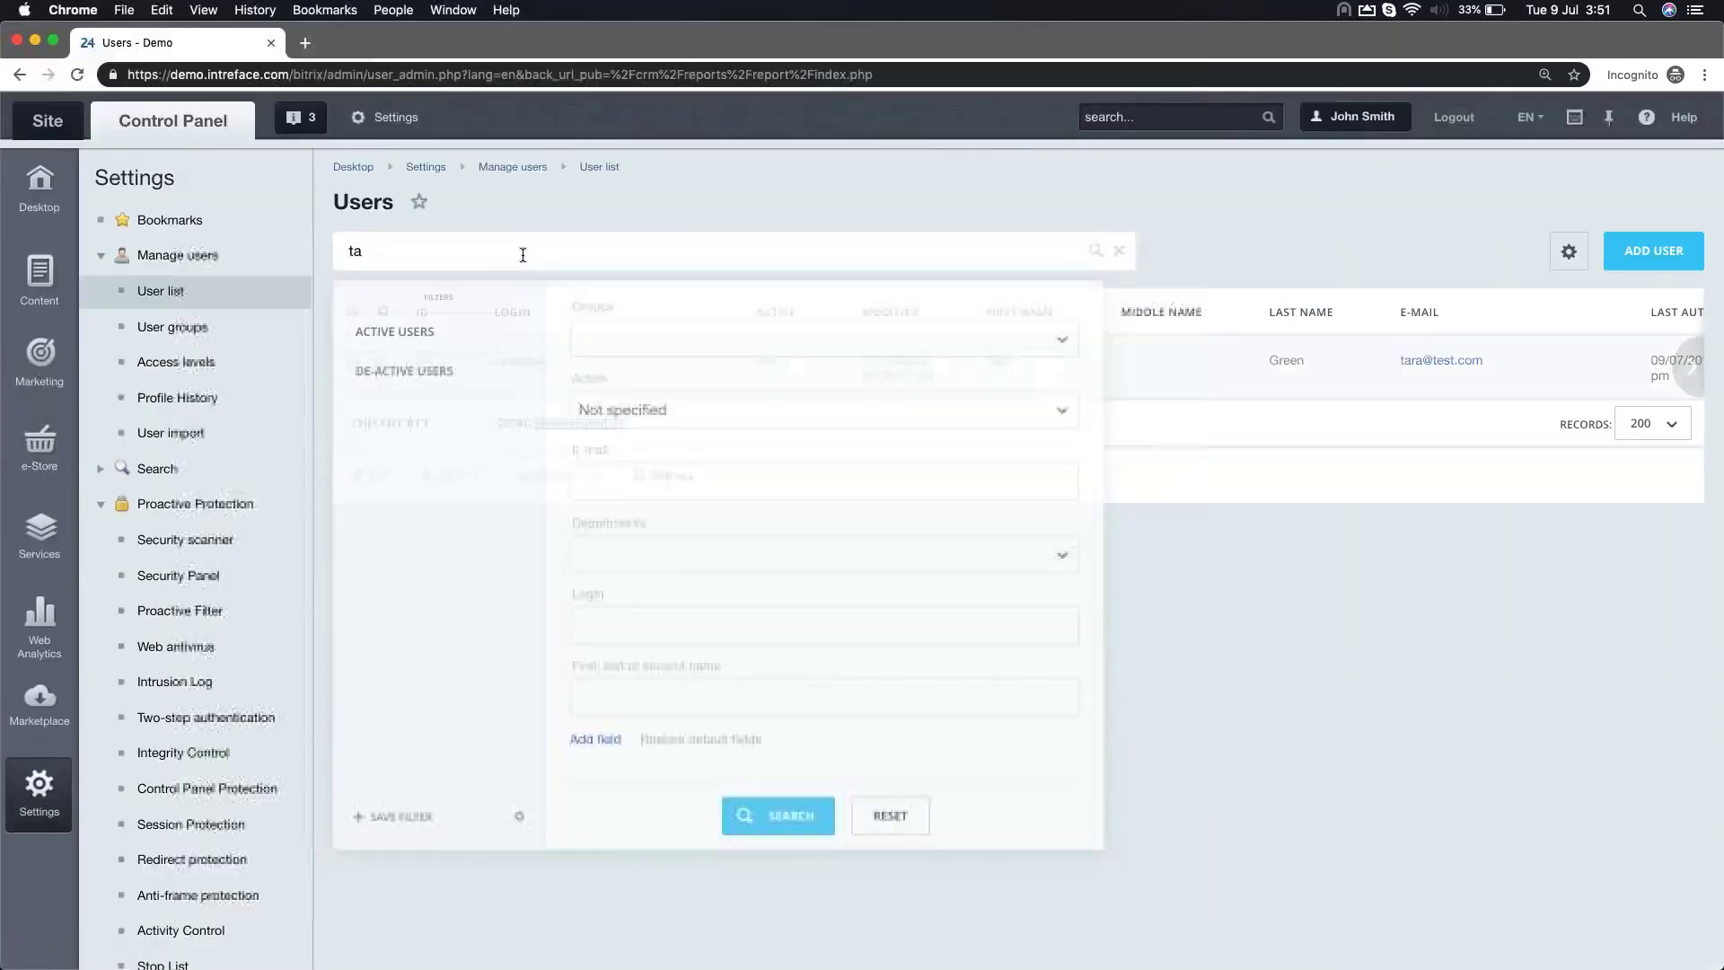
type("mark")
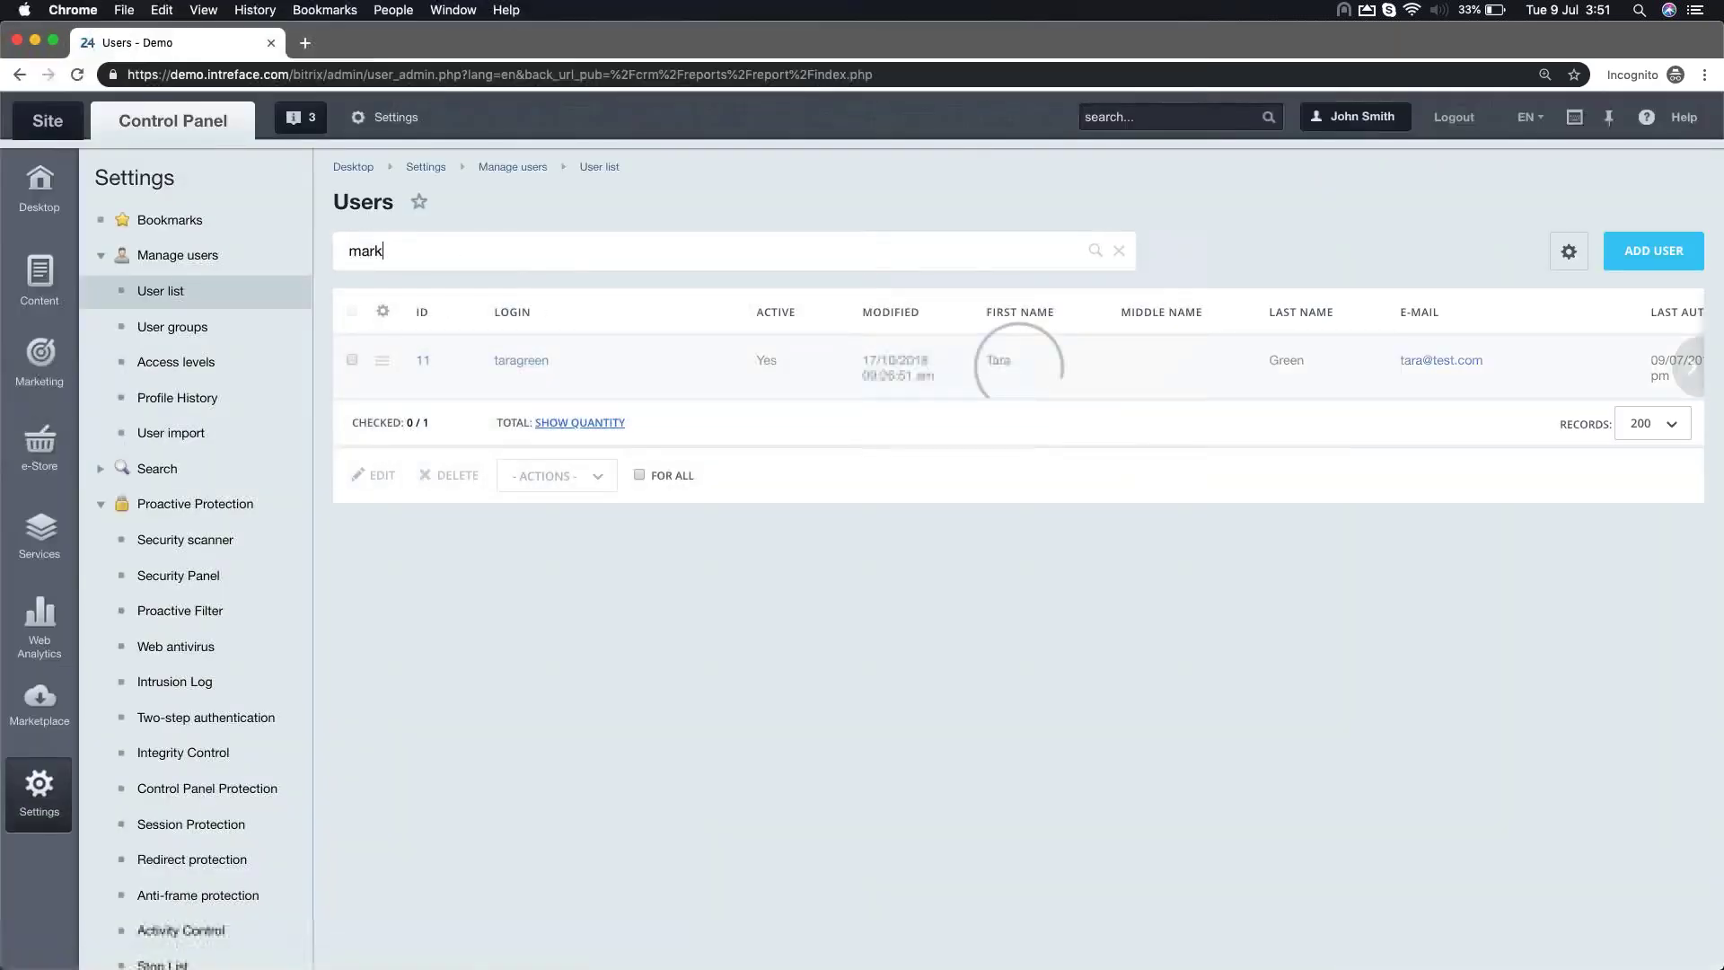
left_click(382, 427)
left_click(436, 525)
left_click(117, 117)
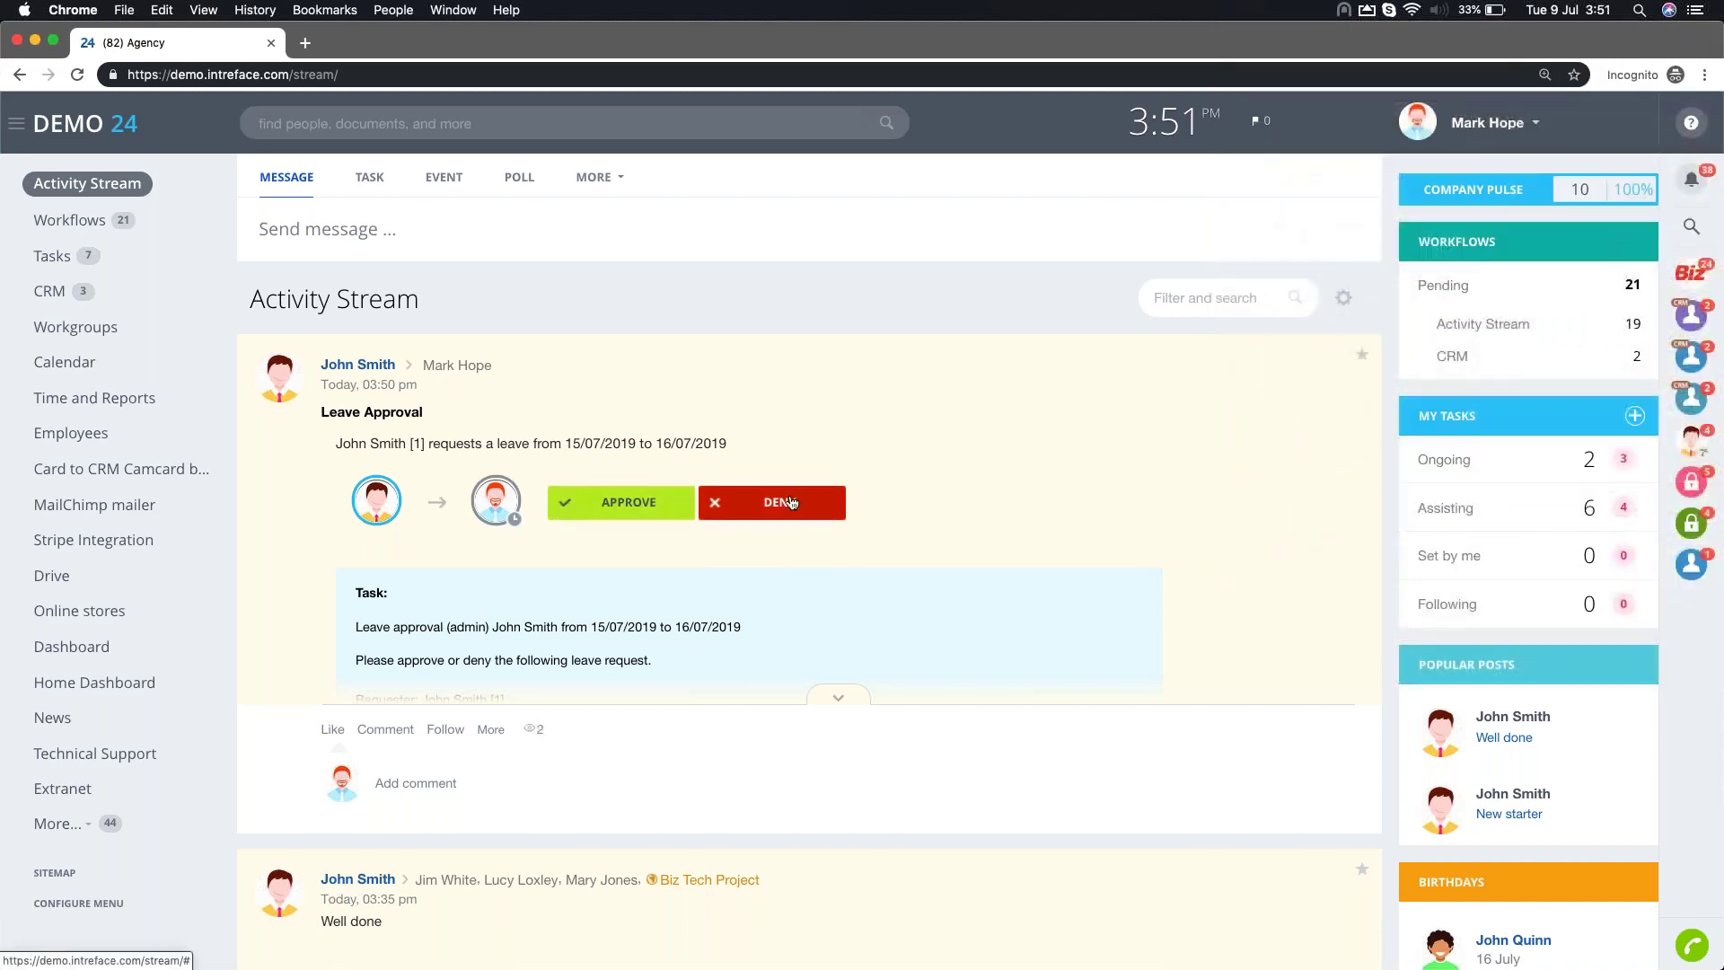
Approve the pending 15/07/2019–16/07/2019 leave request from Workflows and check the requester's feed
left_click(68, 225)
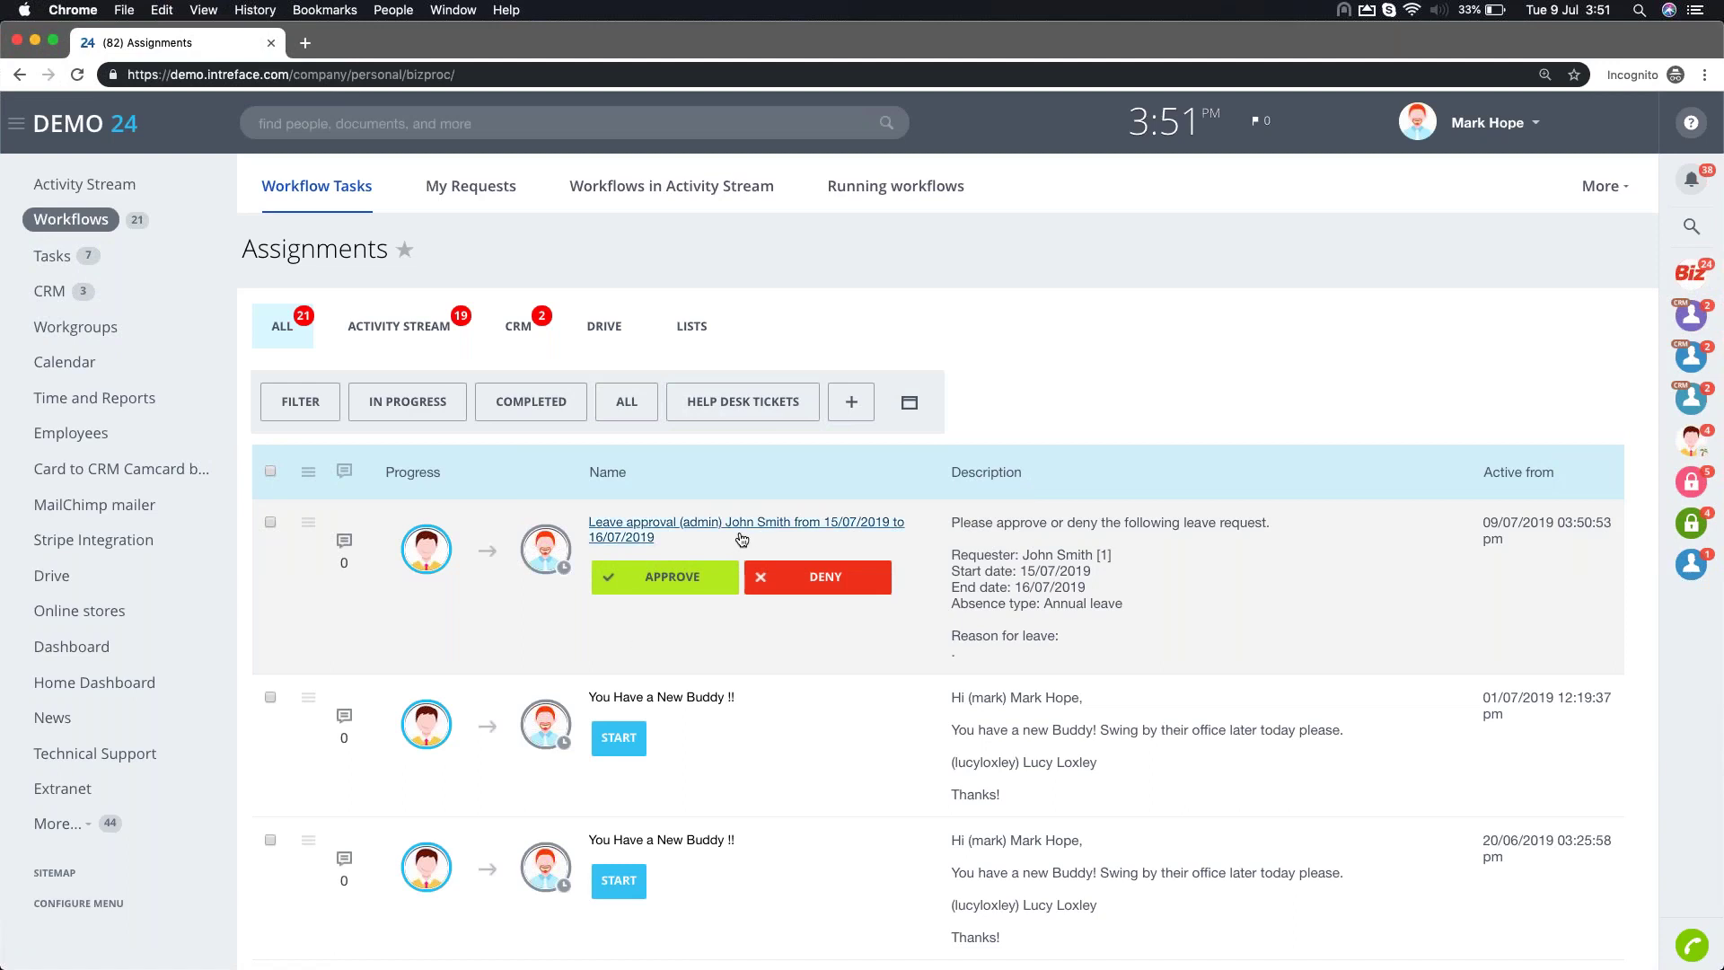
left_click(666, 582)
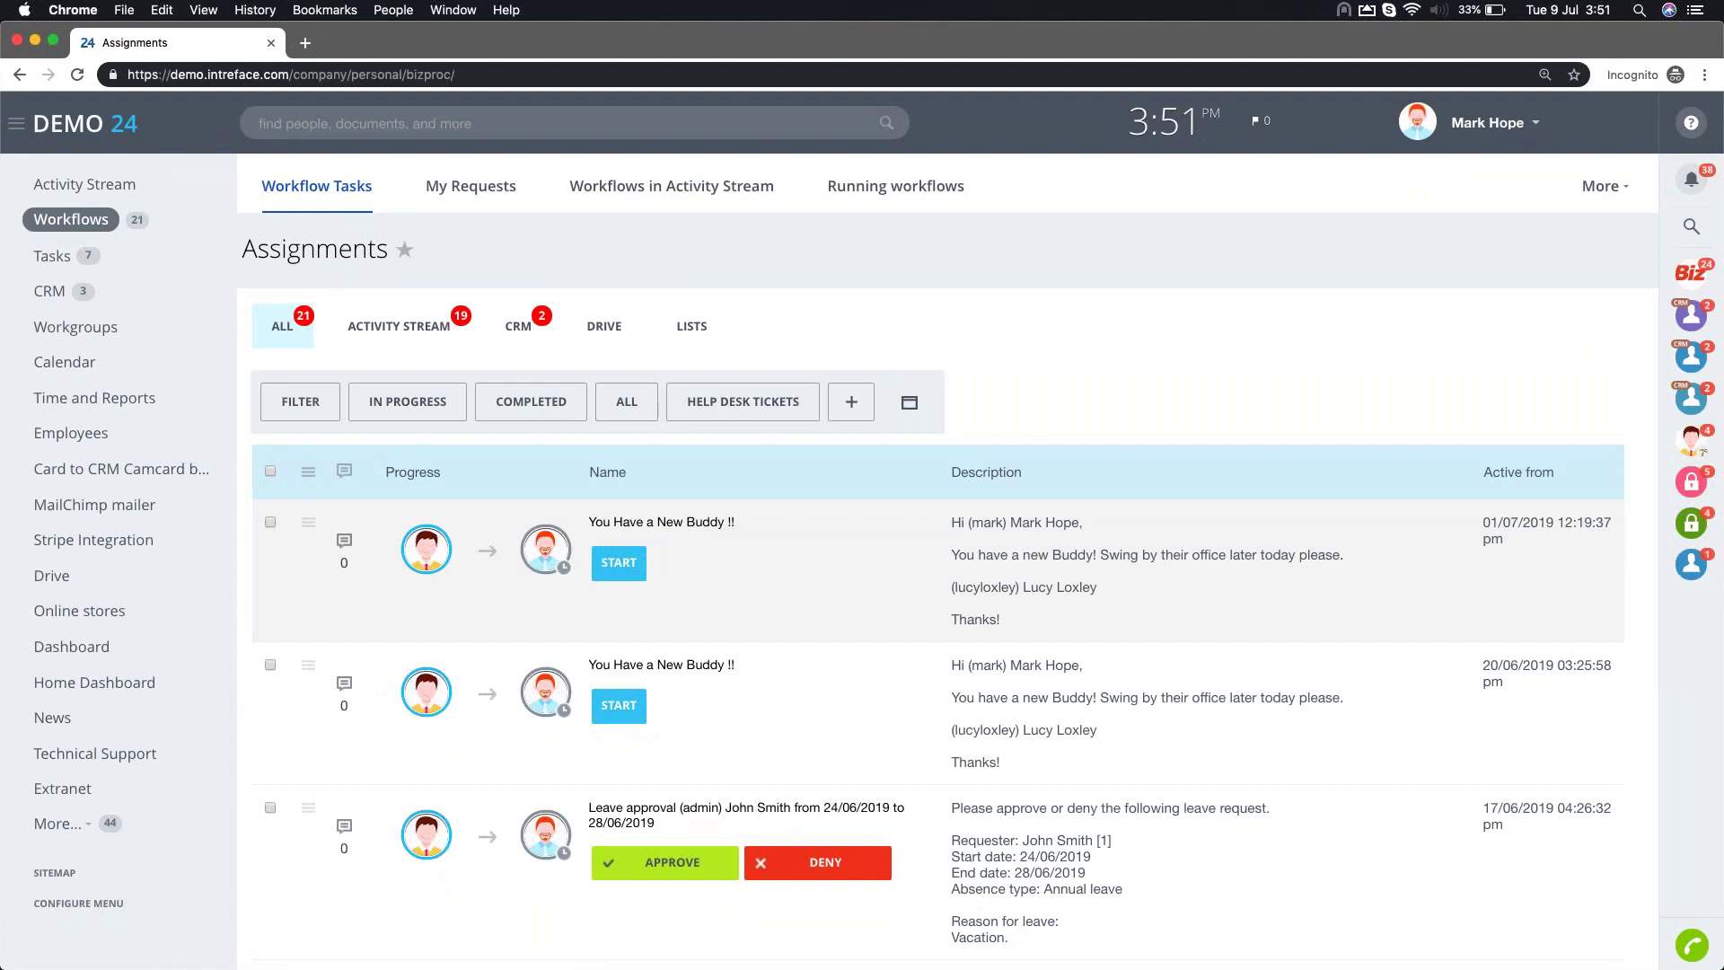
key("ctrl+Left")
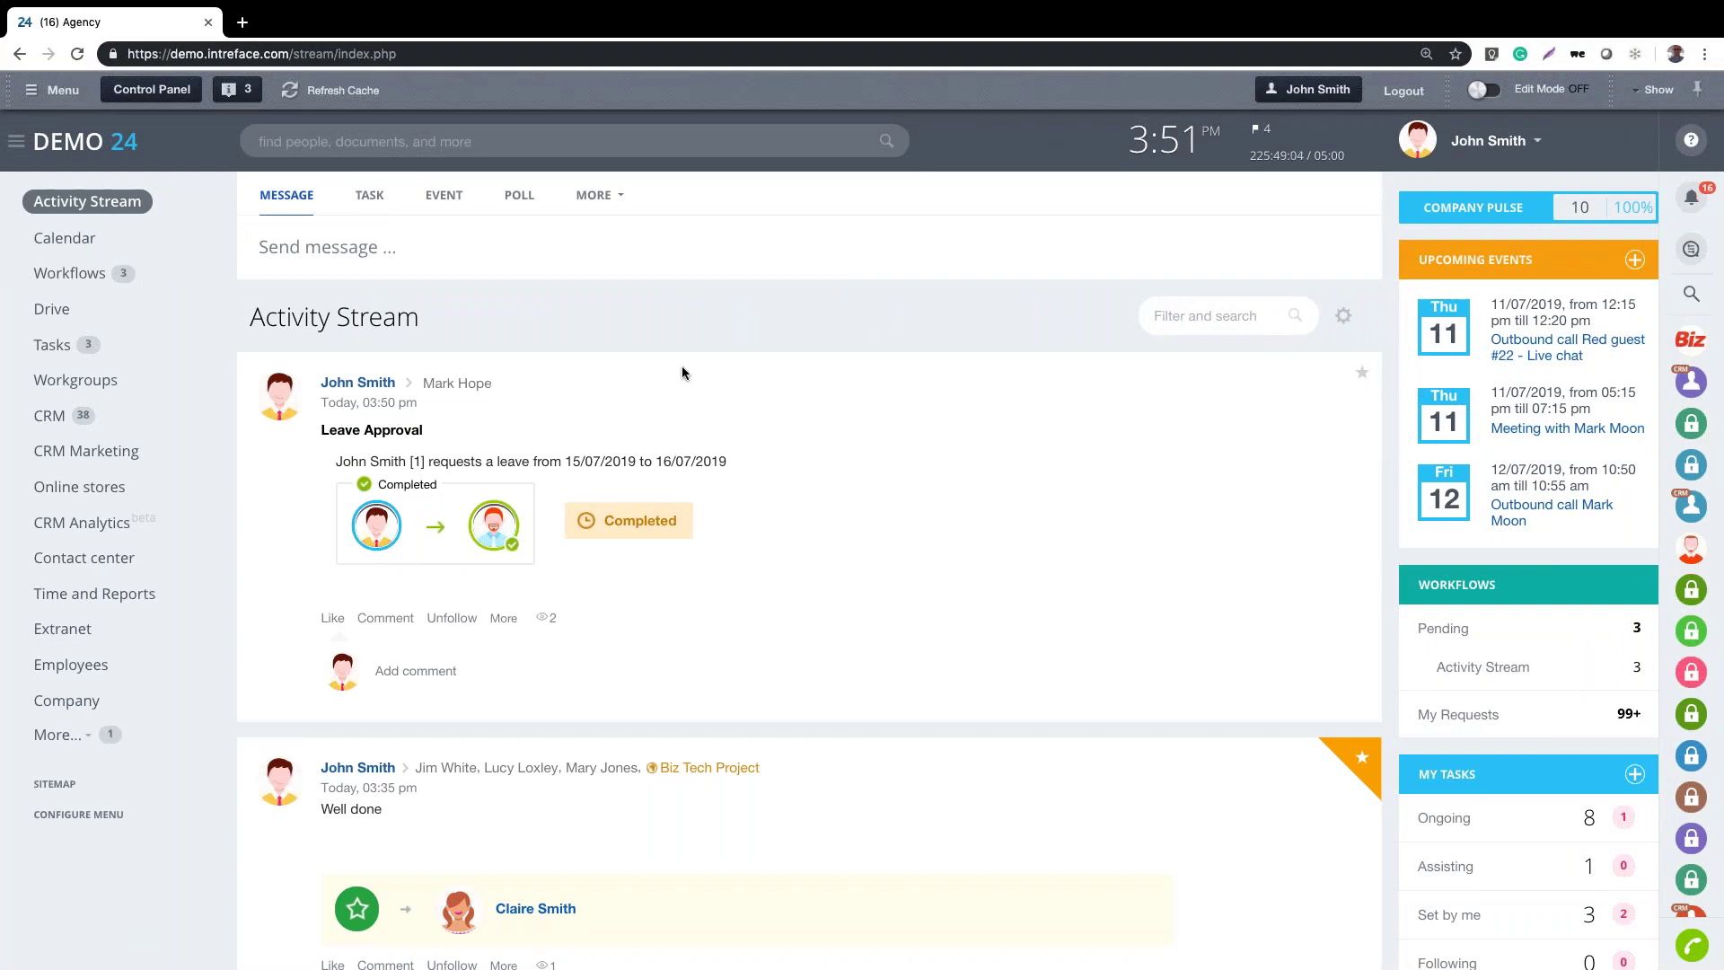
Open Customize fields for the Leave Approval workflow via More > Workflow > Settings
left_click(594, 196)
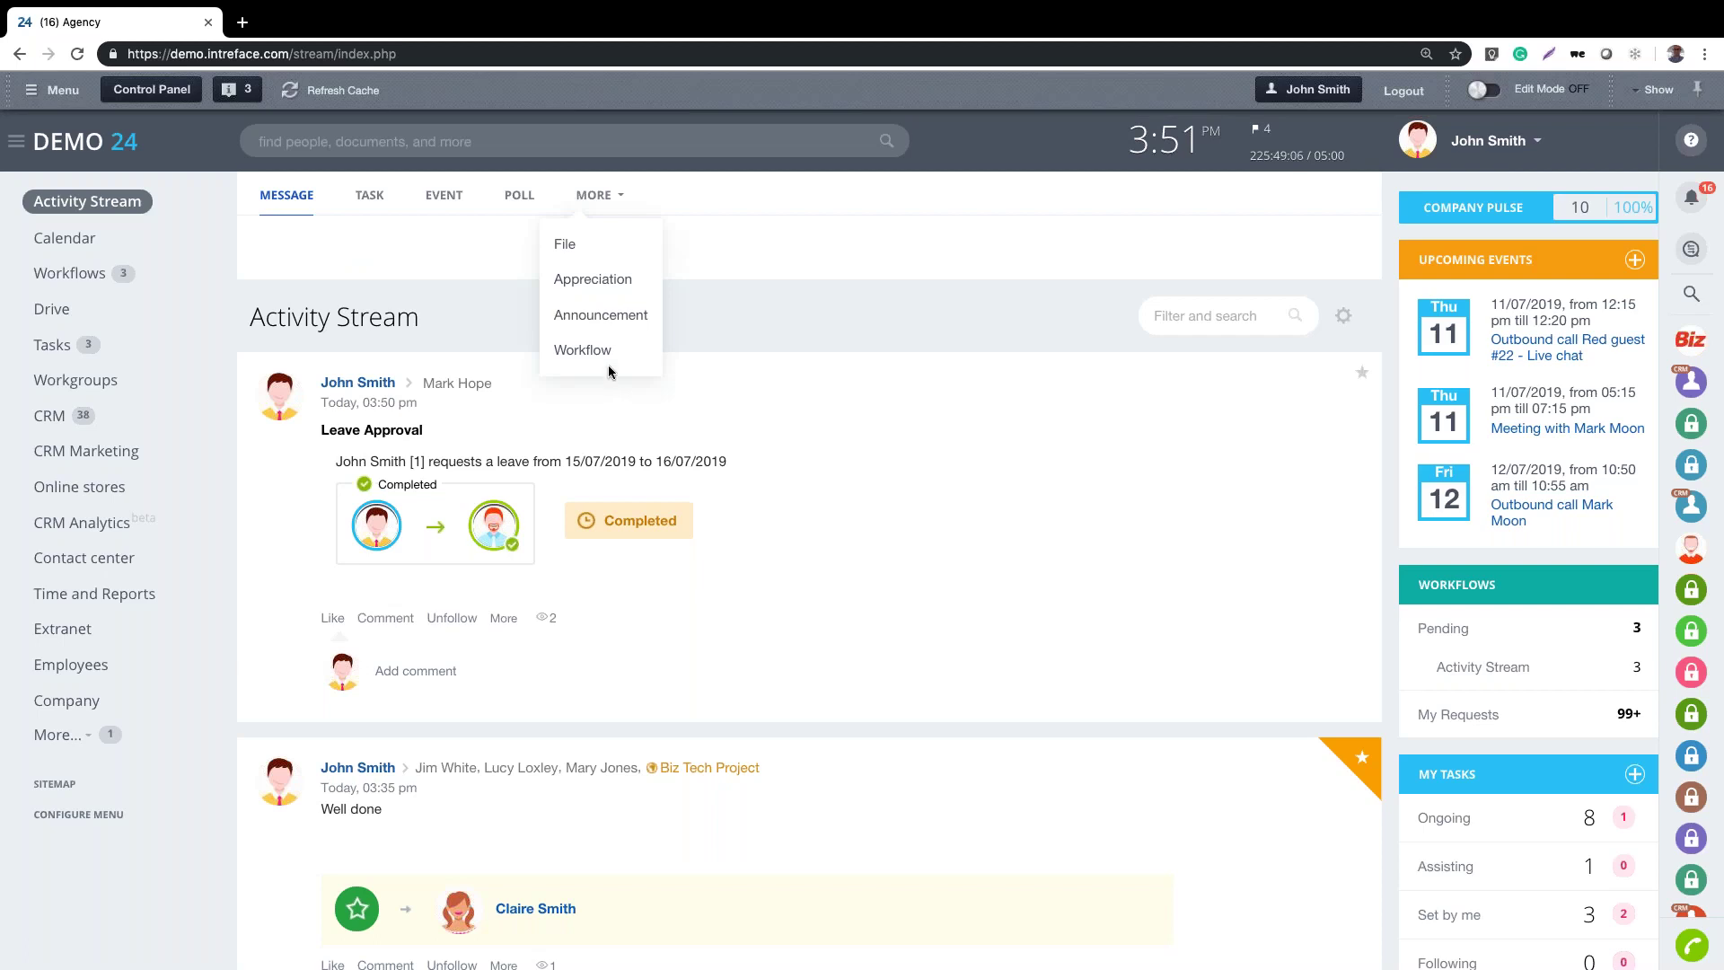
left_click(600, 353)
left_click(626, 613)
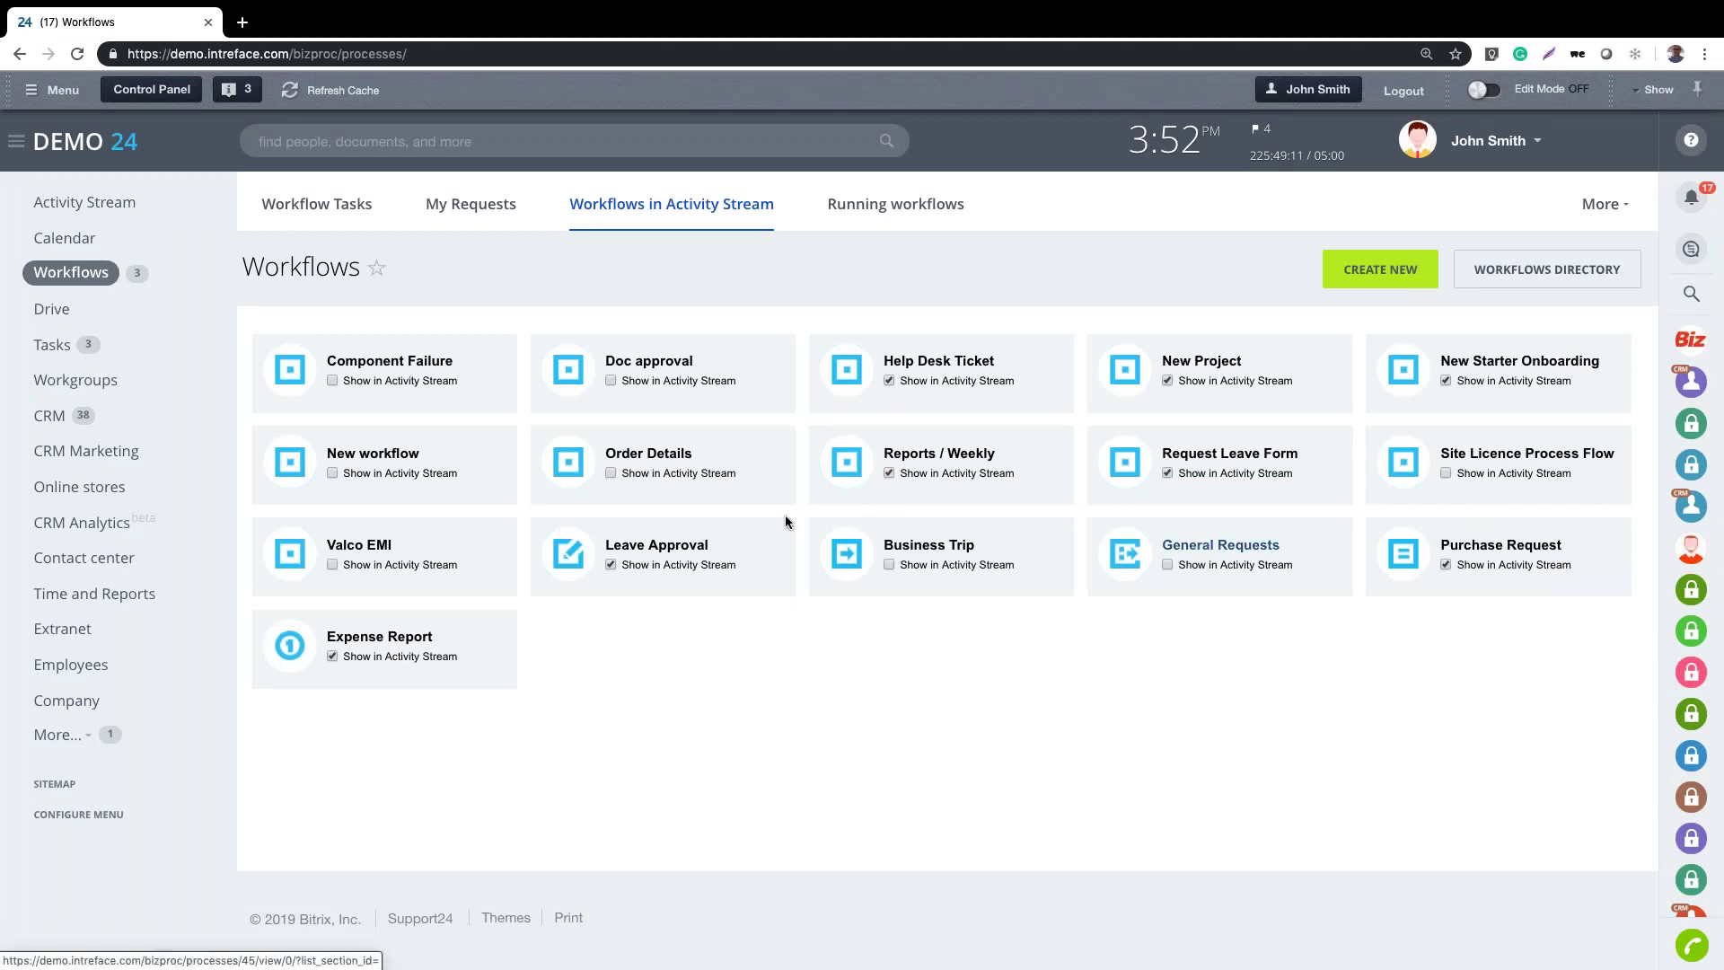
left_click(645, 546)
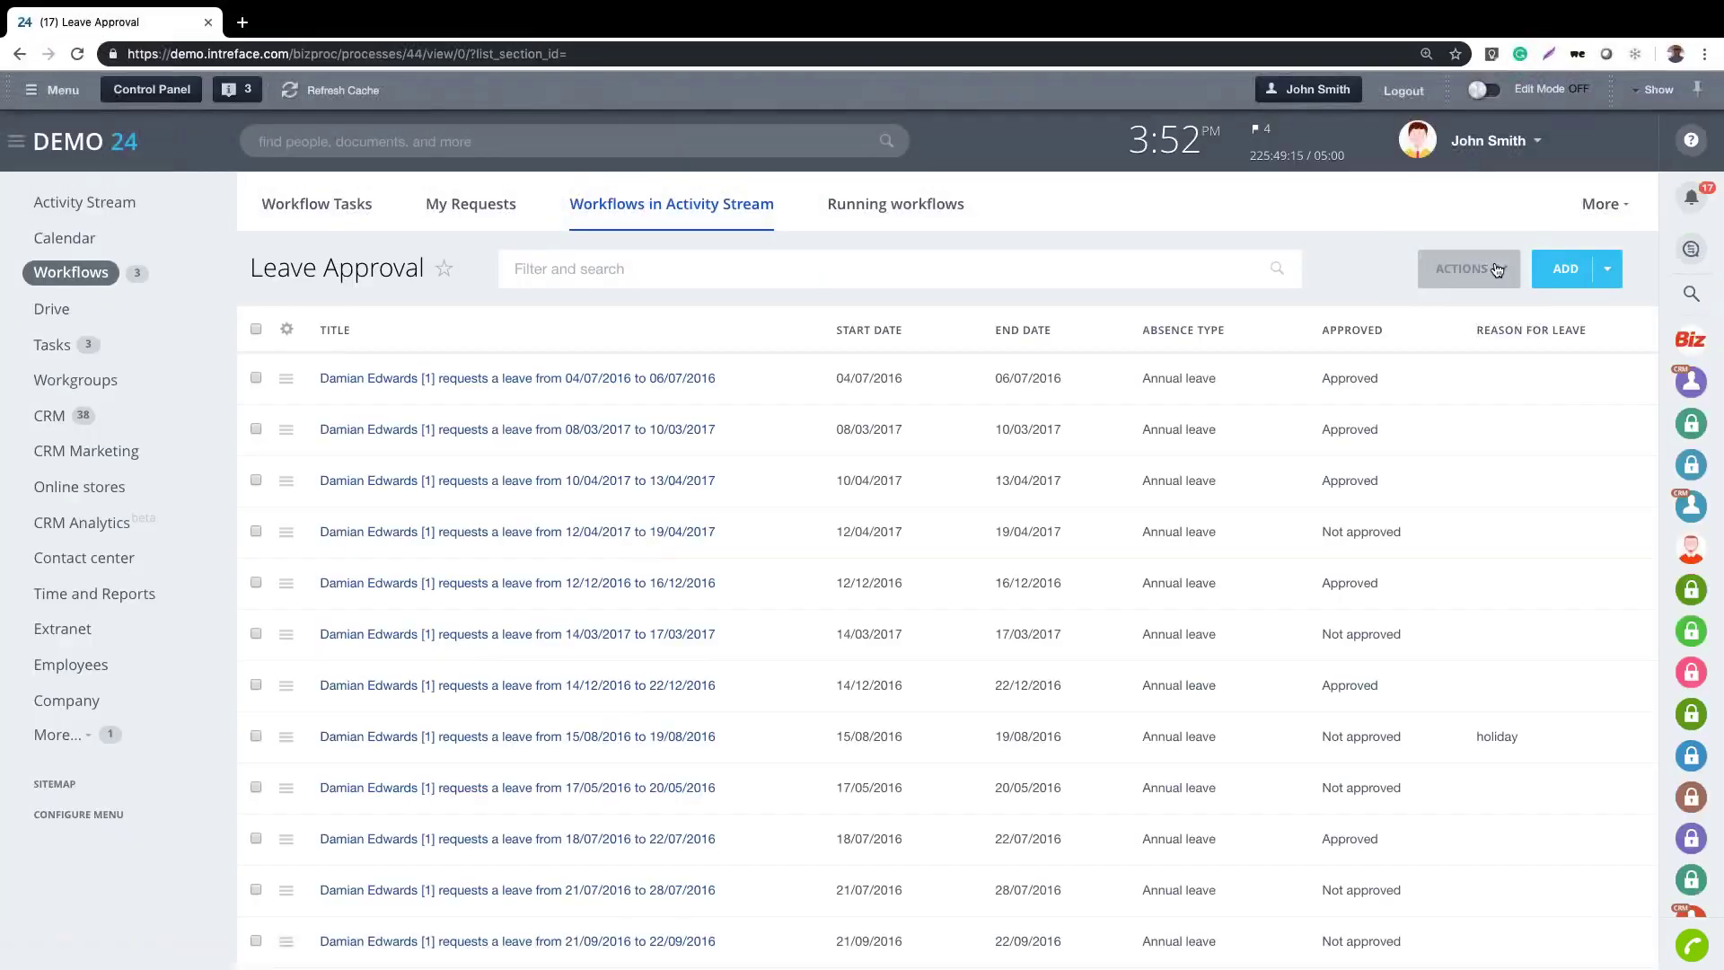
left_click(1496, 269)
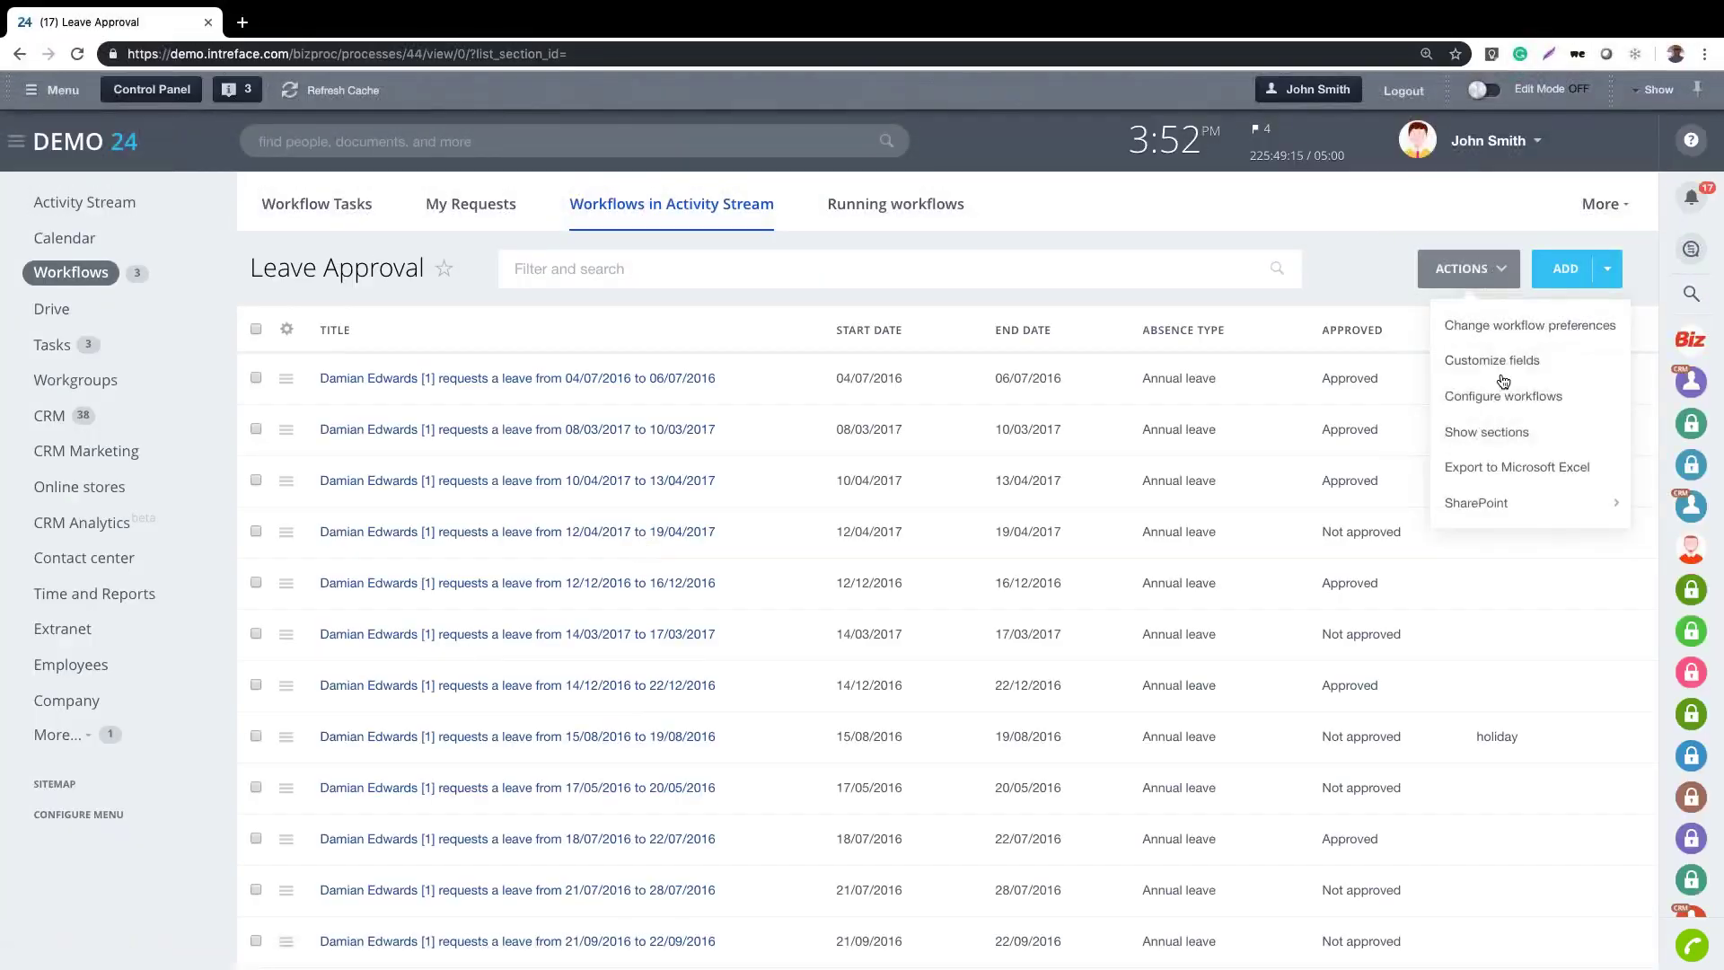
left_click(1494, 366)
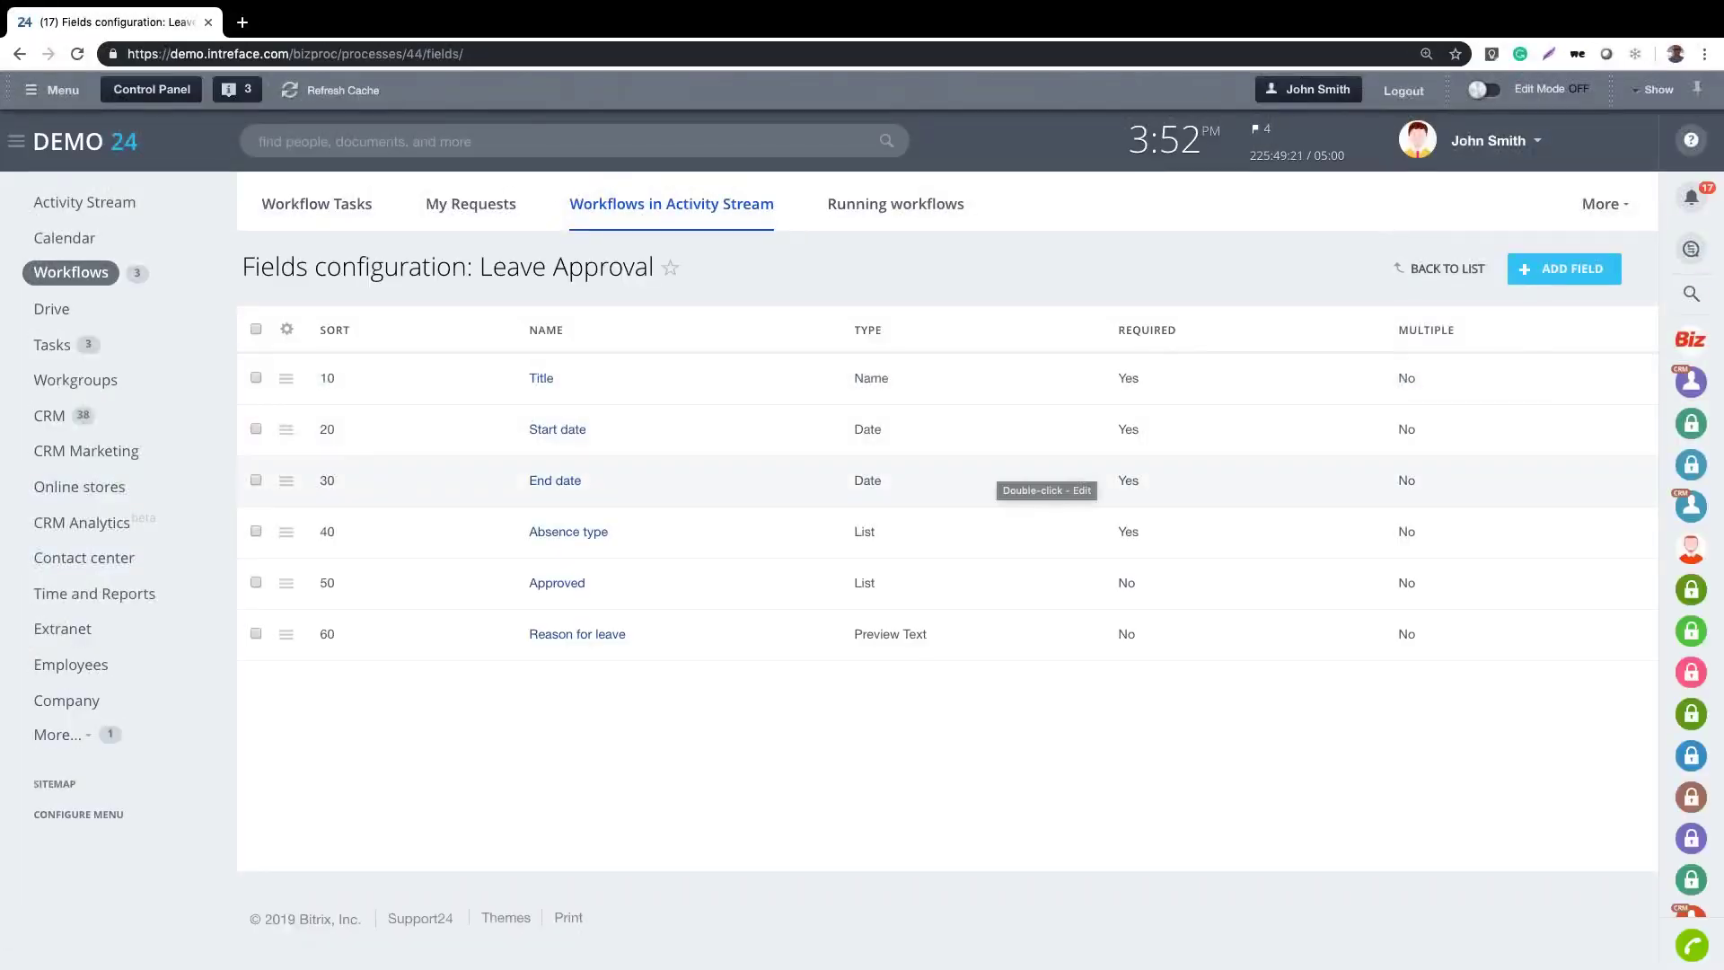
Draft a File-type field named 'Sick Note' without saving, then return to the Leave Approval list
left_click(1567, 269)
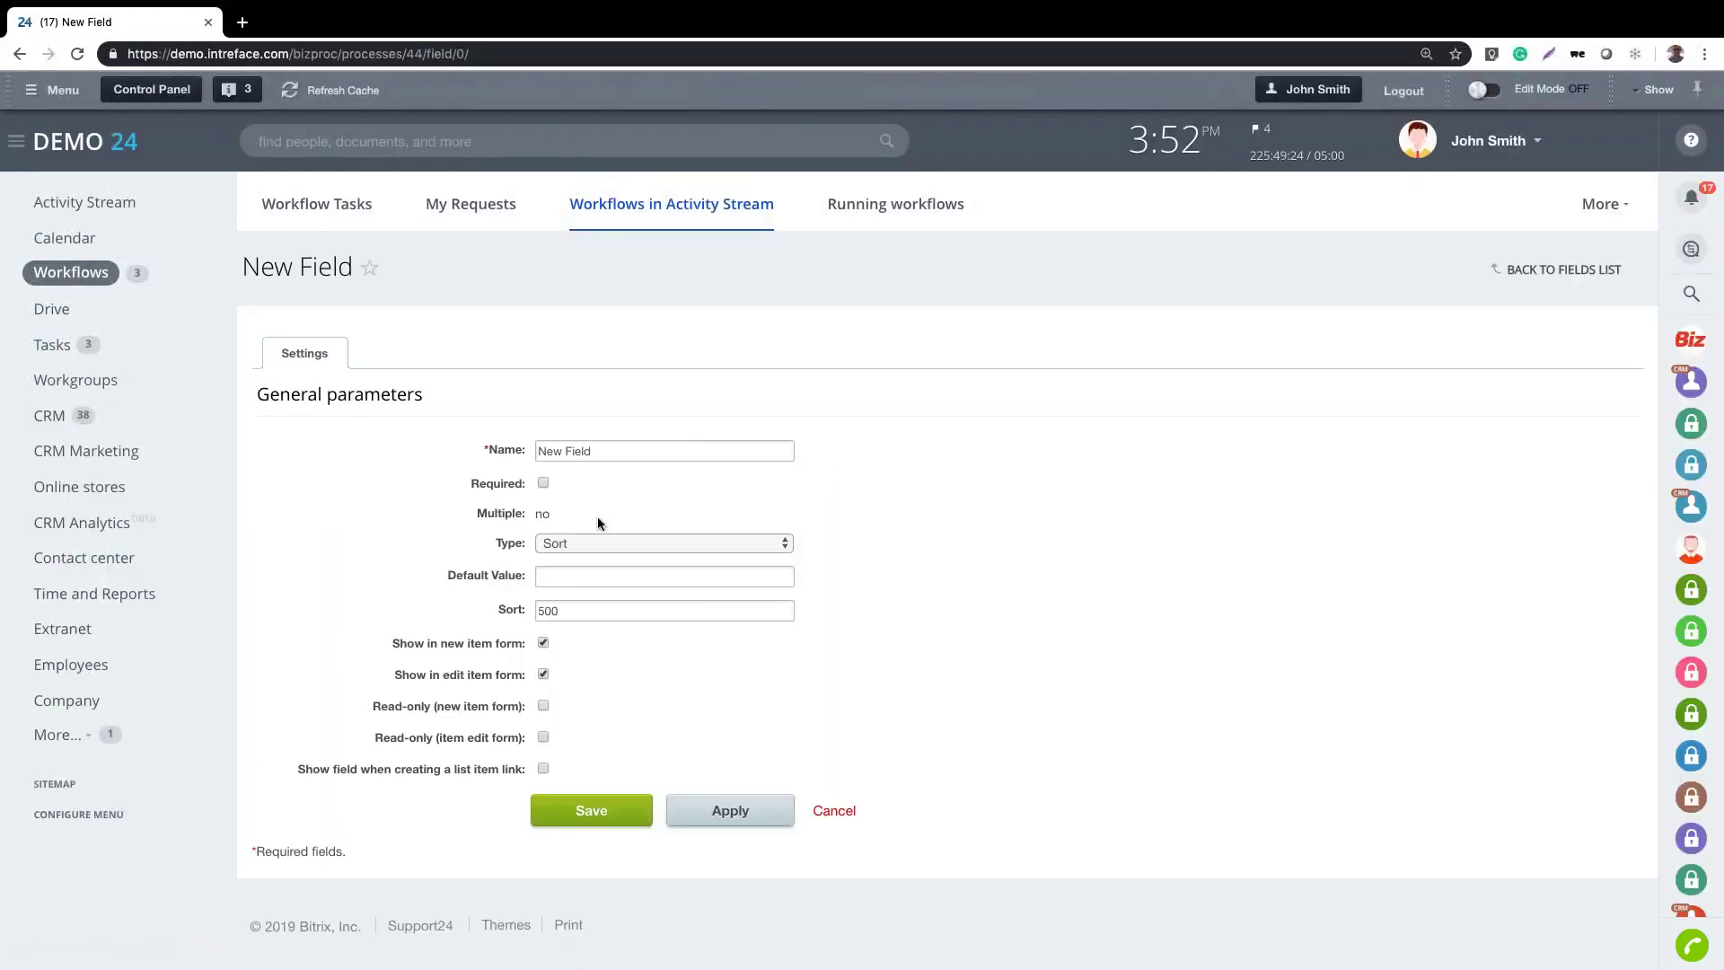
left_click(601, 541)
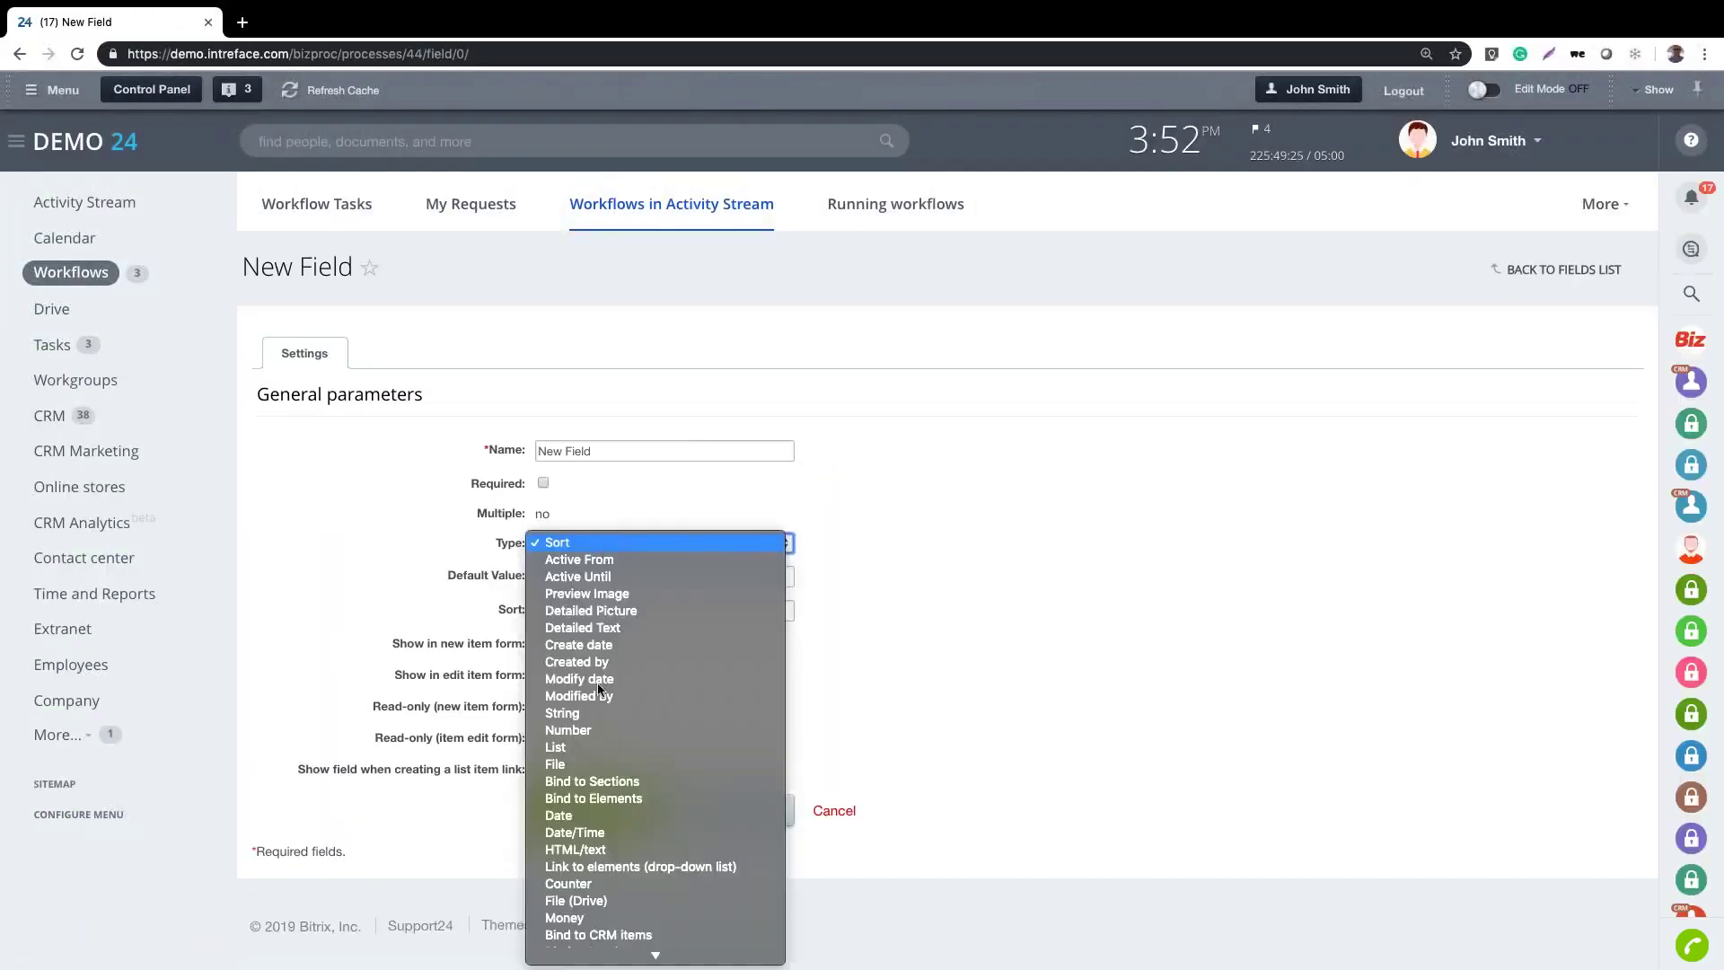
left_click(600, 763)
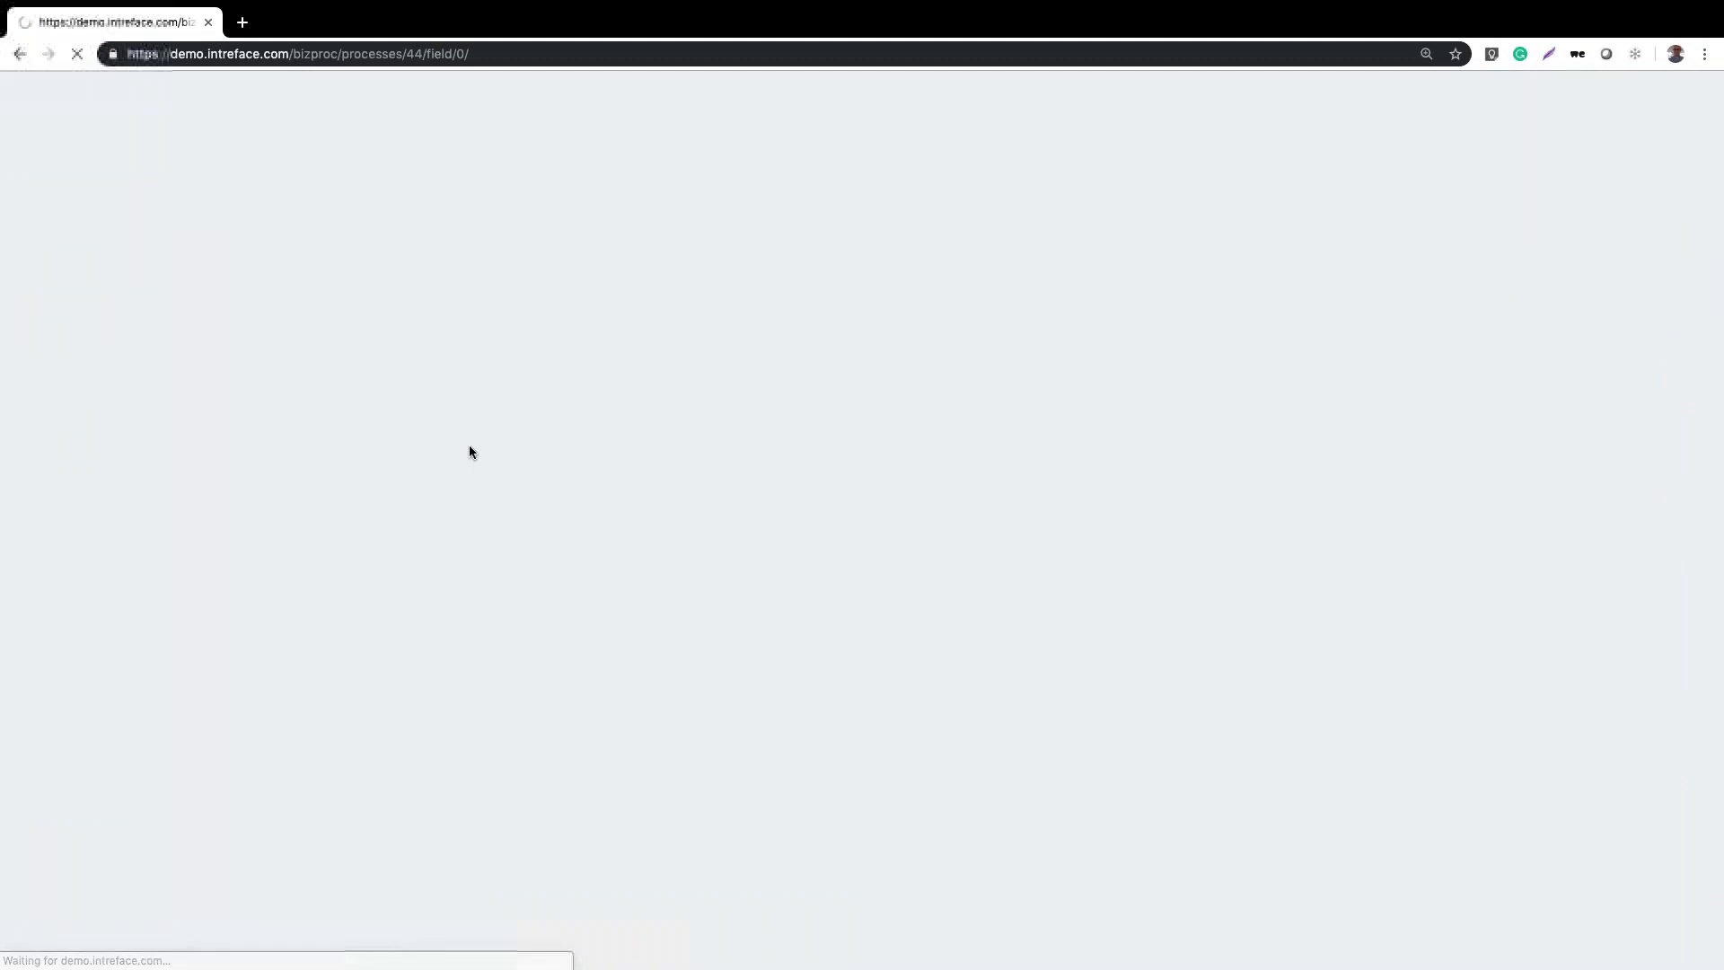
key("ctrl+a")
type("Sick Note")
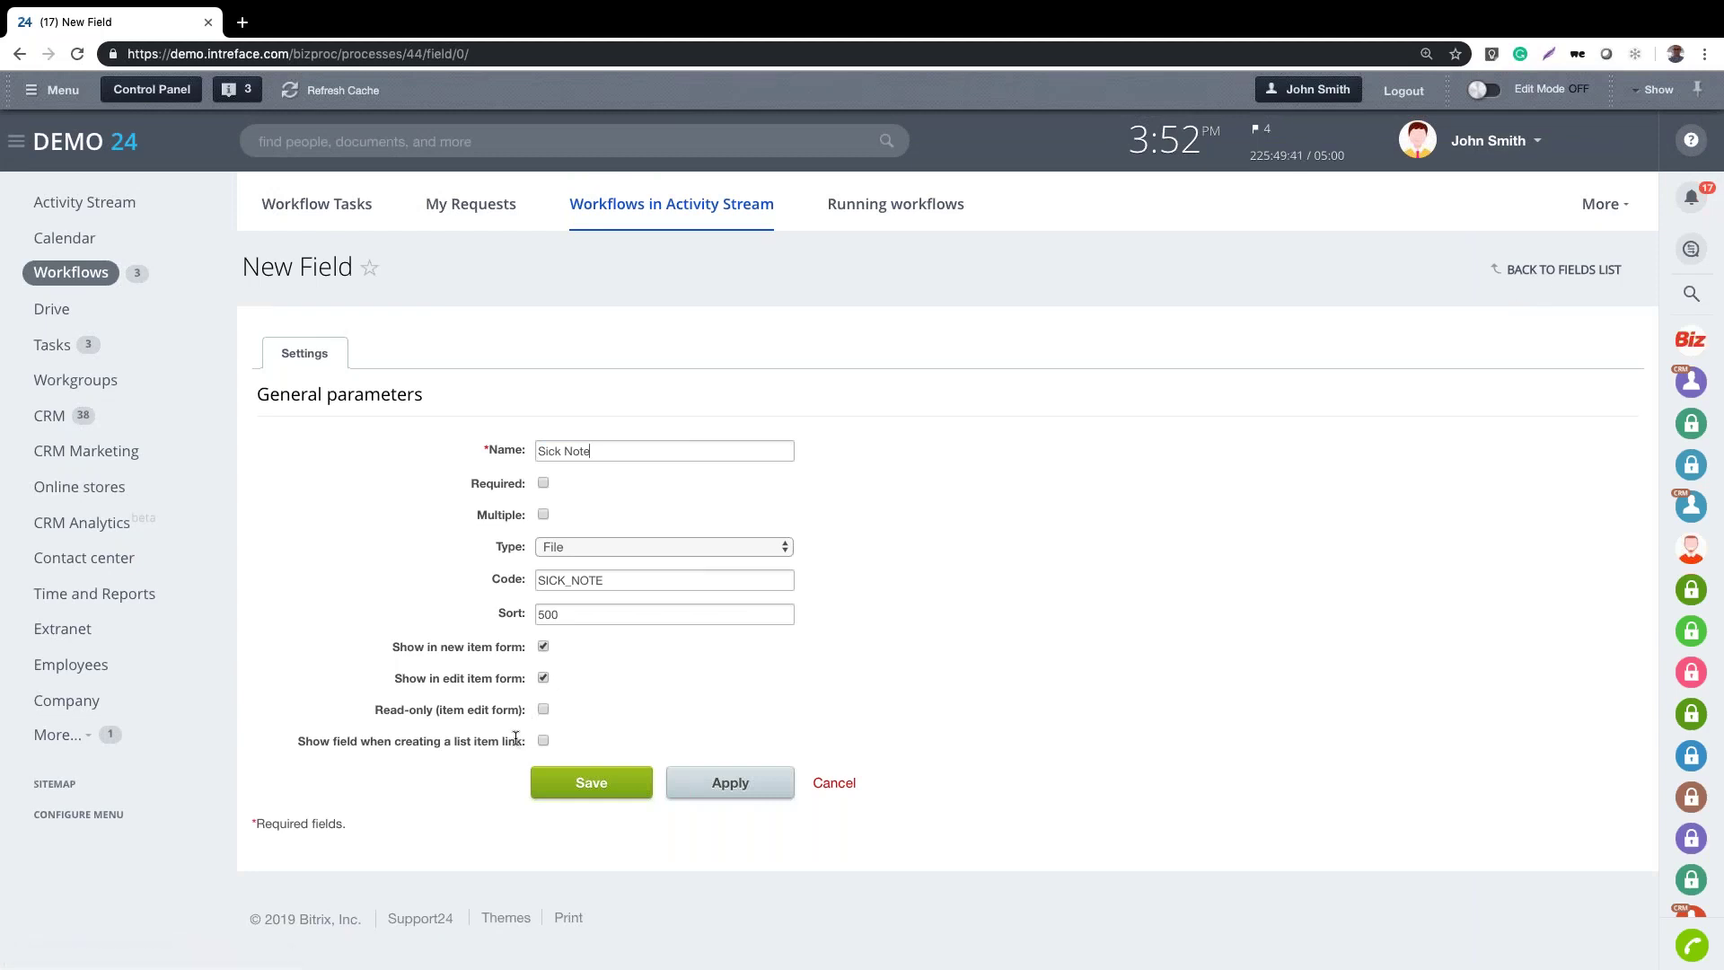
left_click(1551, 272)
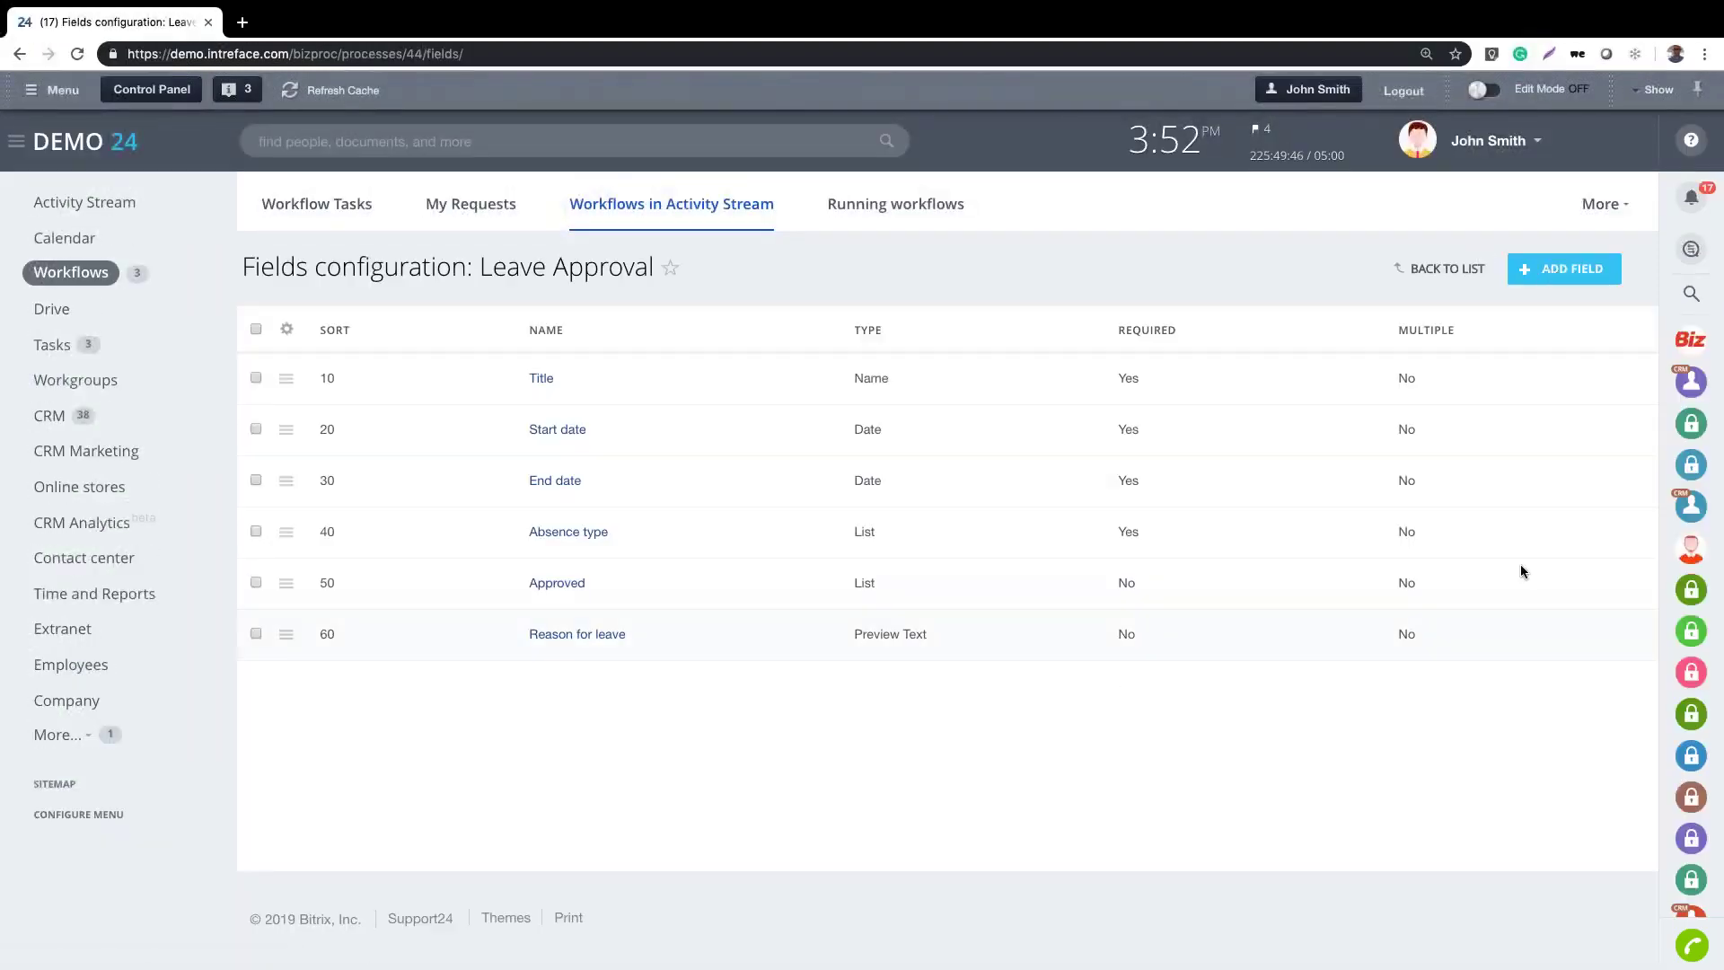
left_click(1436, 275)
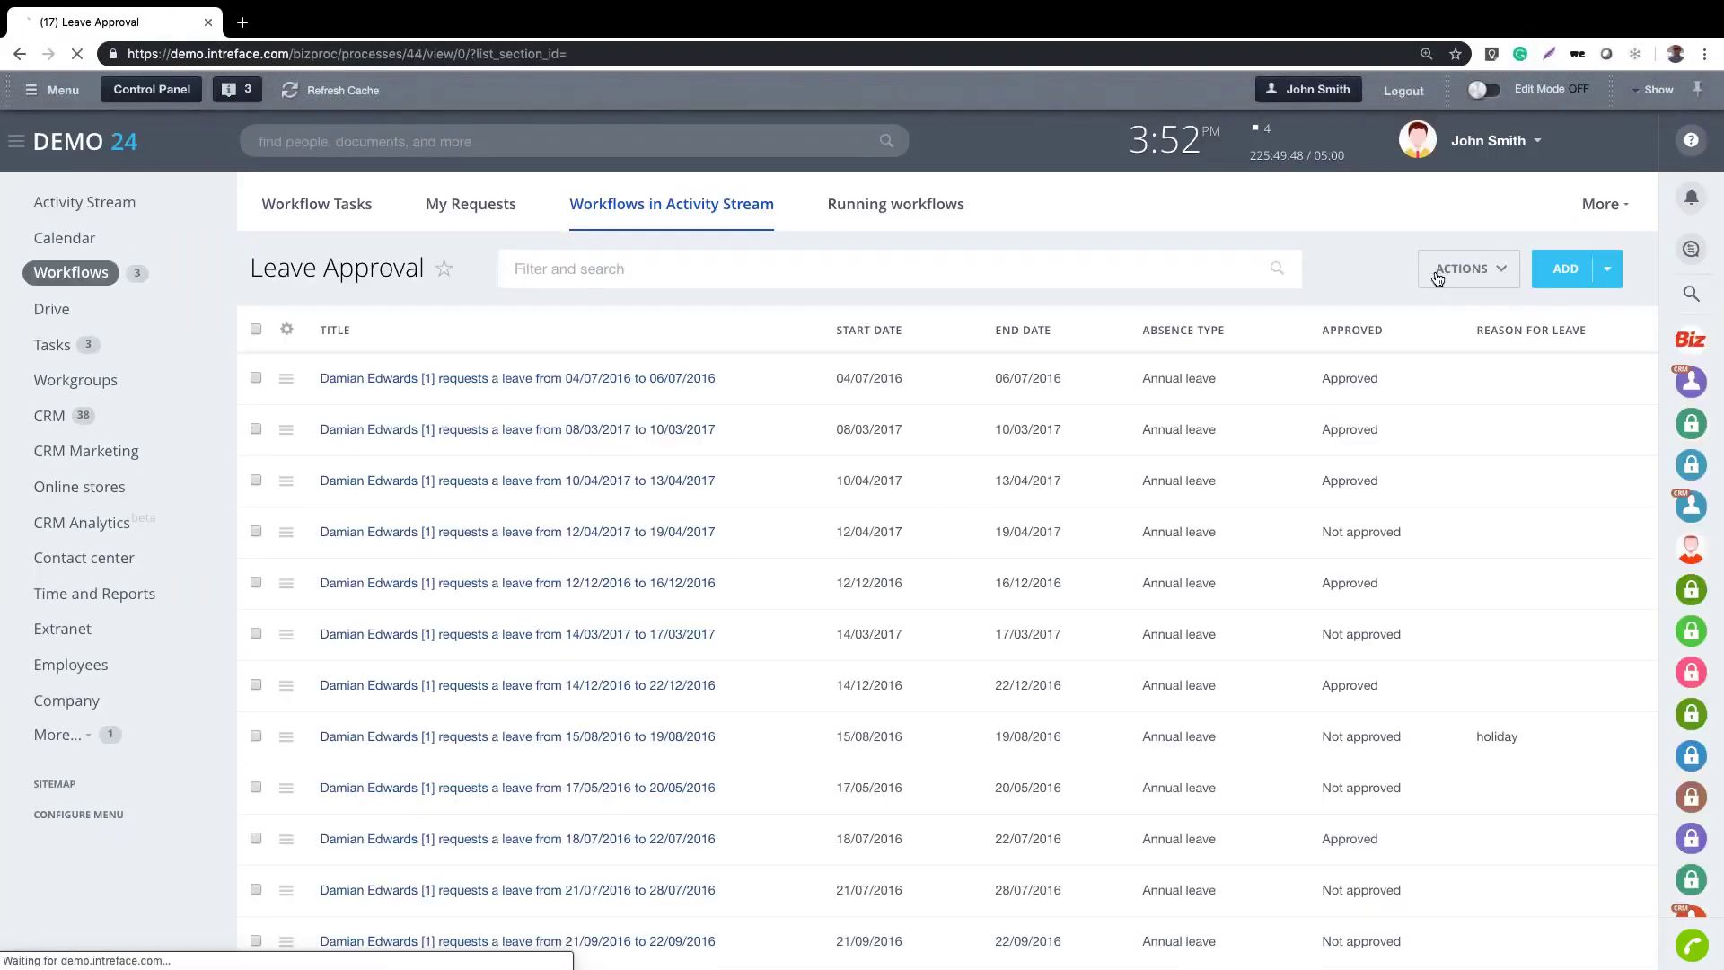
Open the Leave Approval template for editing via Actions > Configure workflows
left_click(1441, 276)
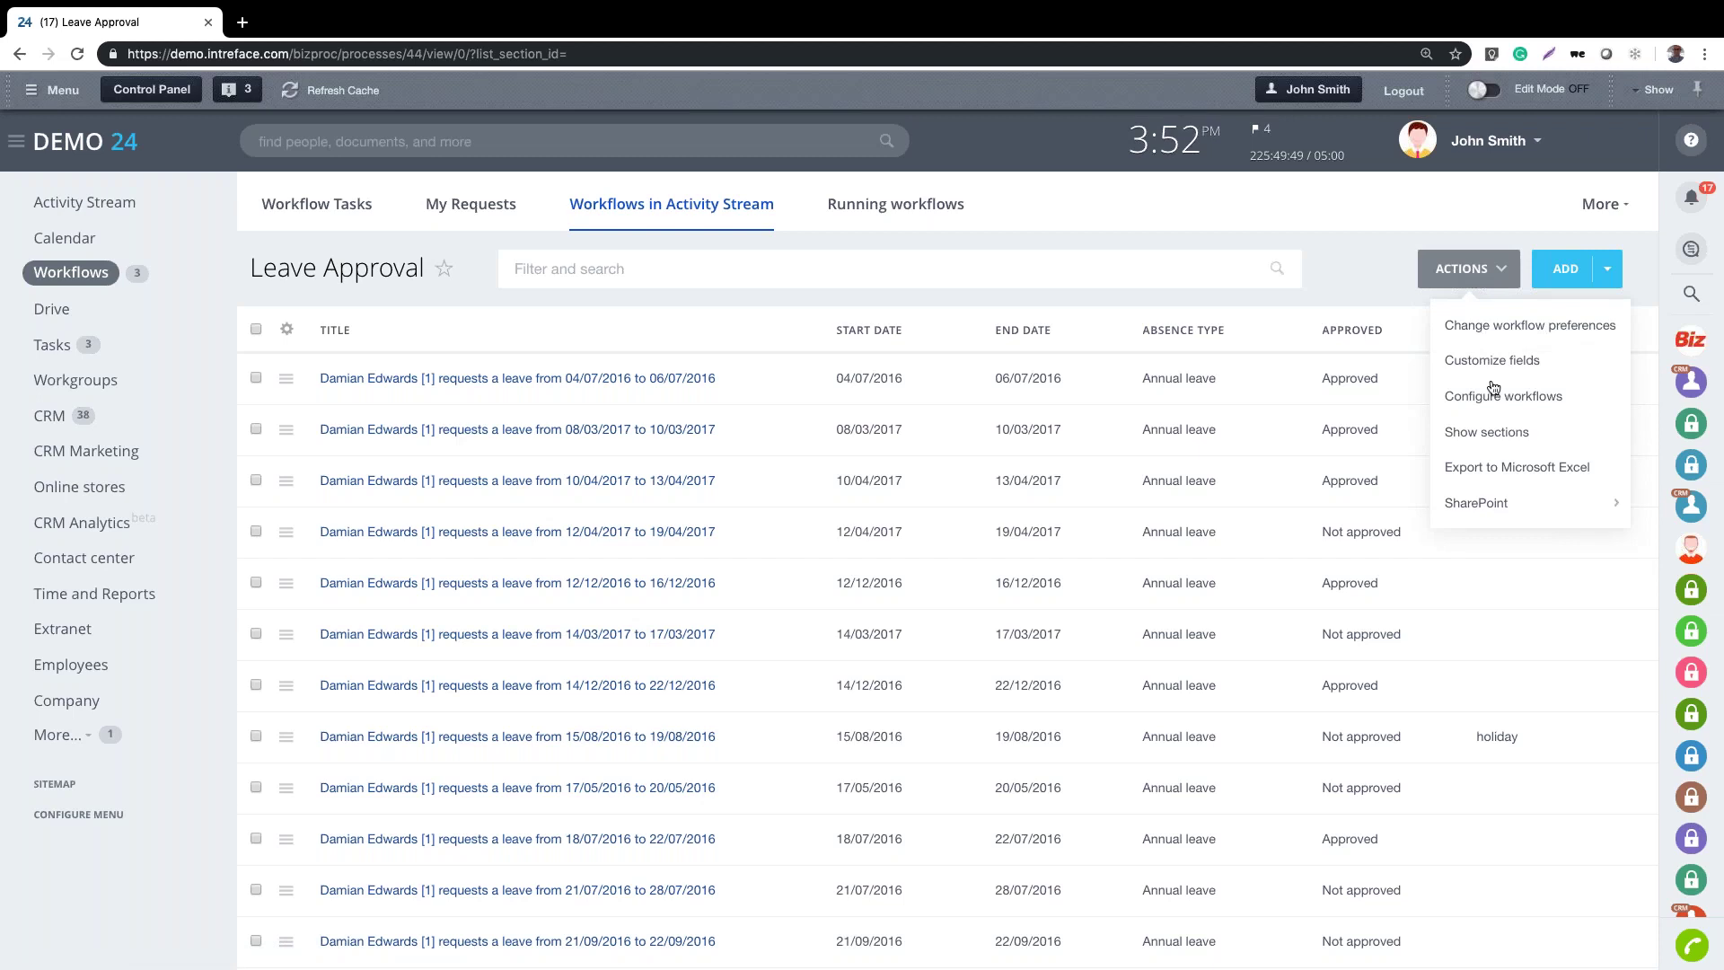
left_click(1497, 397)
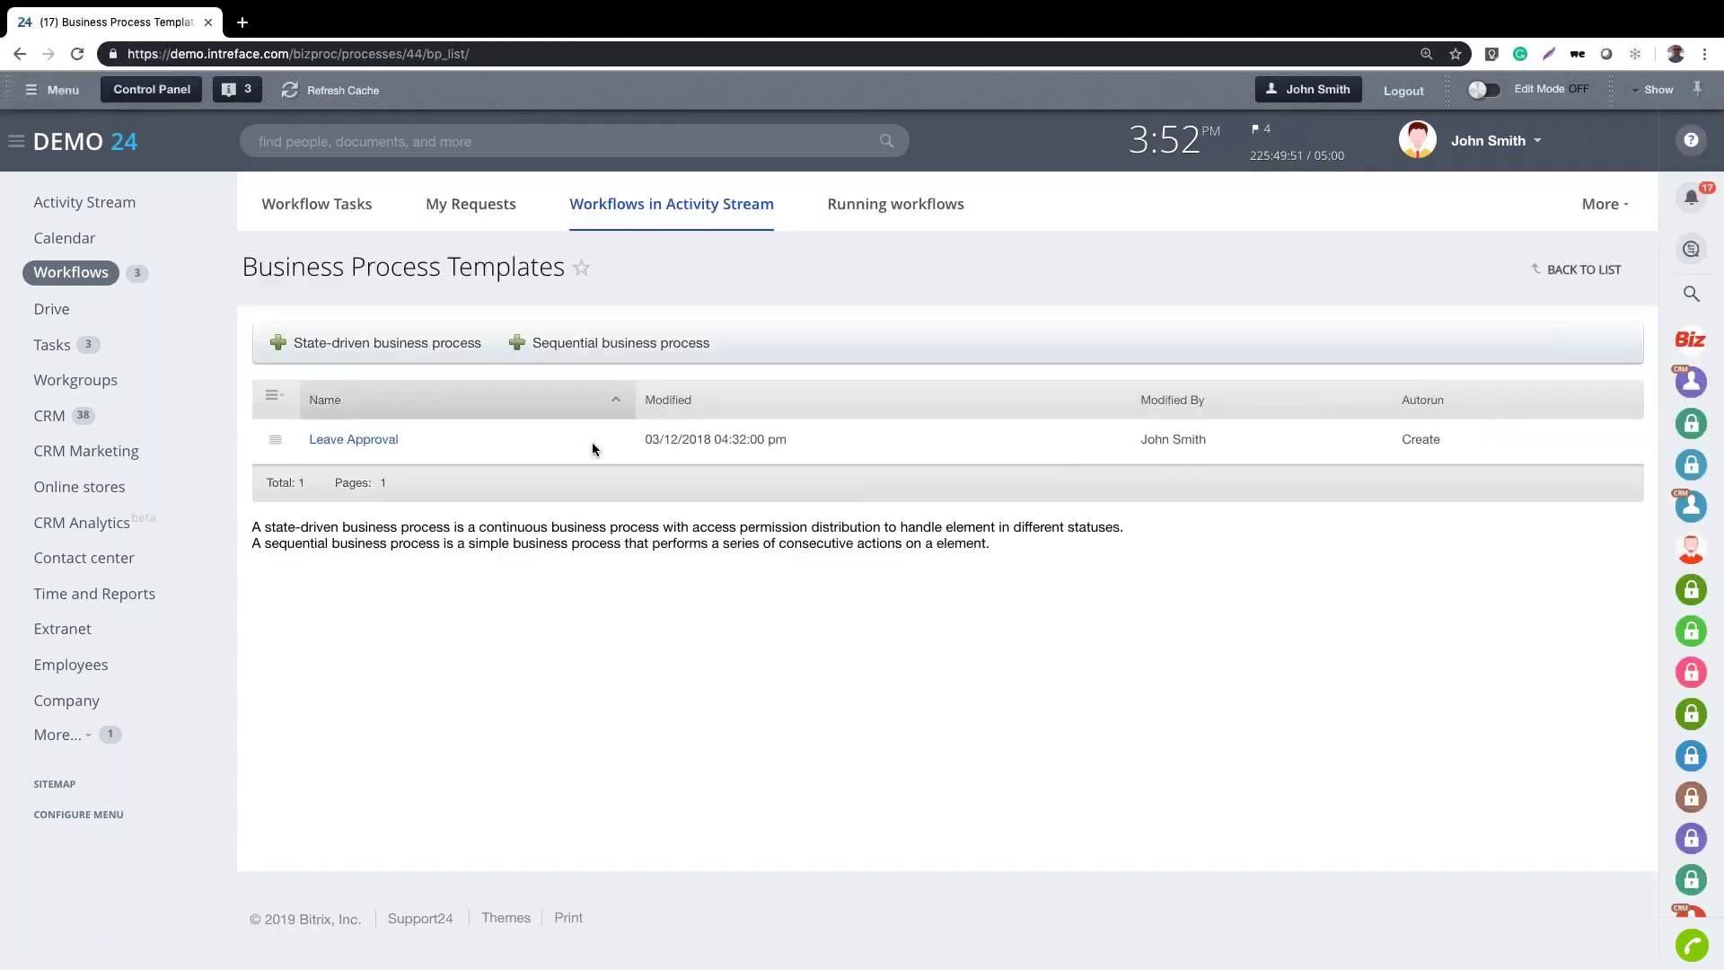
left_click(339, 434)
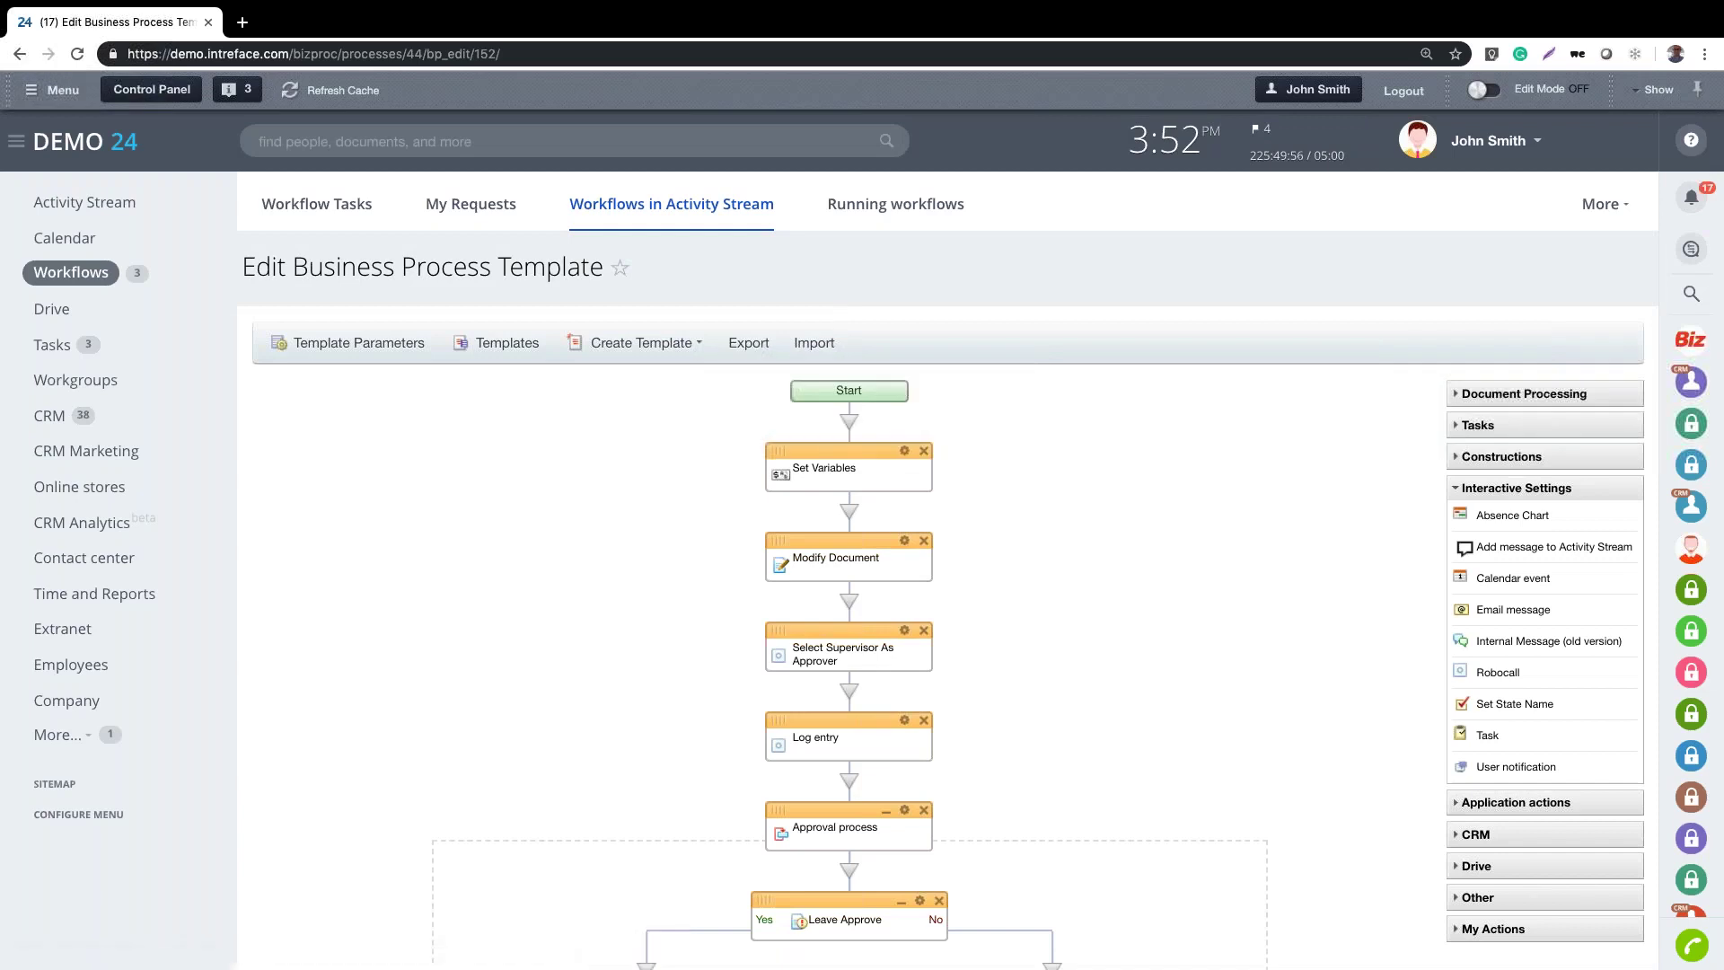
Scroll through the Leave Approval diagram down to the End block
scroll(948, 575, "down", 1)
scroll(934, 458, "down", 1)
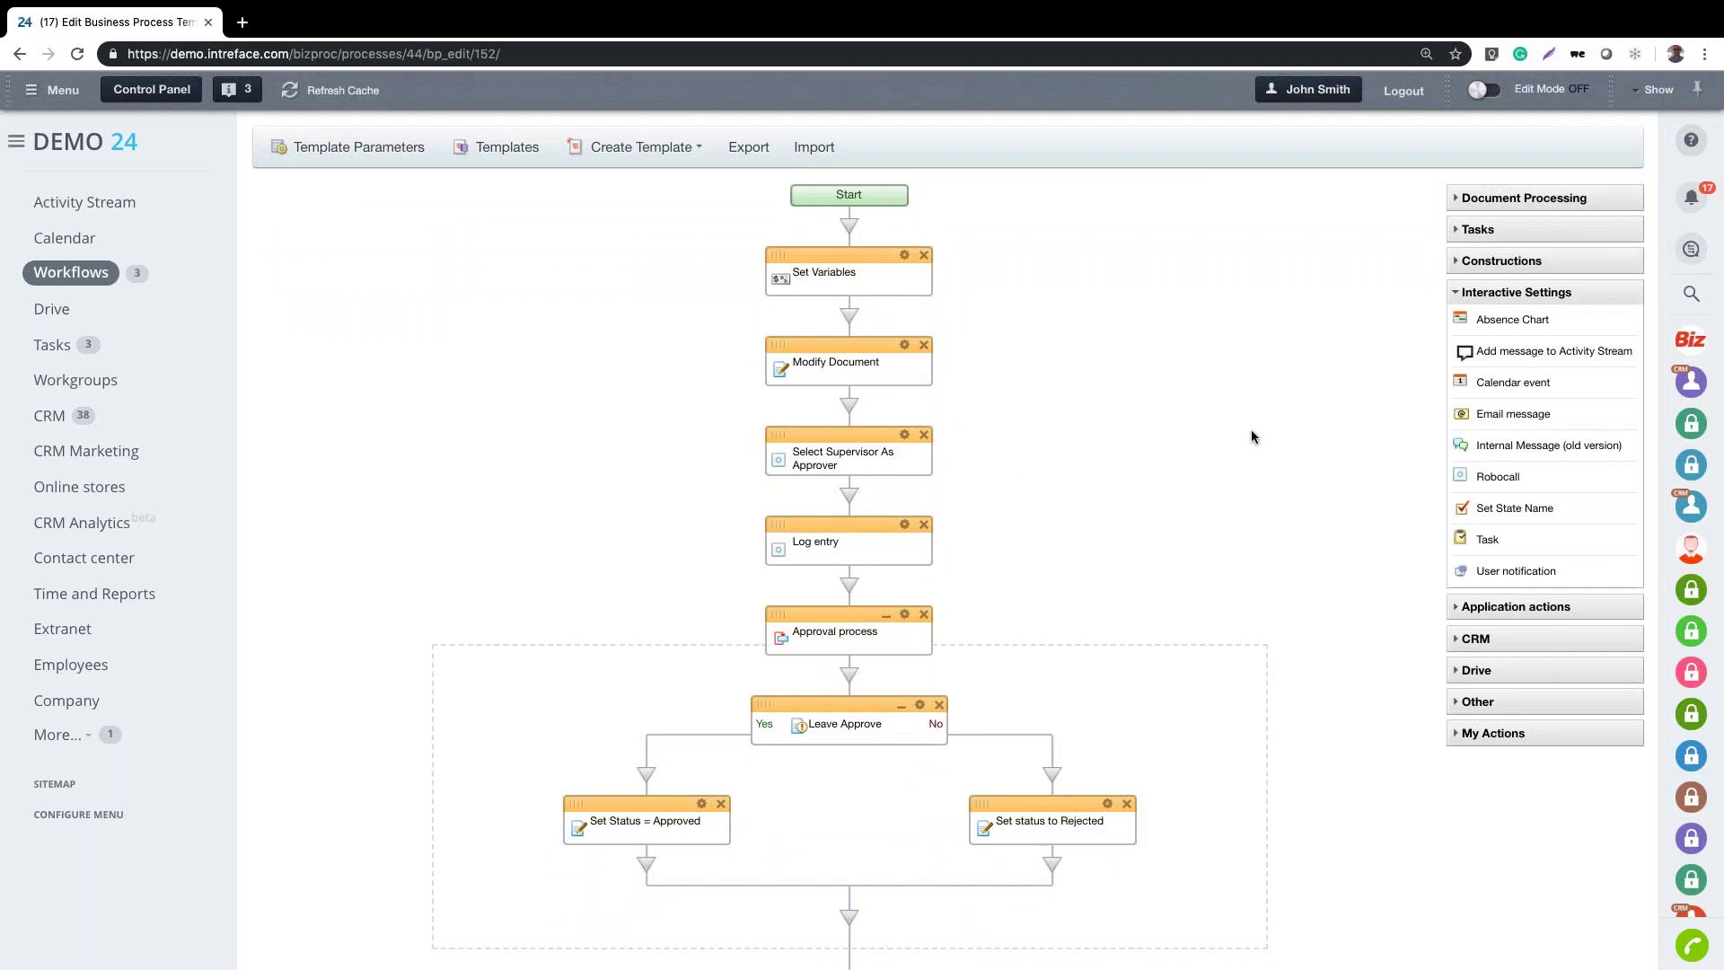
scroll(1254, 437, "down", 3)
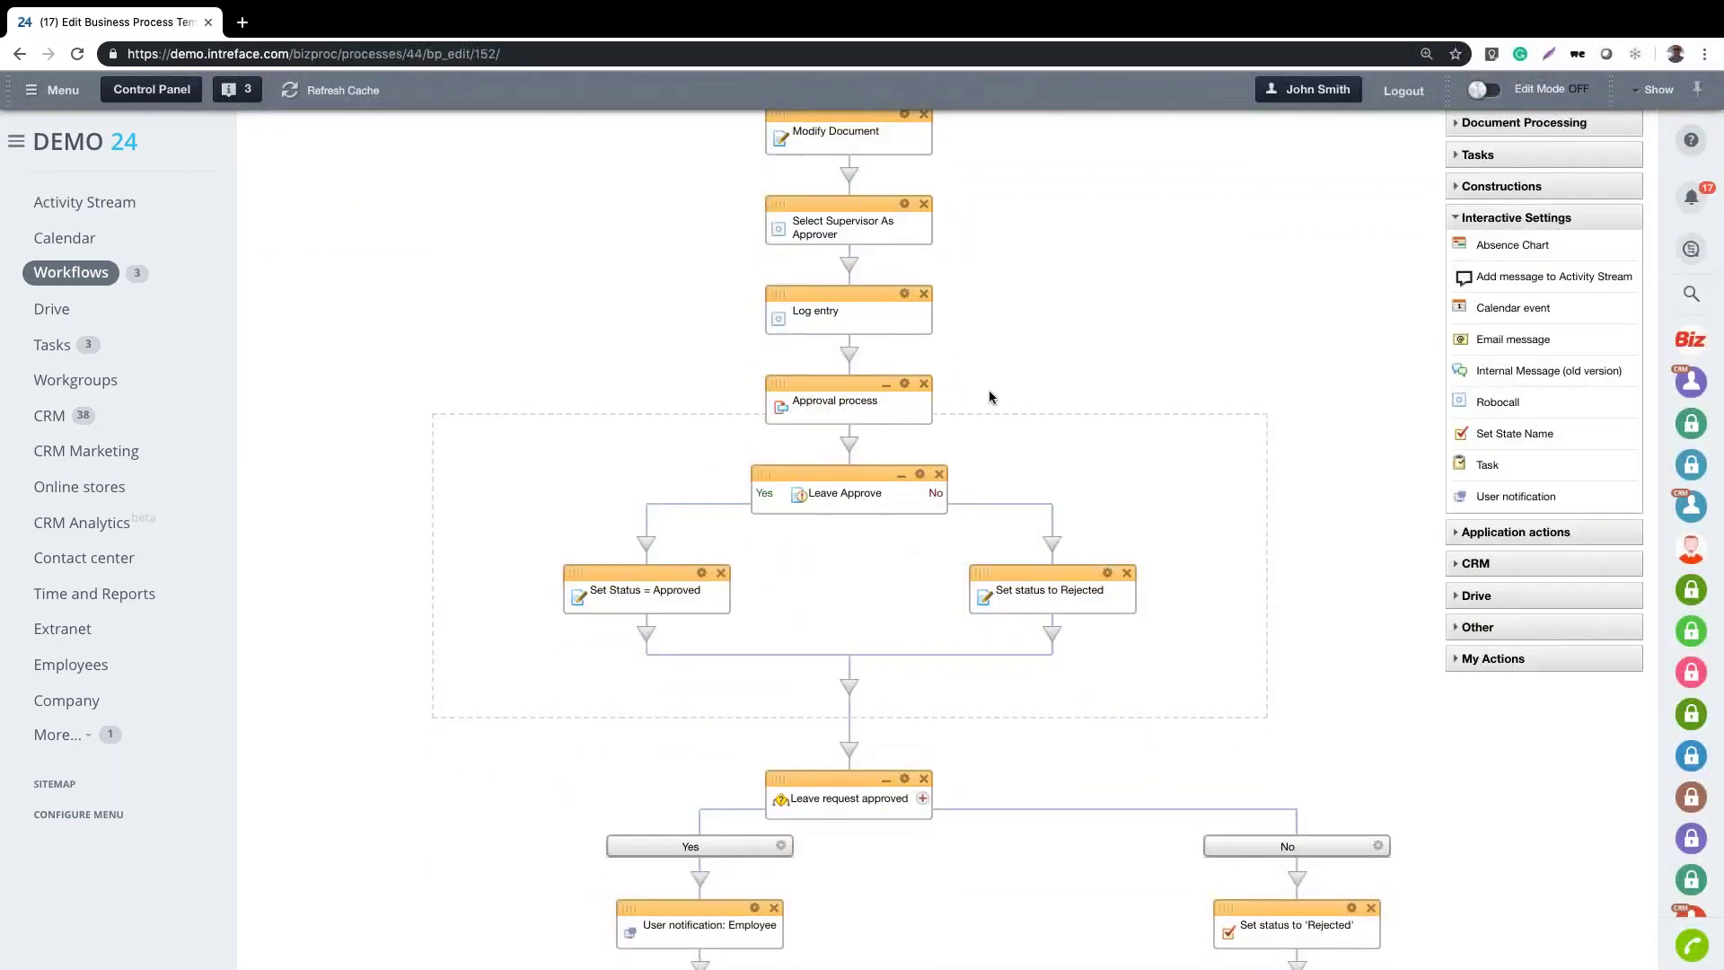
scroll(1261, 436, "down", 3)
scroll(1261, 434, "down", 4)
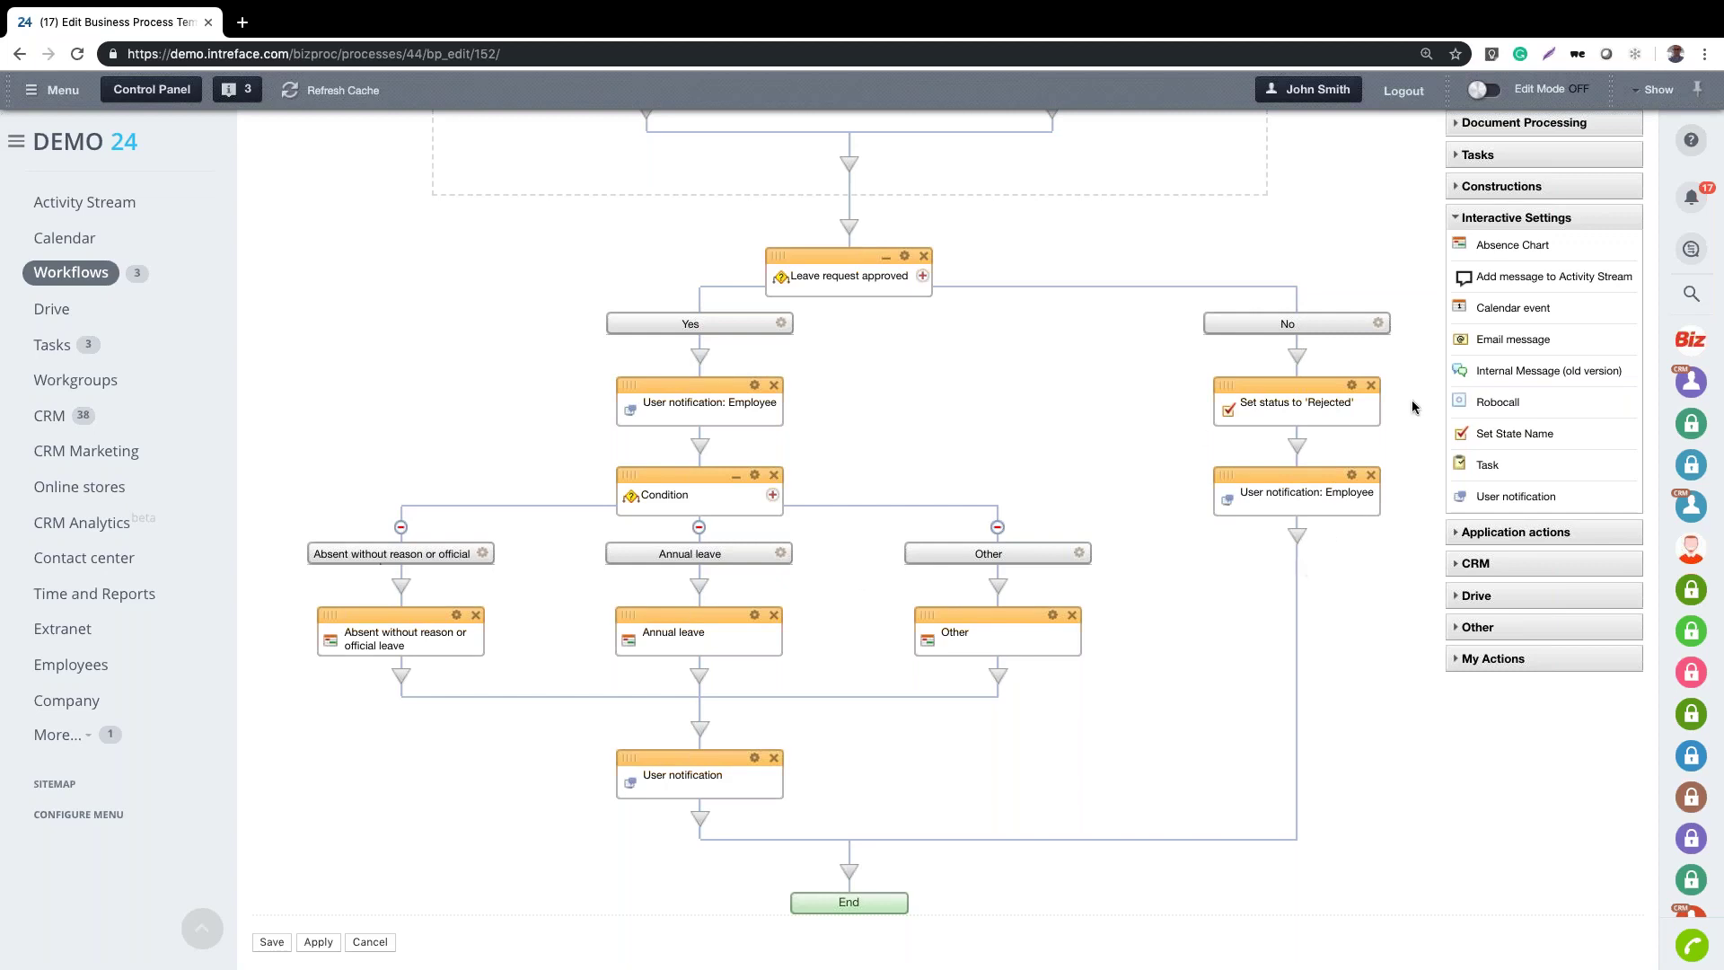
scroll(1139, 641, "down", 1)
scroll(1139, 641, "up", 1)
scroll(1140, 648, "up", 2)
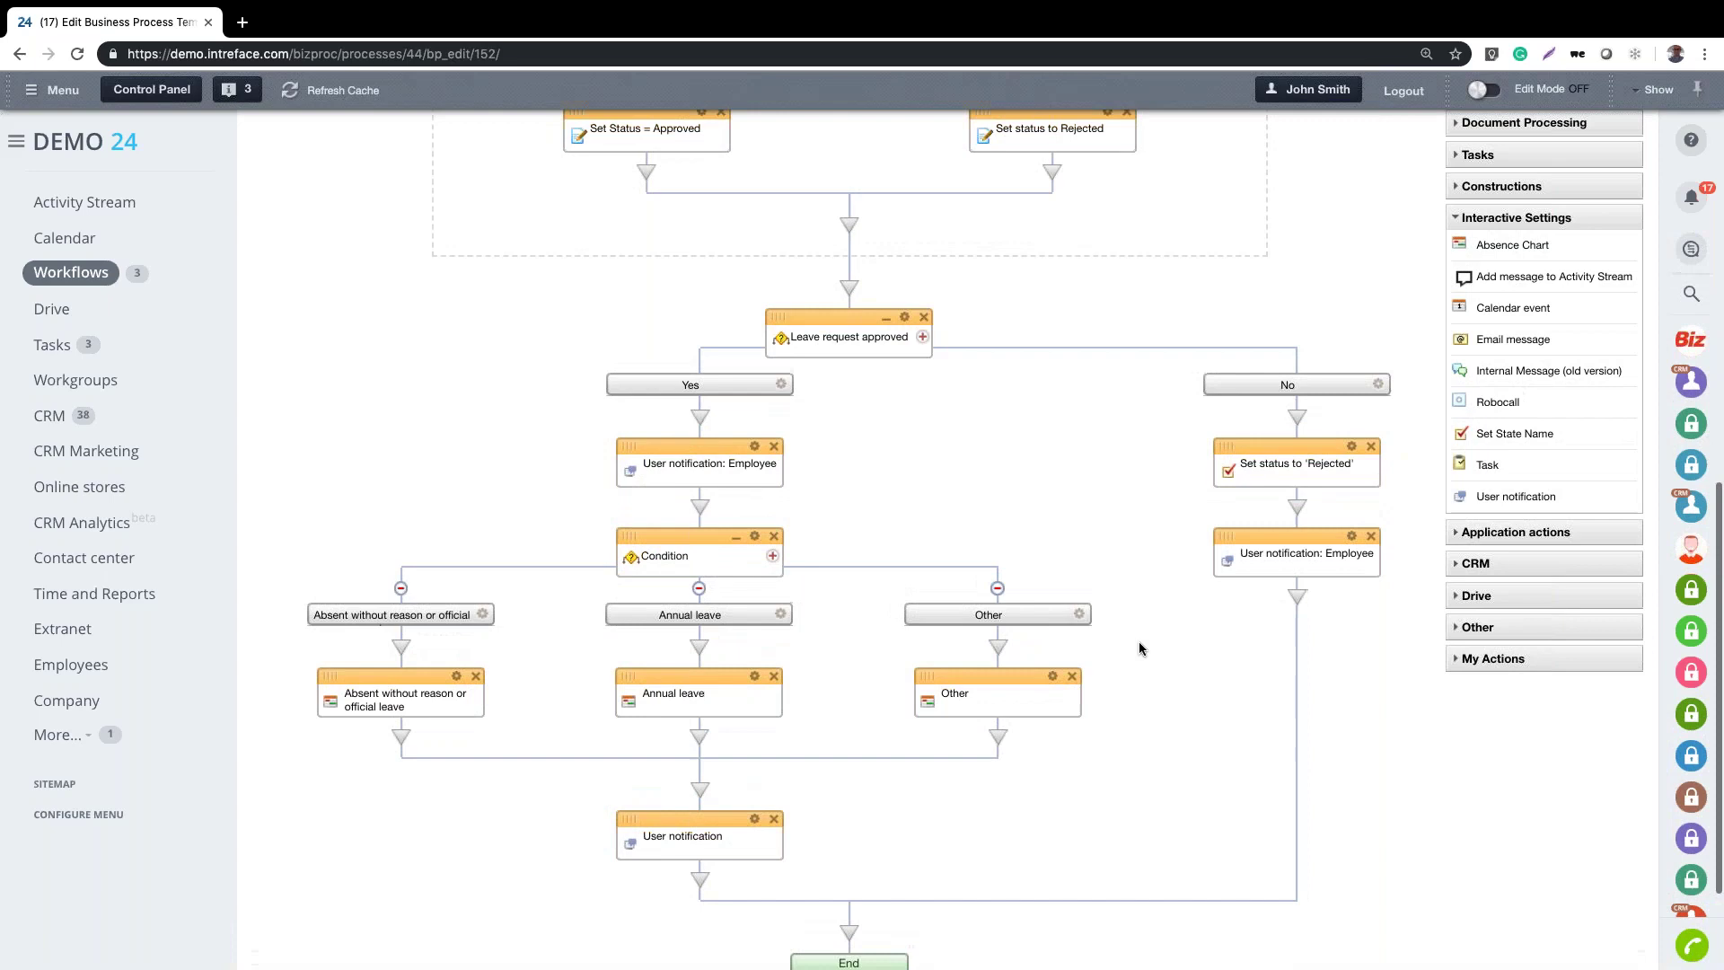
scroll(1140, 648, "up", 9)
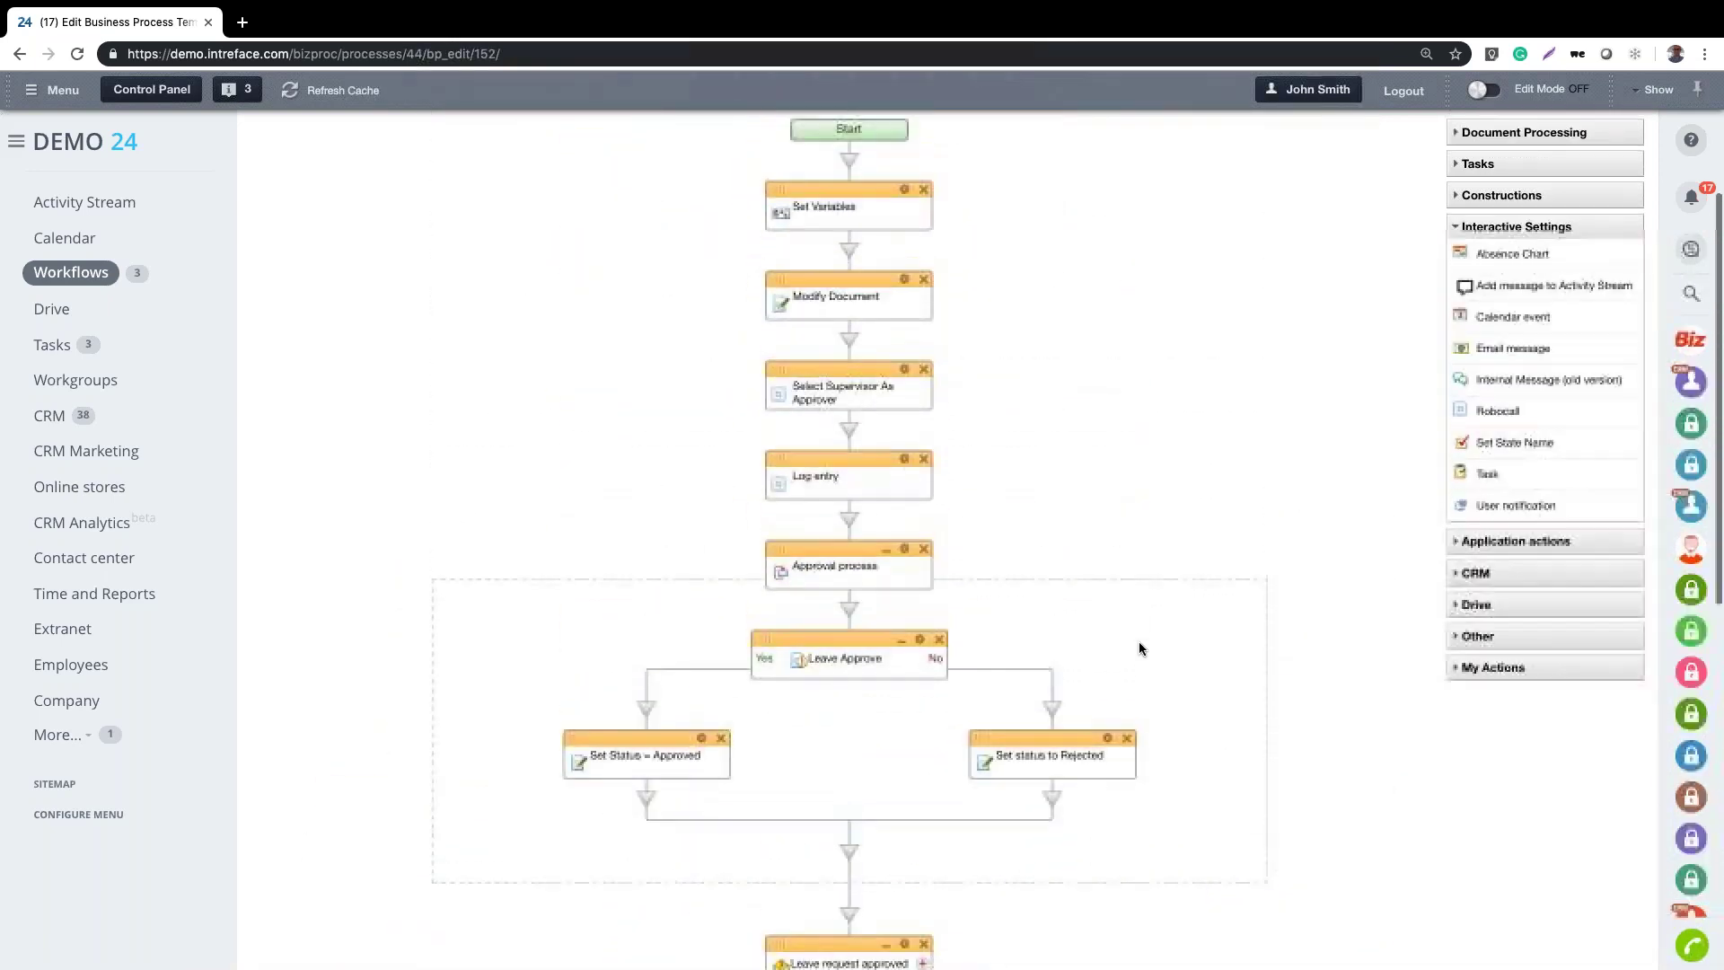
scroll(1139, 642, "down", 10)
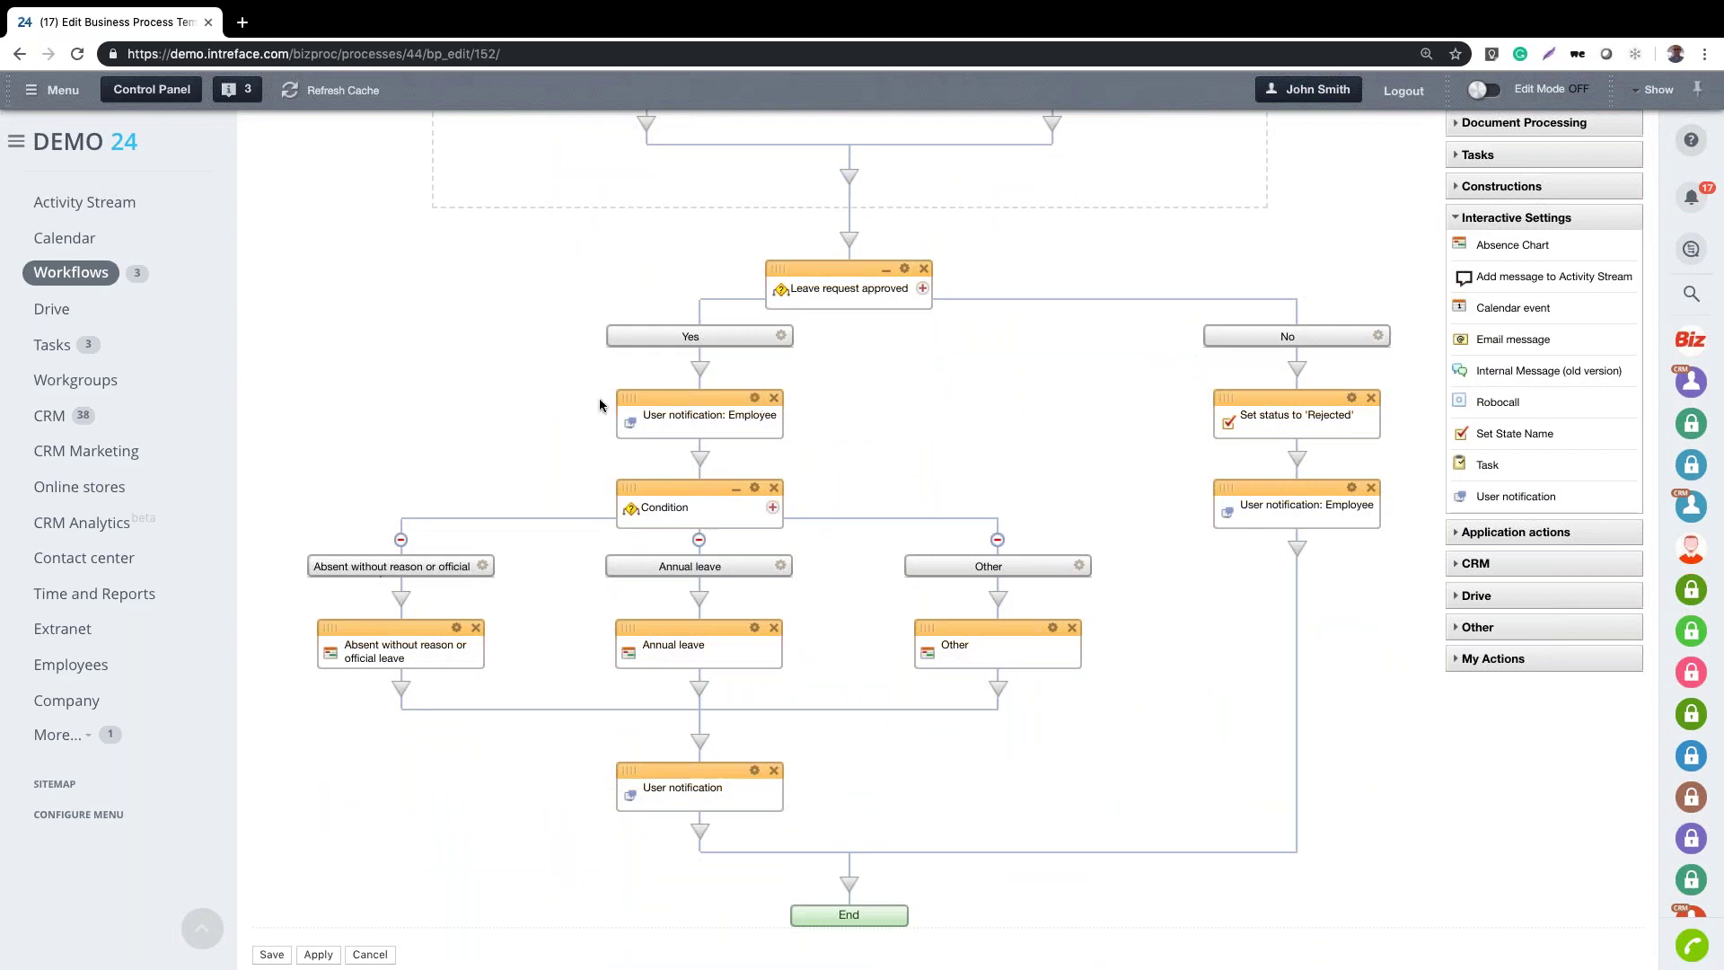
Inspect the Employee notification step unchanged, then add an Email message step below it
left_click(755, 397)
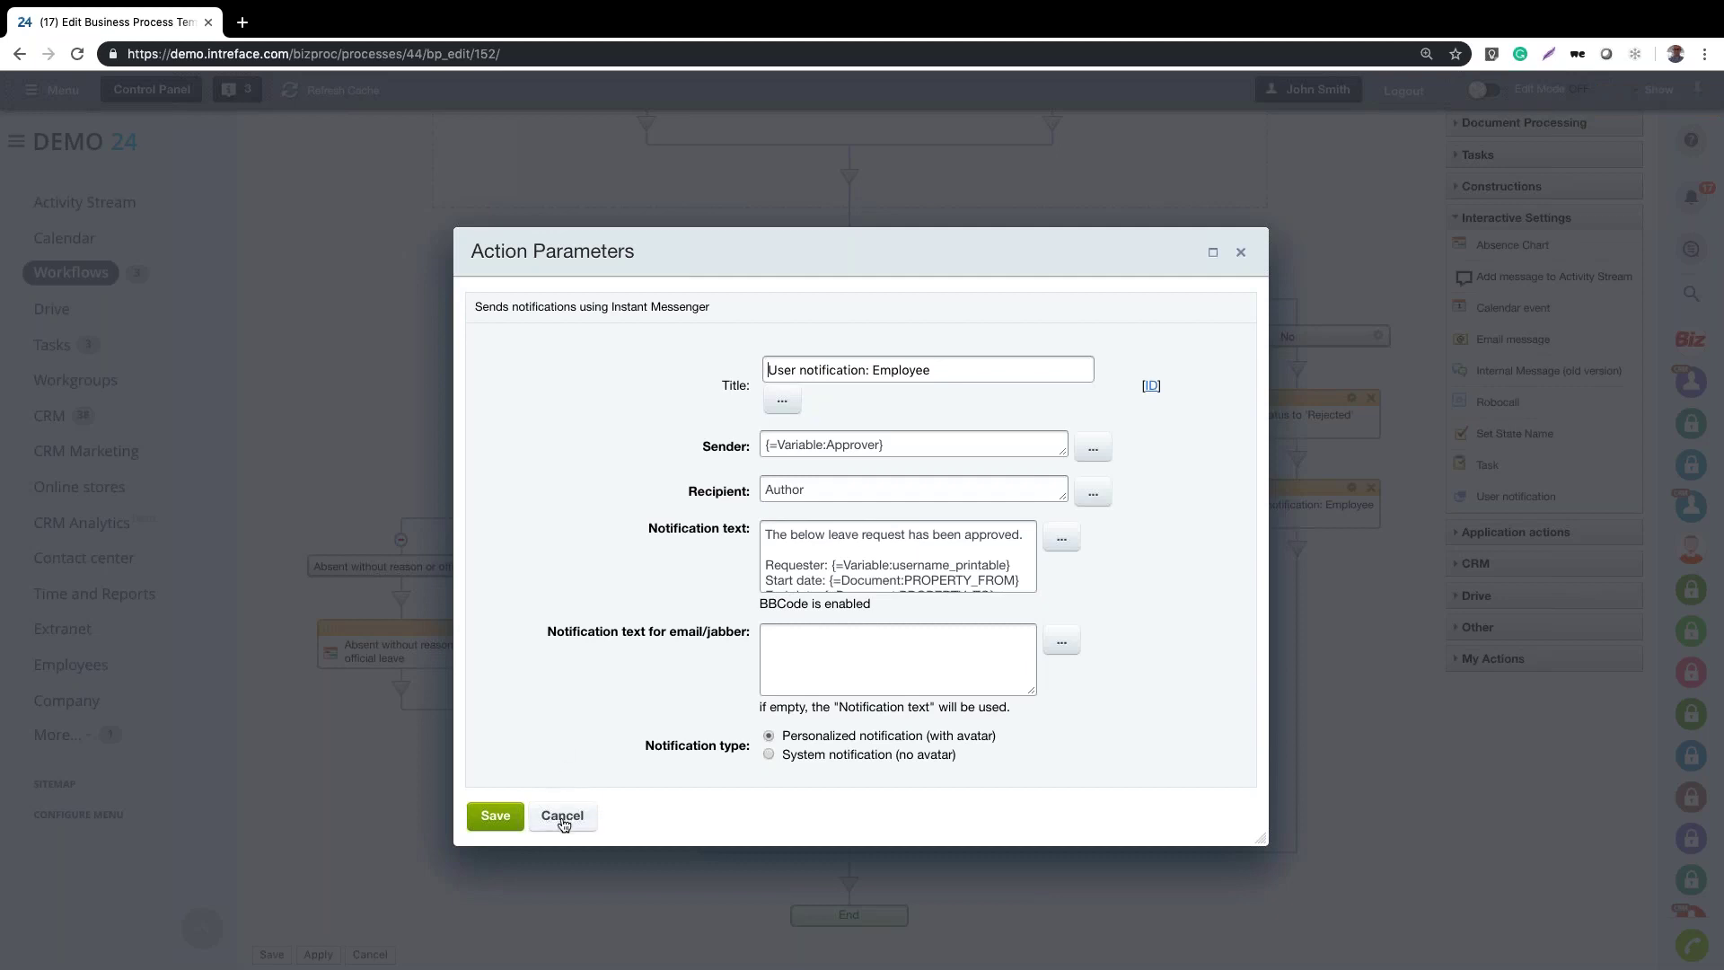
left_click(562, 816)
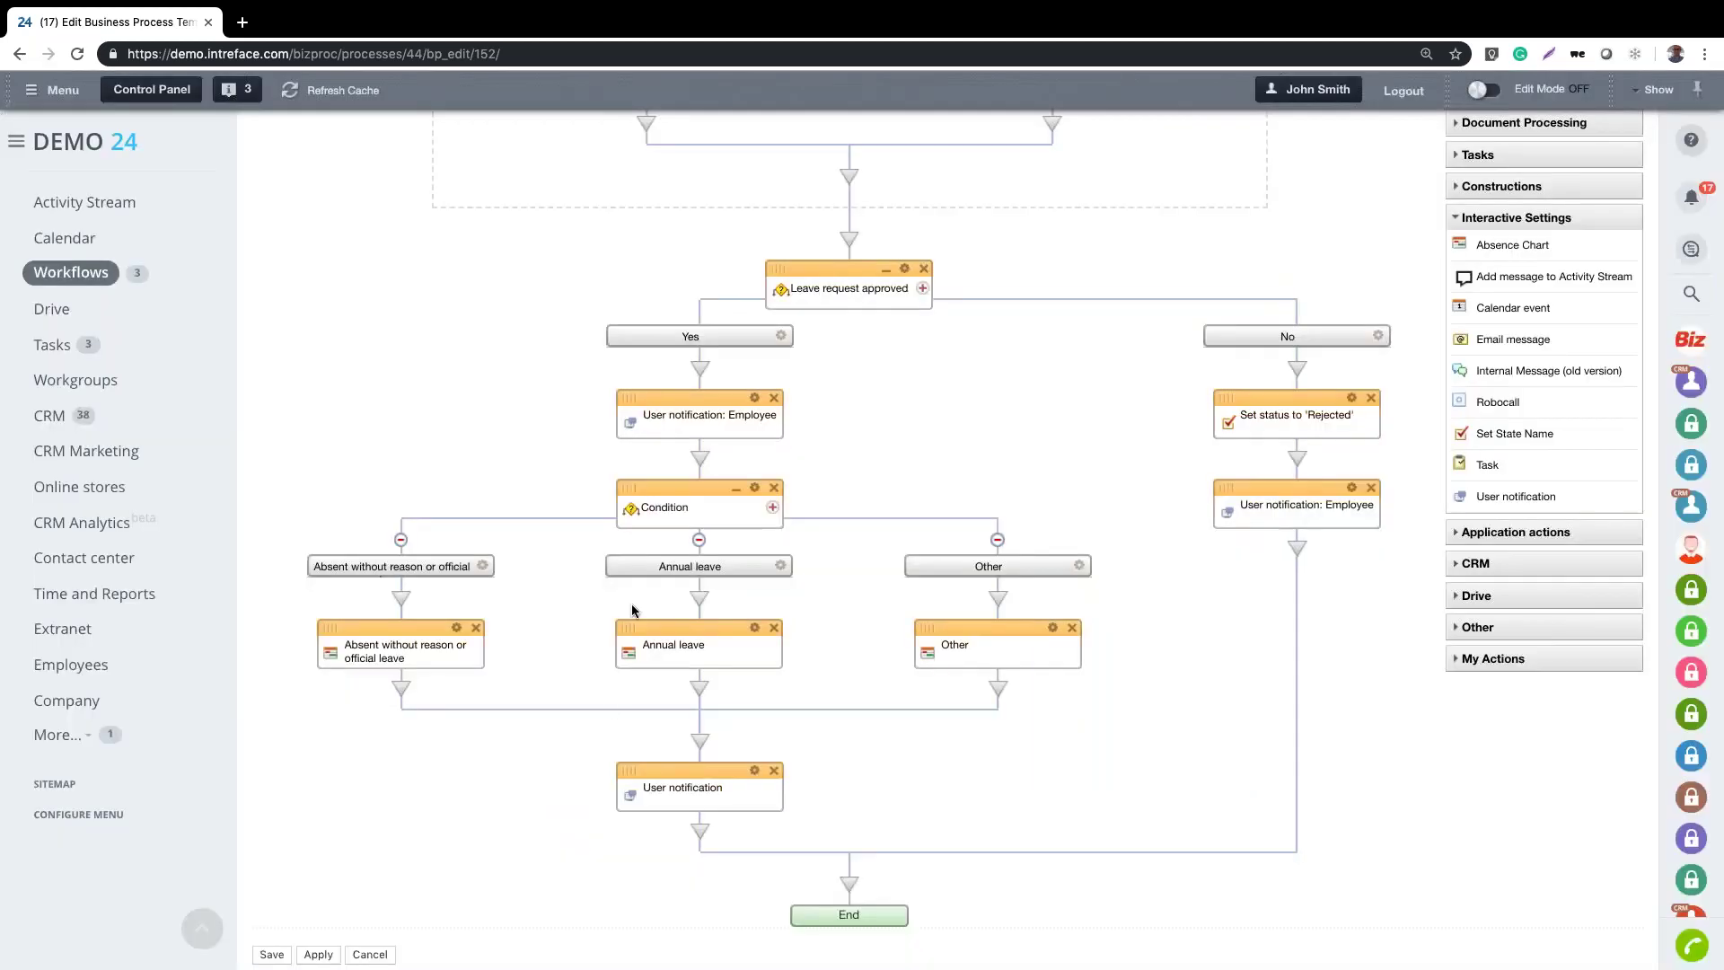
left_click_drag(1480, 342, 700, 458)
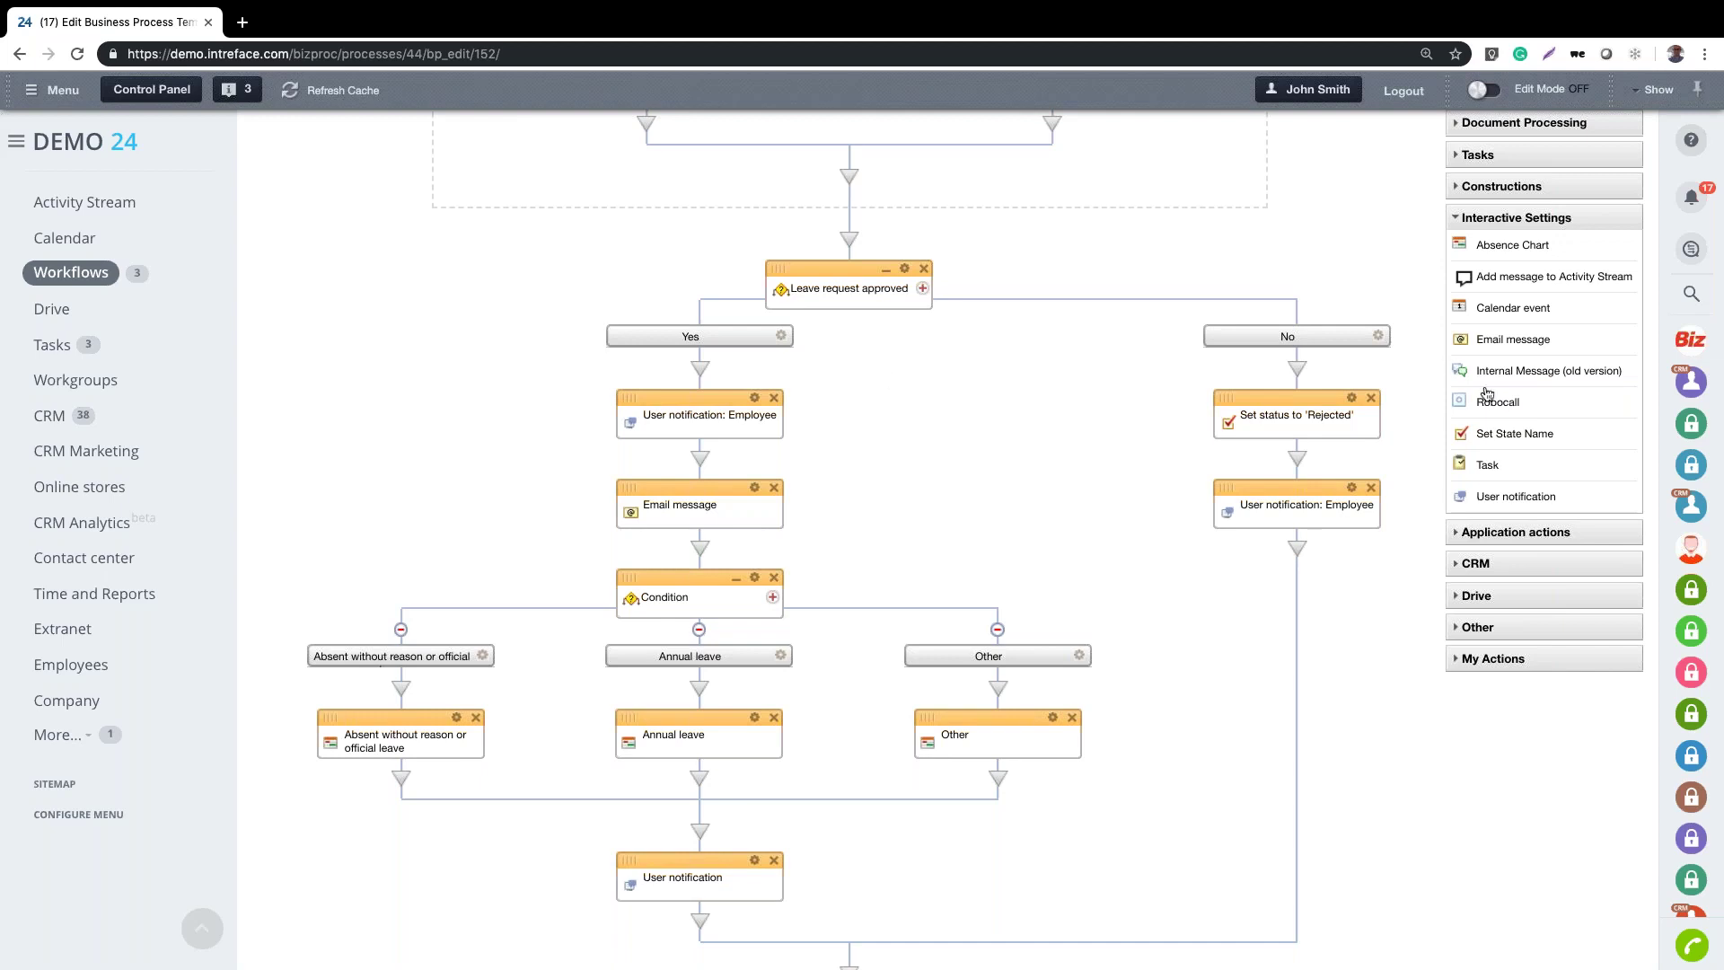
scroll(1487, 395, "up", 3)
scroll(1590, 352, "down", 5)
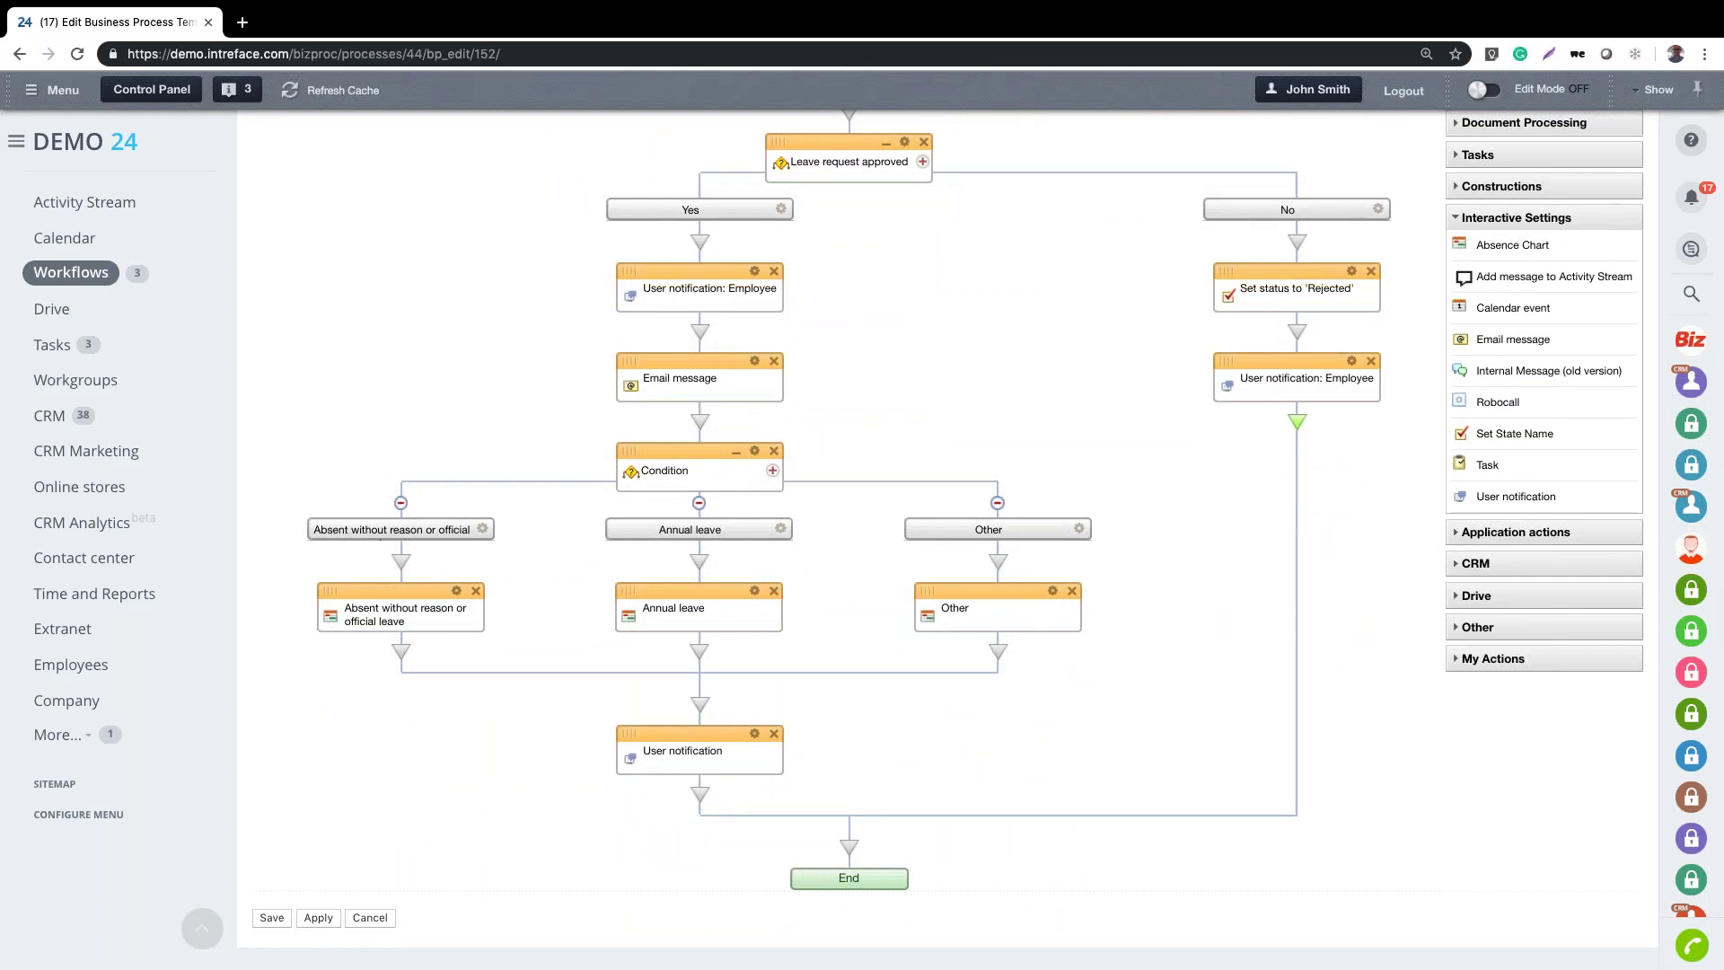
scroll(528, 533, "up", 5)
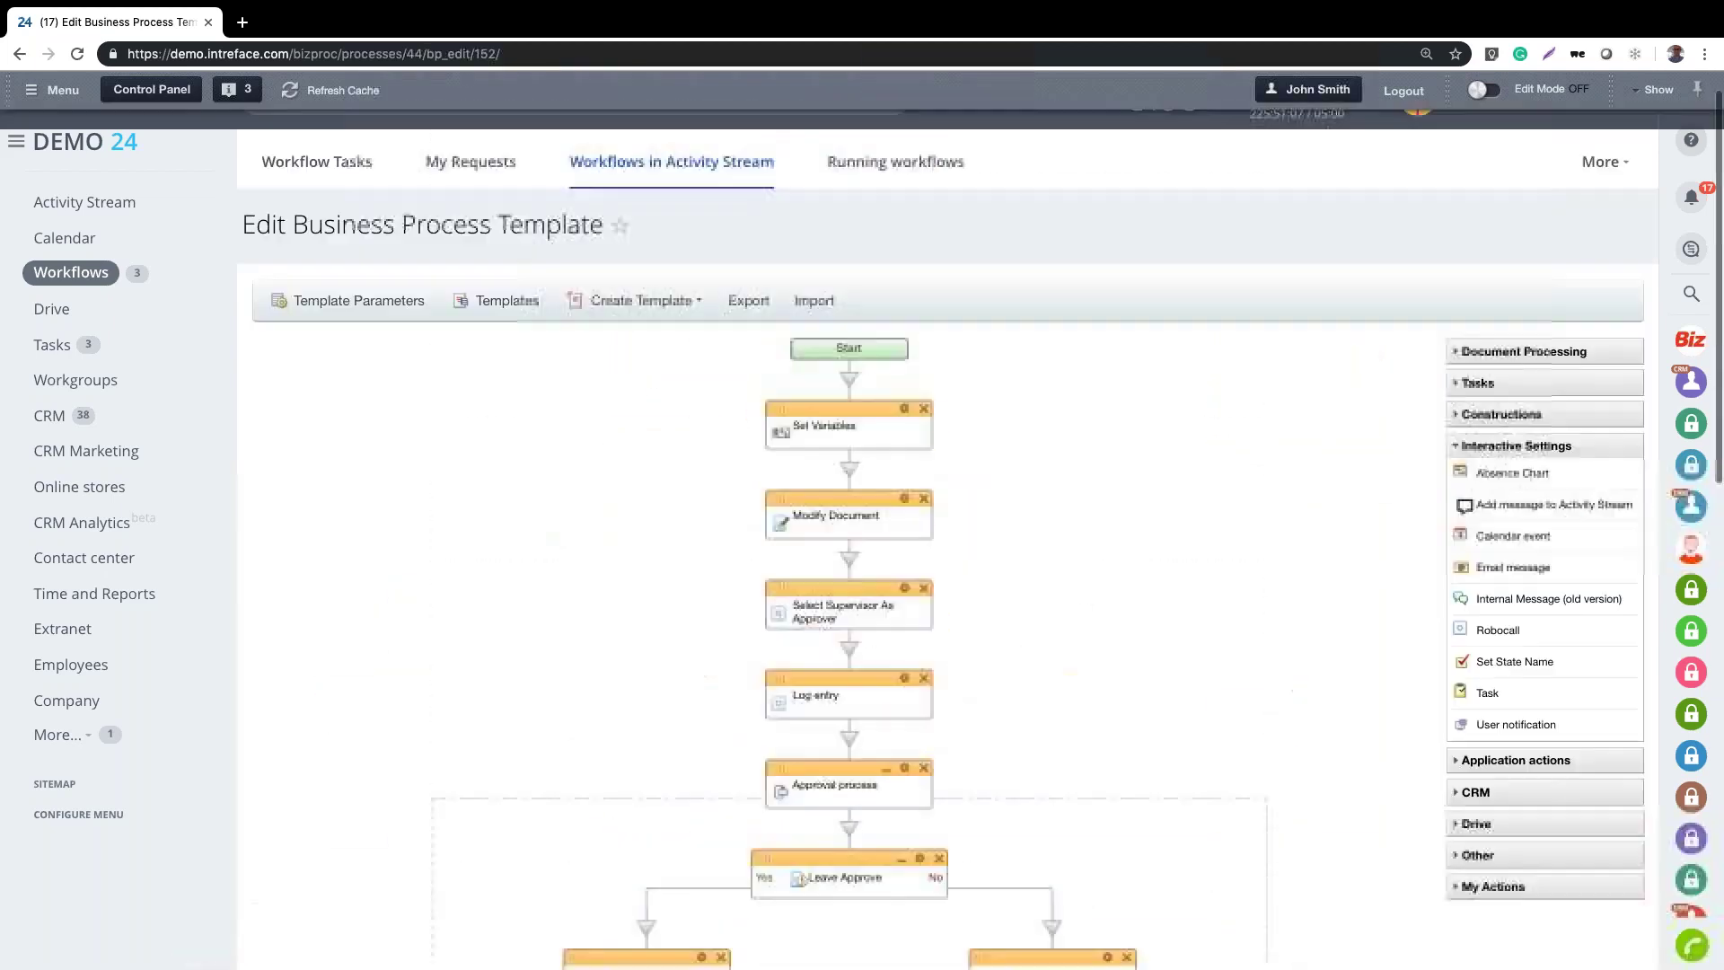
Start a new New Starter Onboarding workflow post from the Activity Stream
left_click(1008, 318)
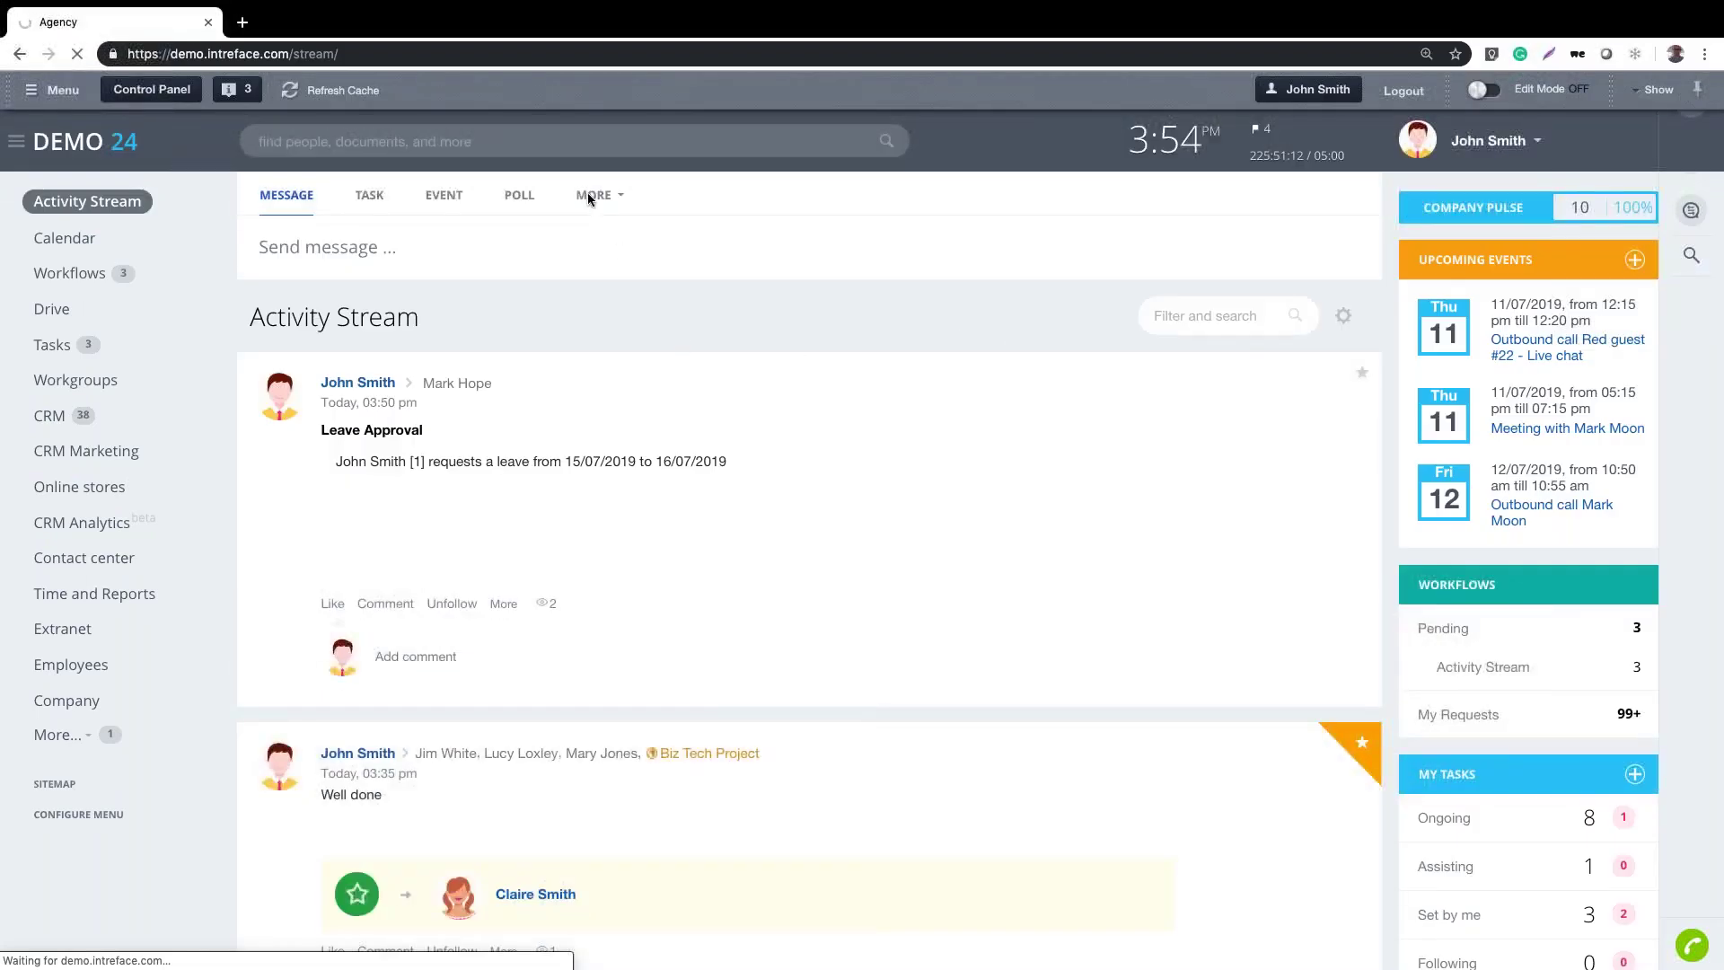
left_click(592, 195)
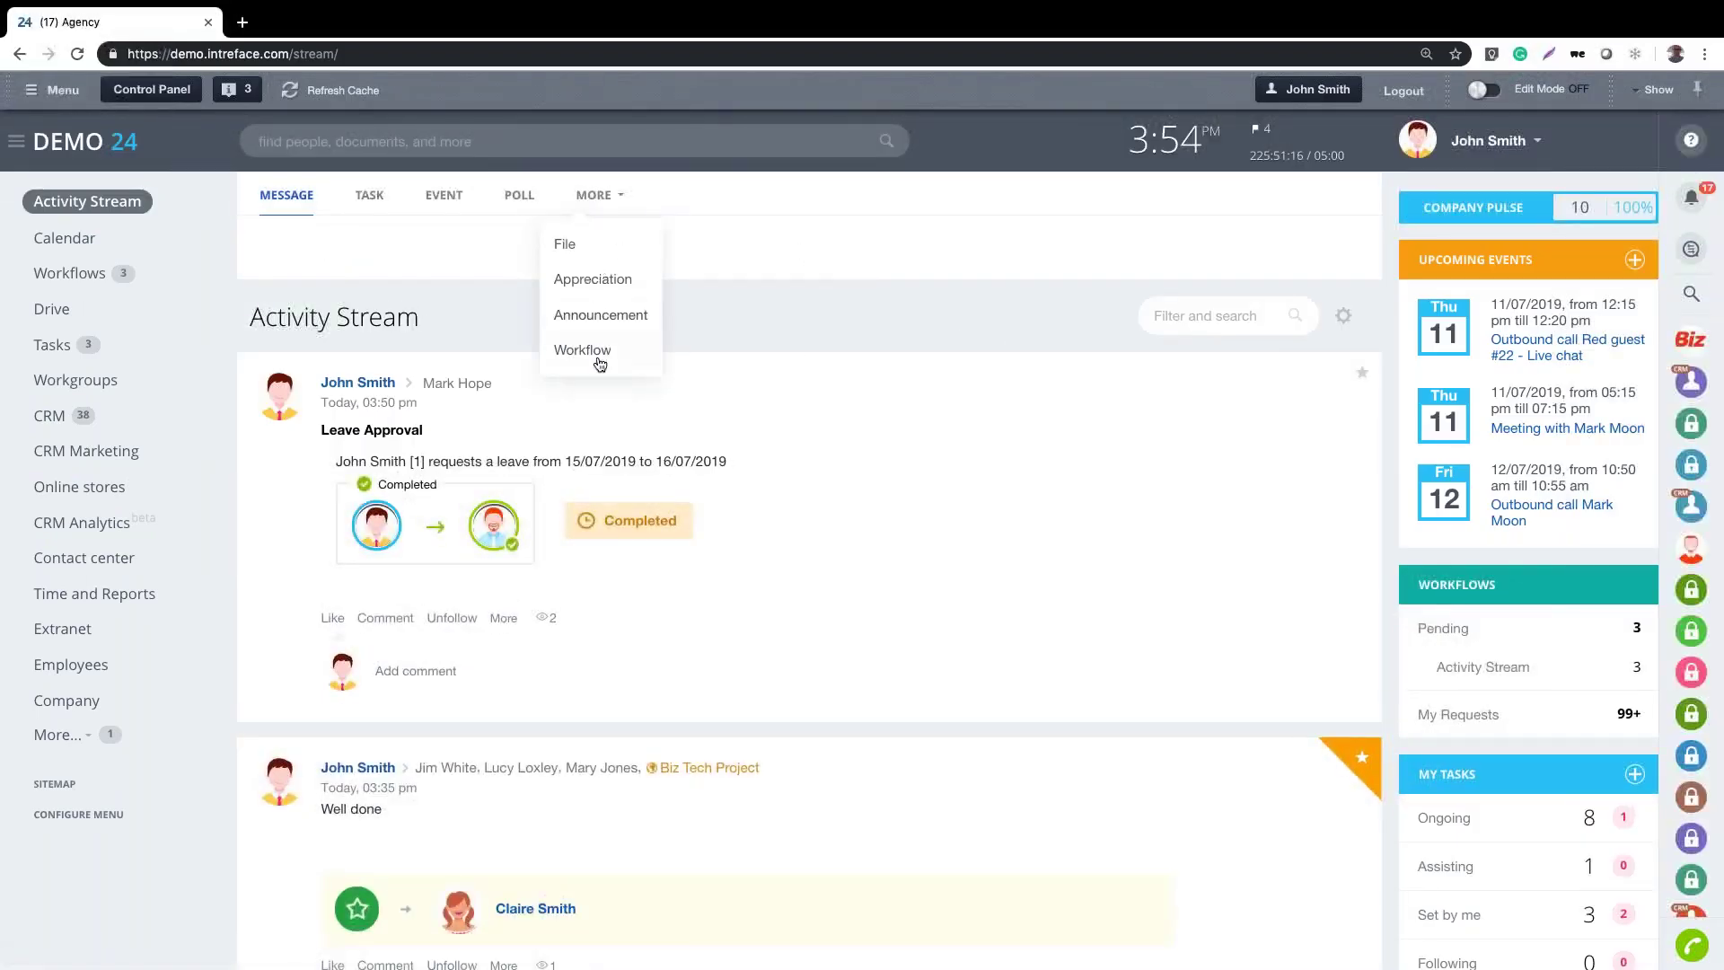
left_click(600, 352)
left_click(636, 329)
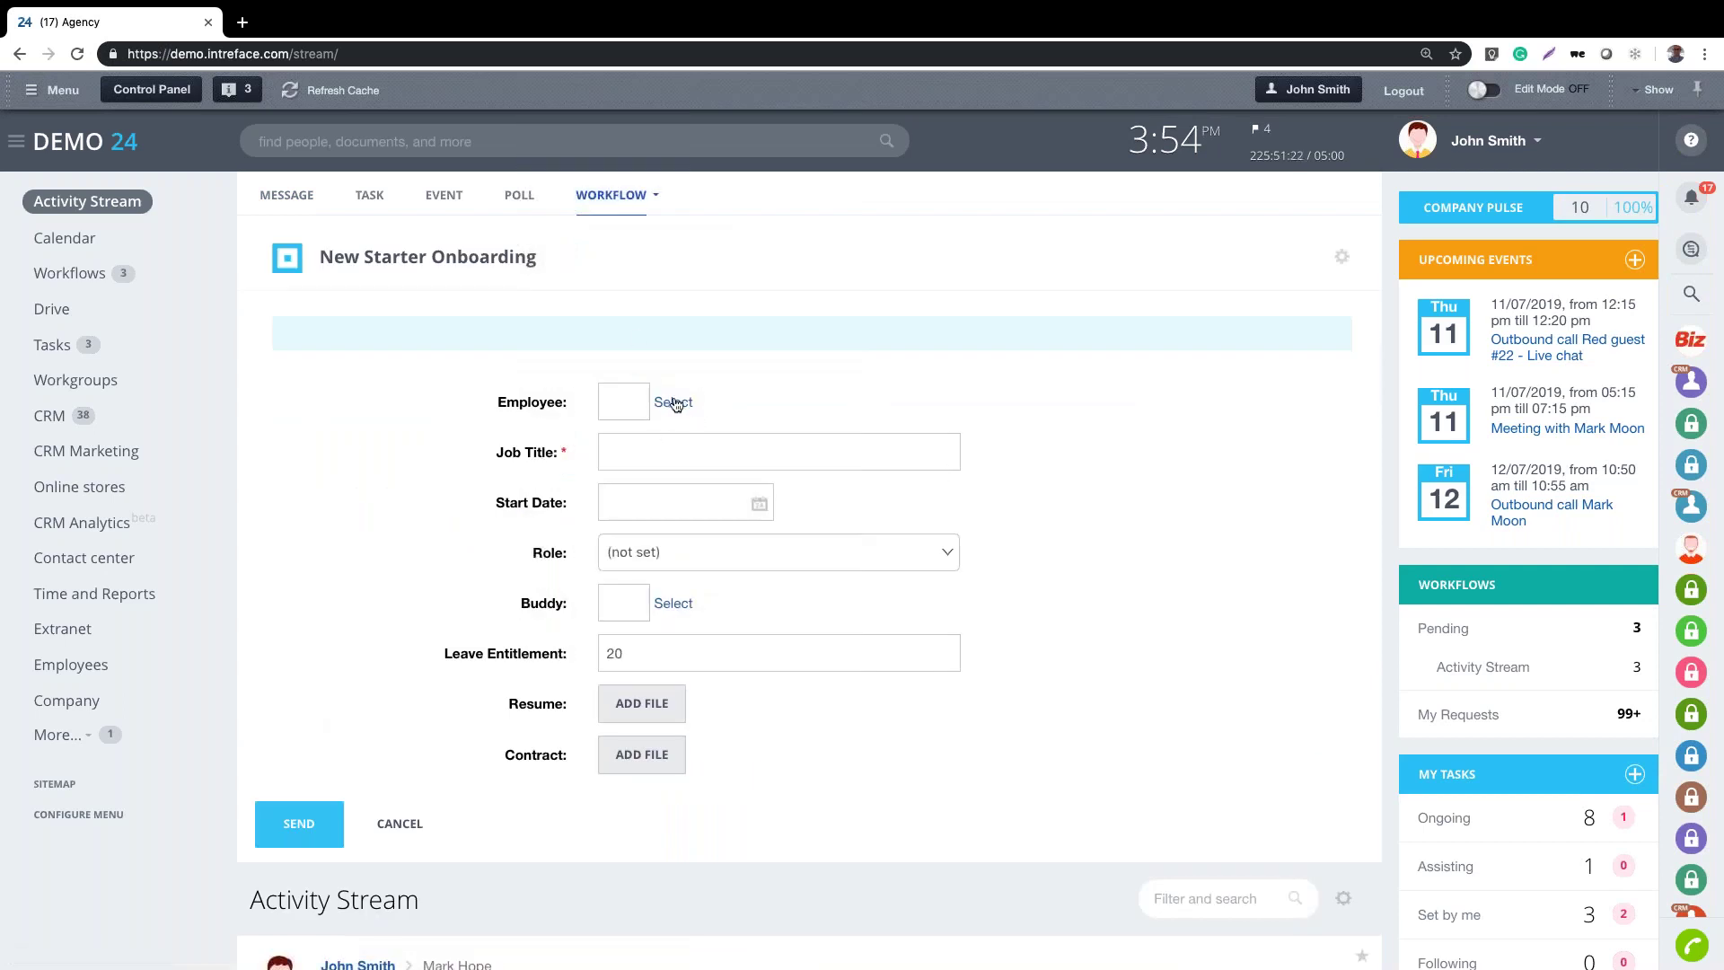
Choose the new starter as employee, enter job title PR and start date 15/07/2019
left_click(675, 404)
left_click(700, 532)
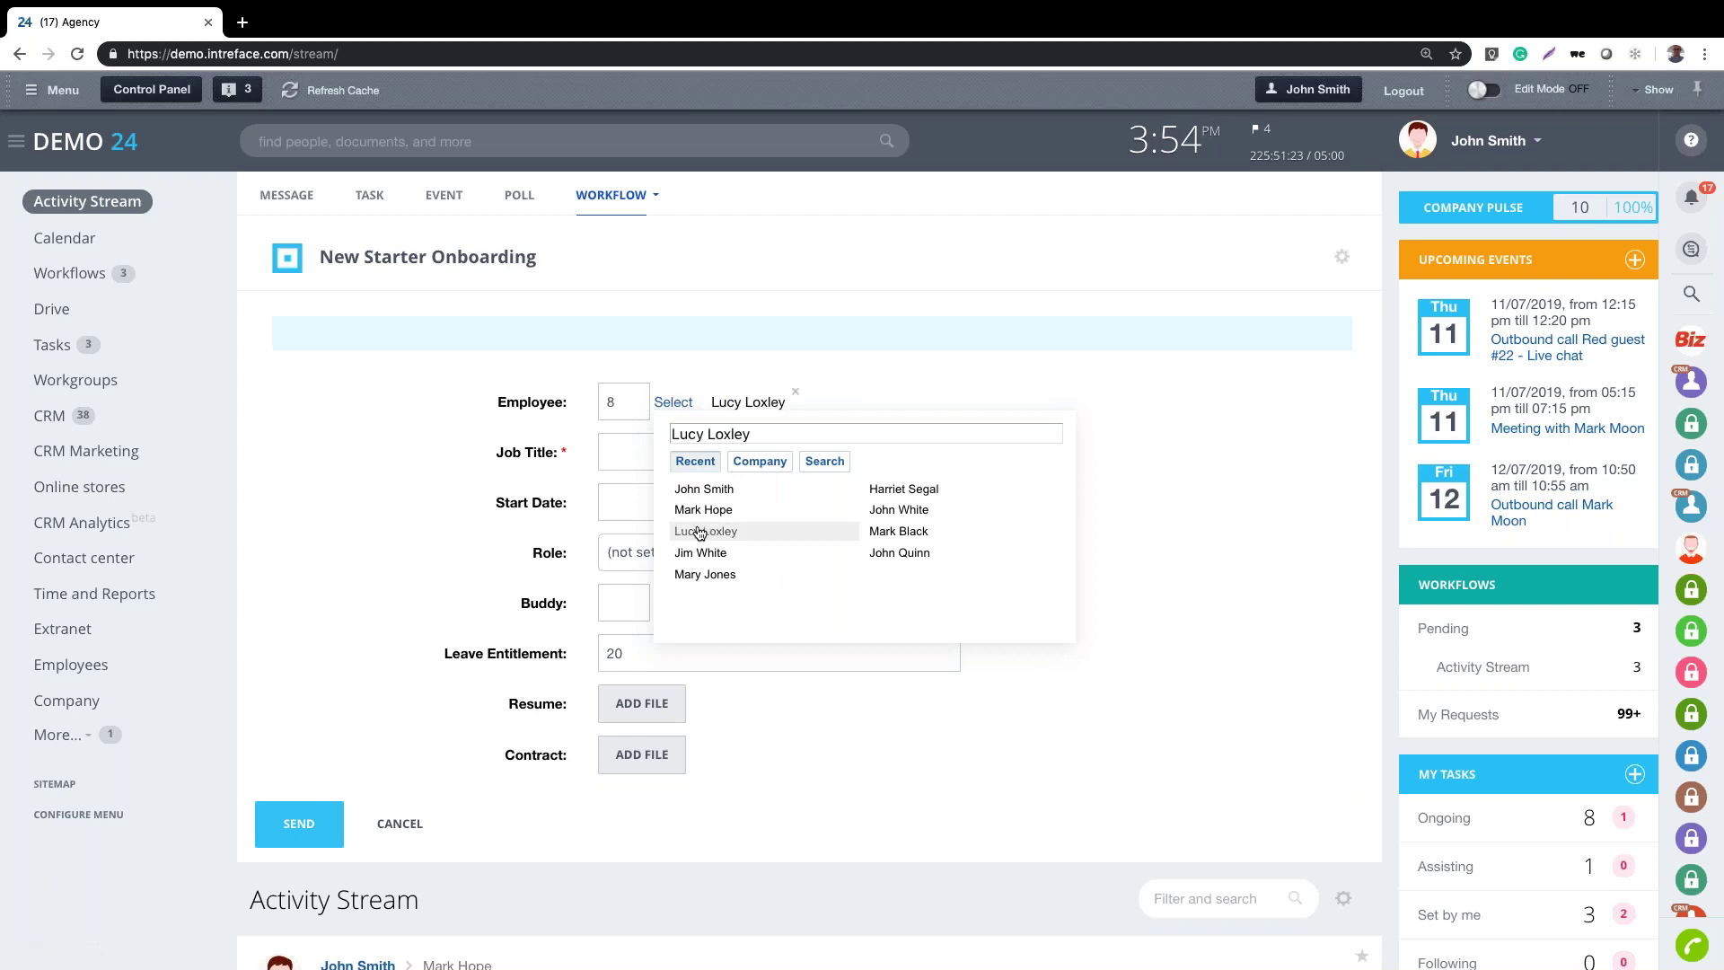
left_click(620, 449)
type("PR")
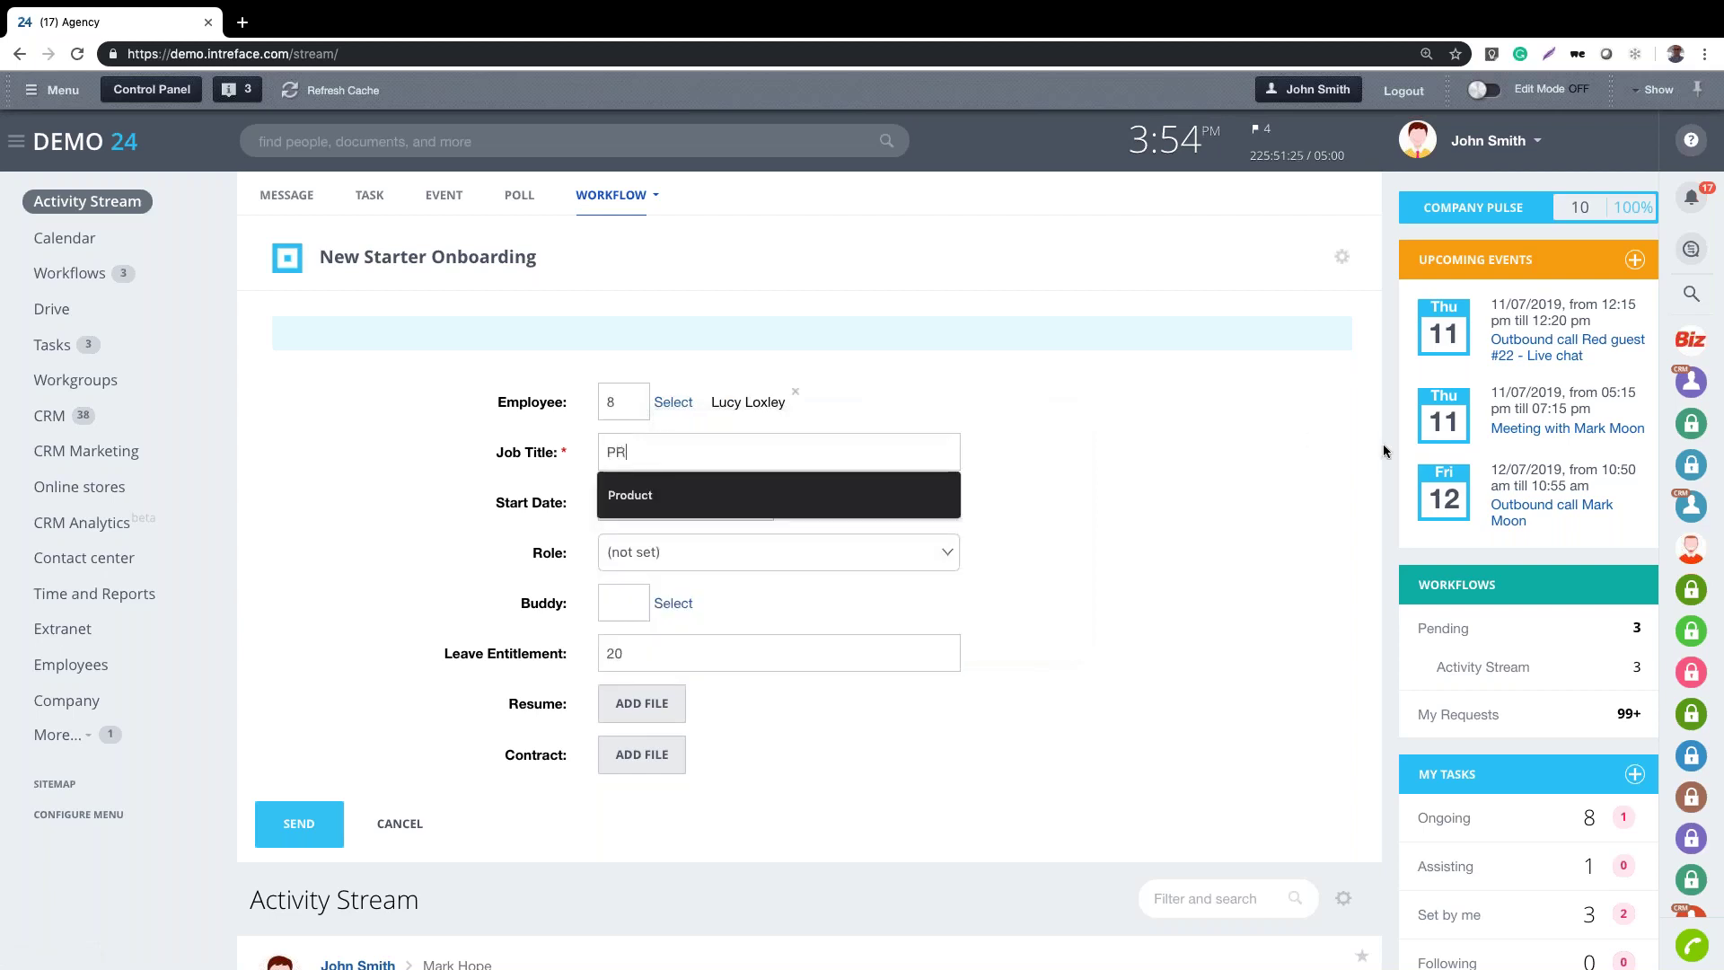
left_click(1383, 451)
left_click(760, 505)
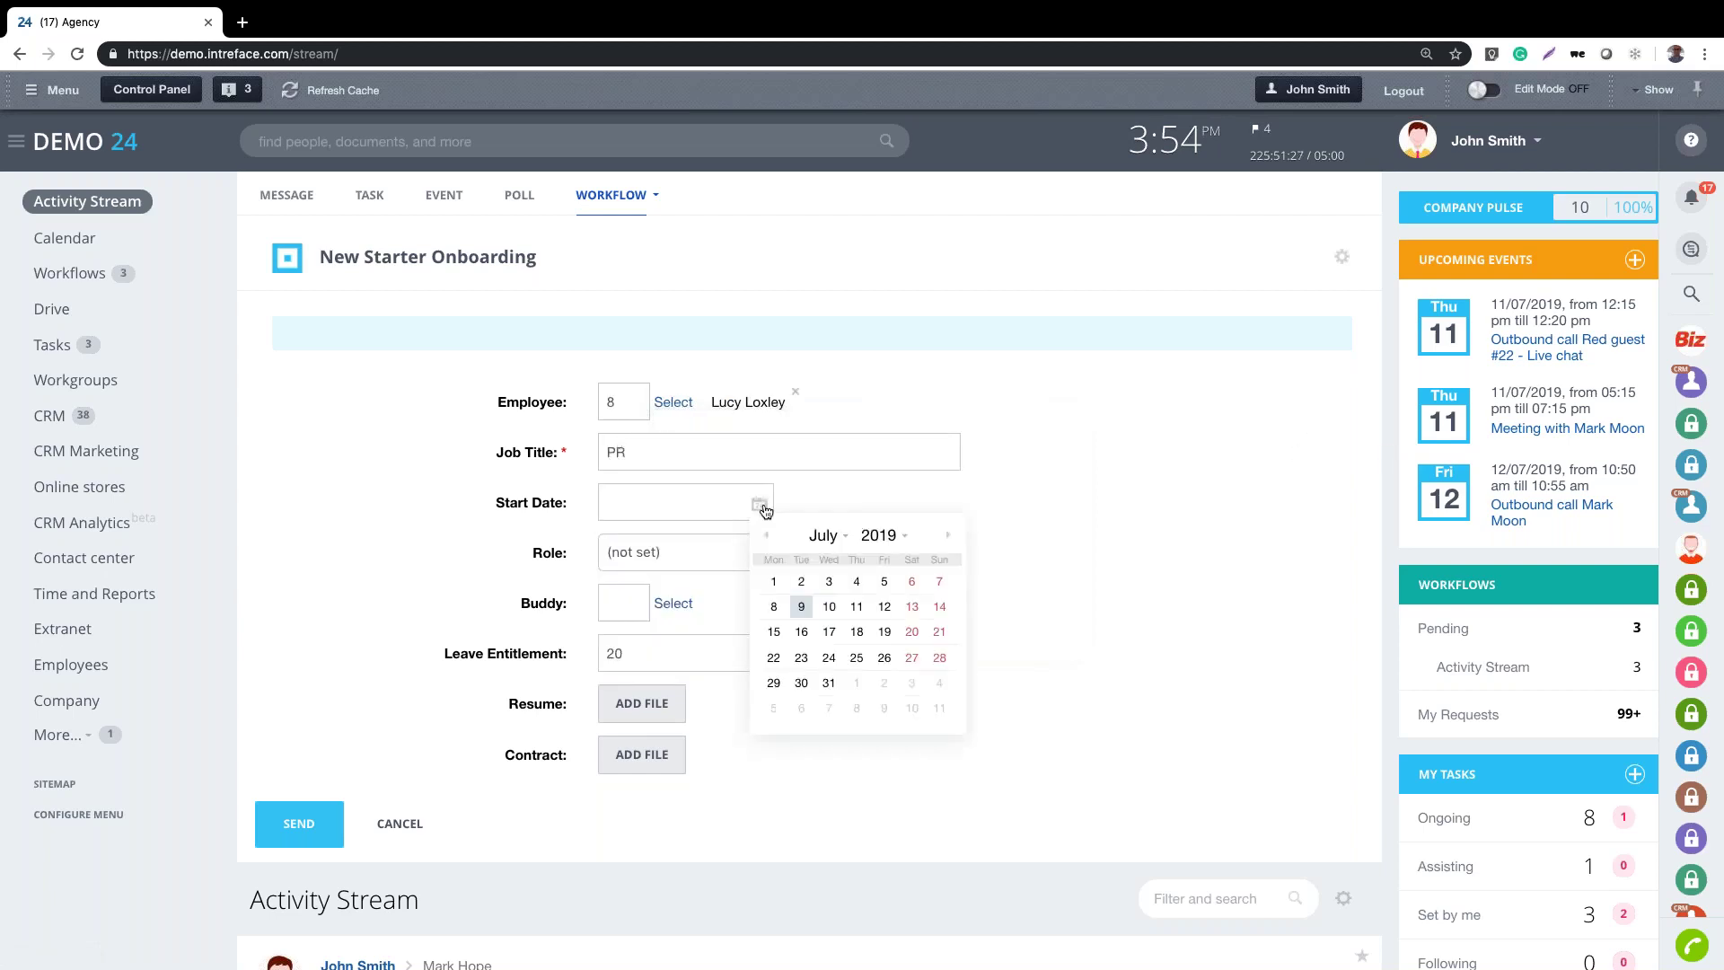
left_click(774, 631)
Set the role to Manager, choose a colleague as buddy, and submit the onboarding form
left_click(656, 550)
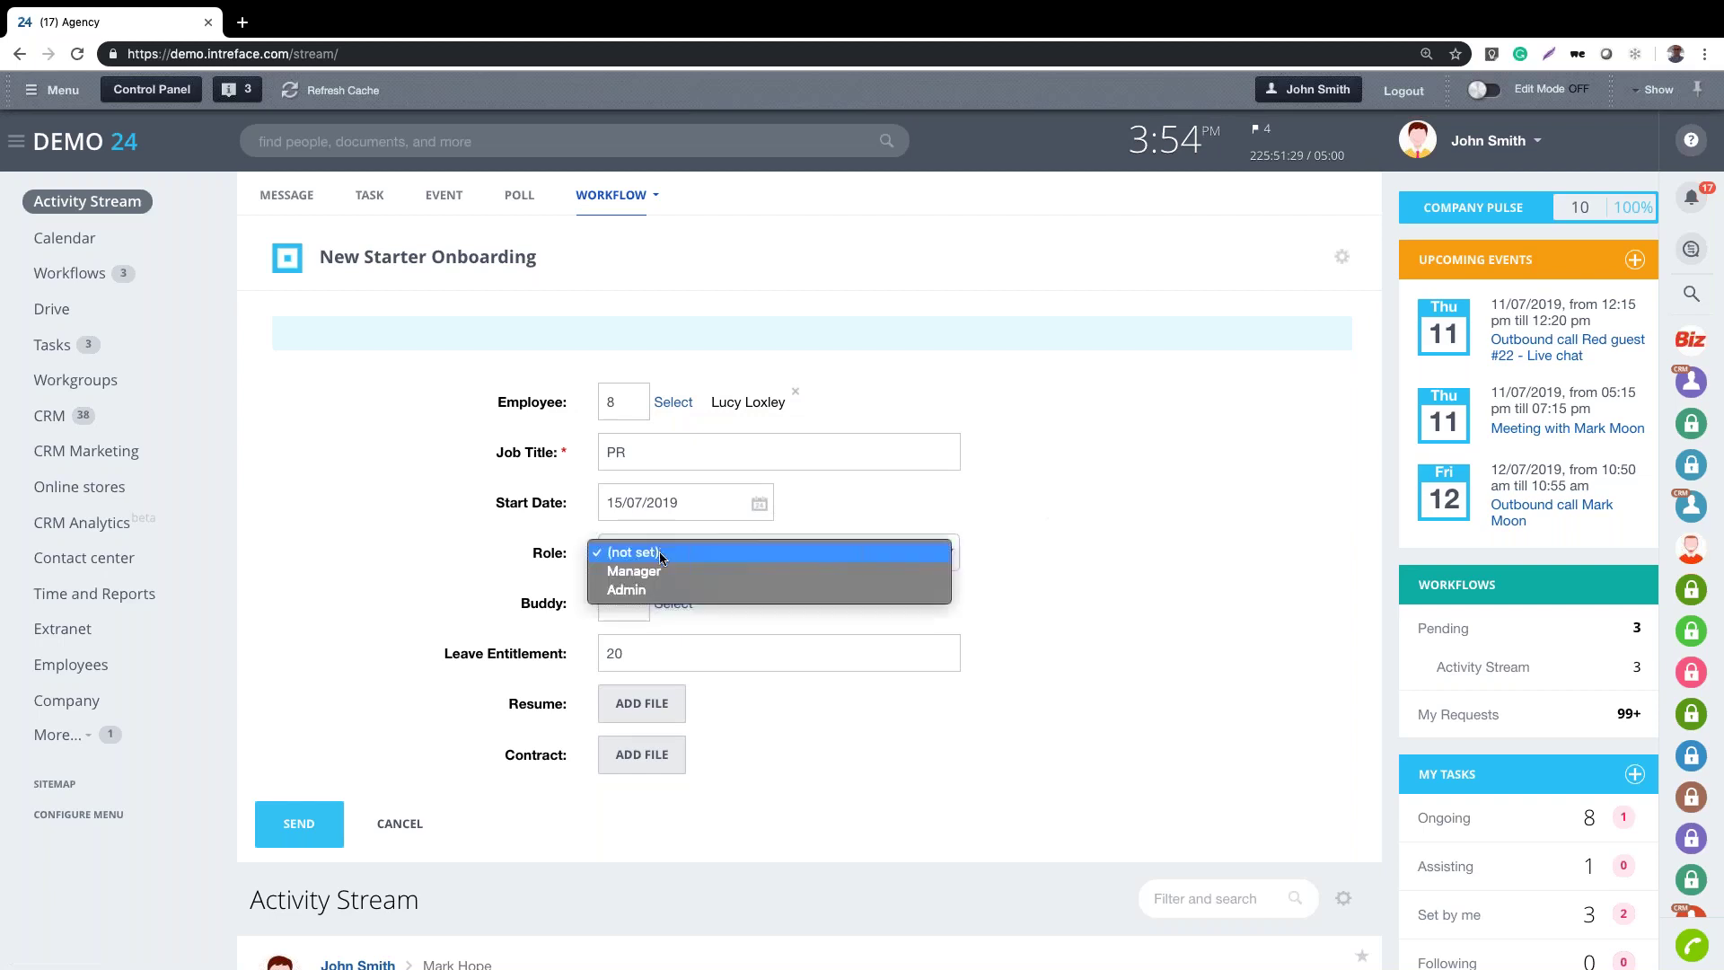
left_click(657, 573)
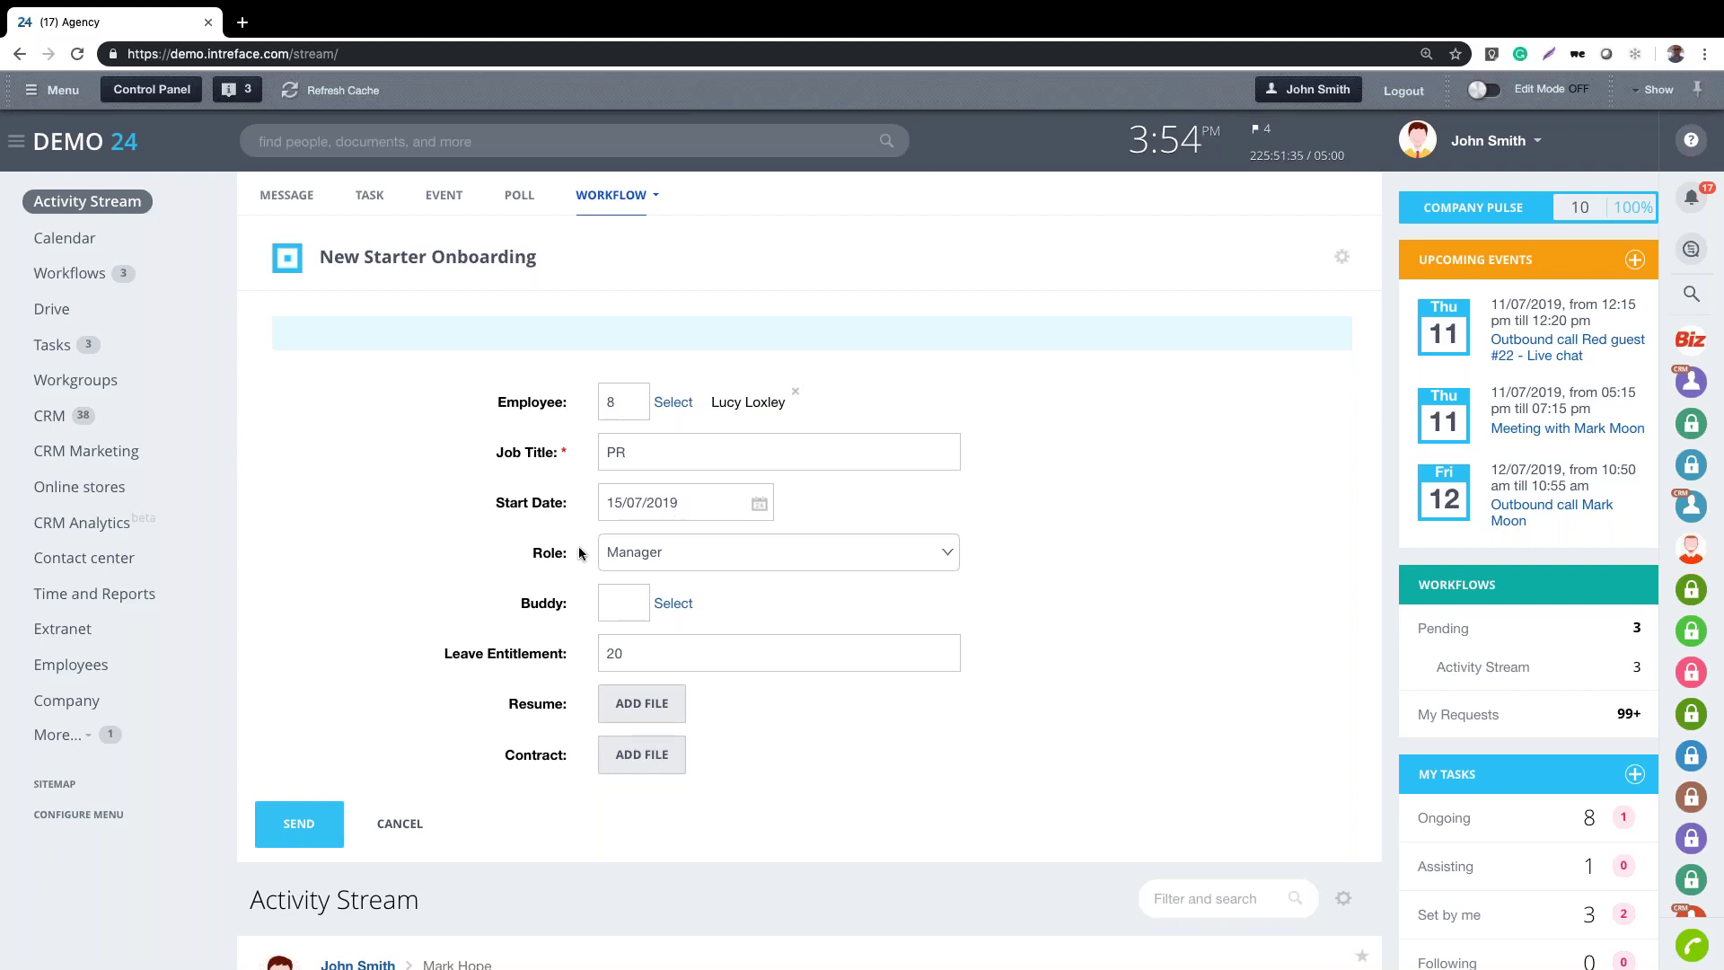
left_click(697, 554)
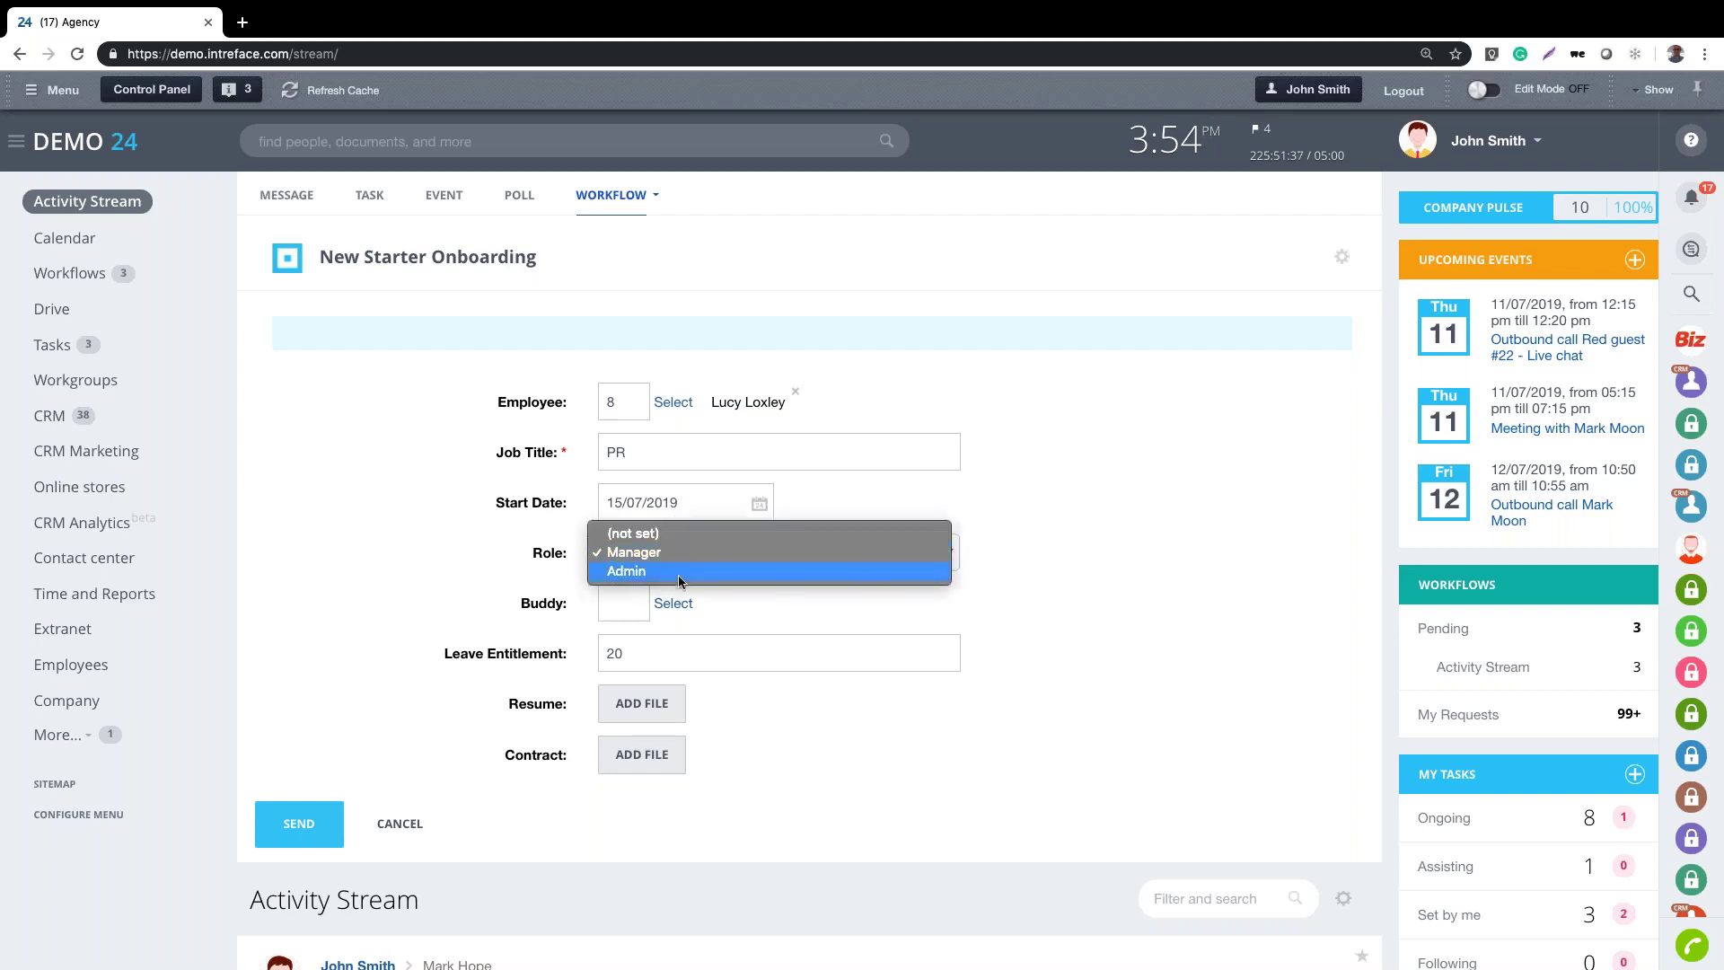
left_click(676, 554)
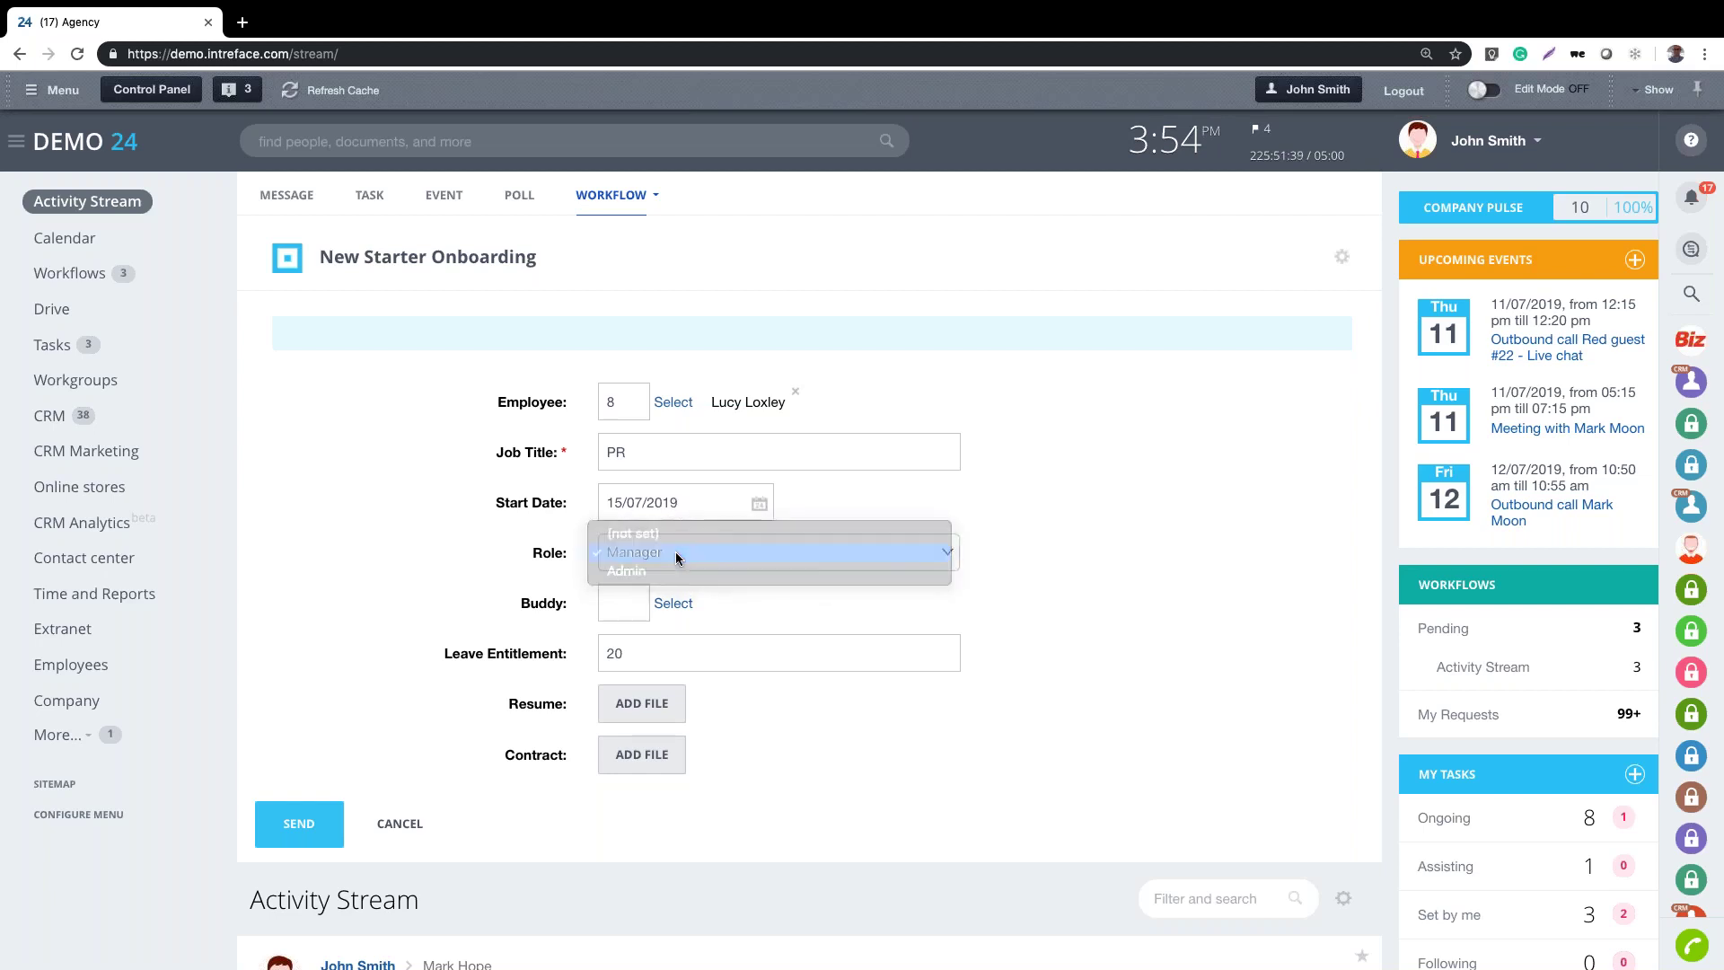
left_click(677, 609)
left_click(694, 713)
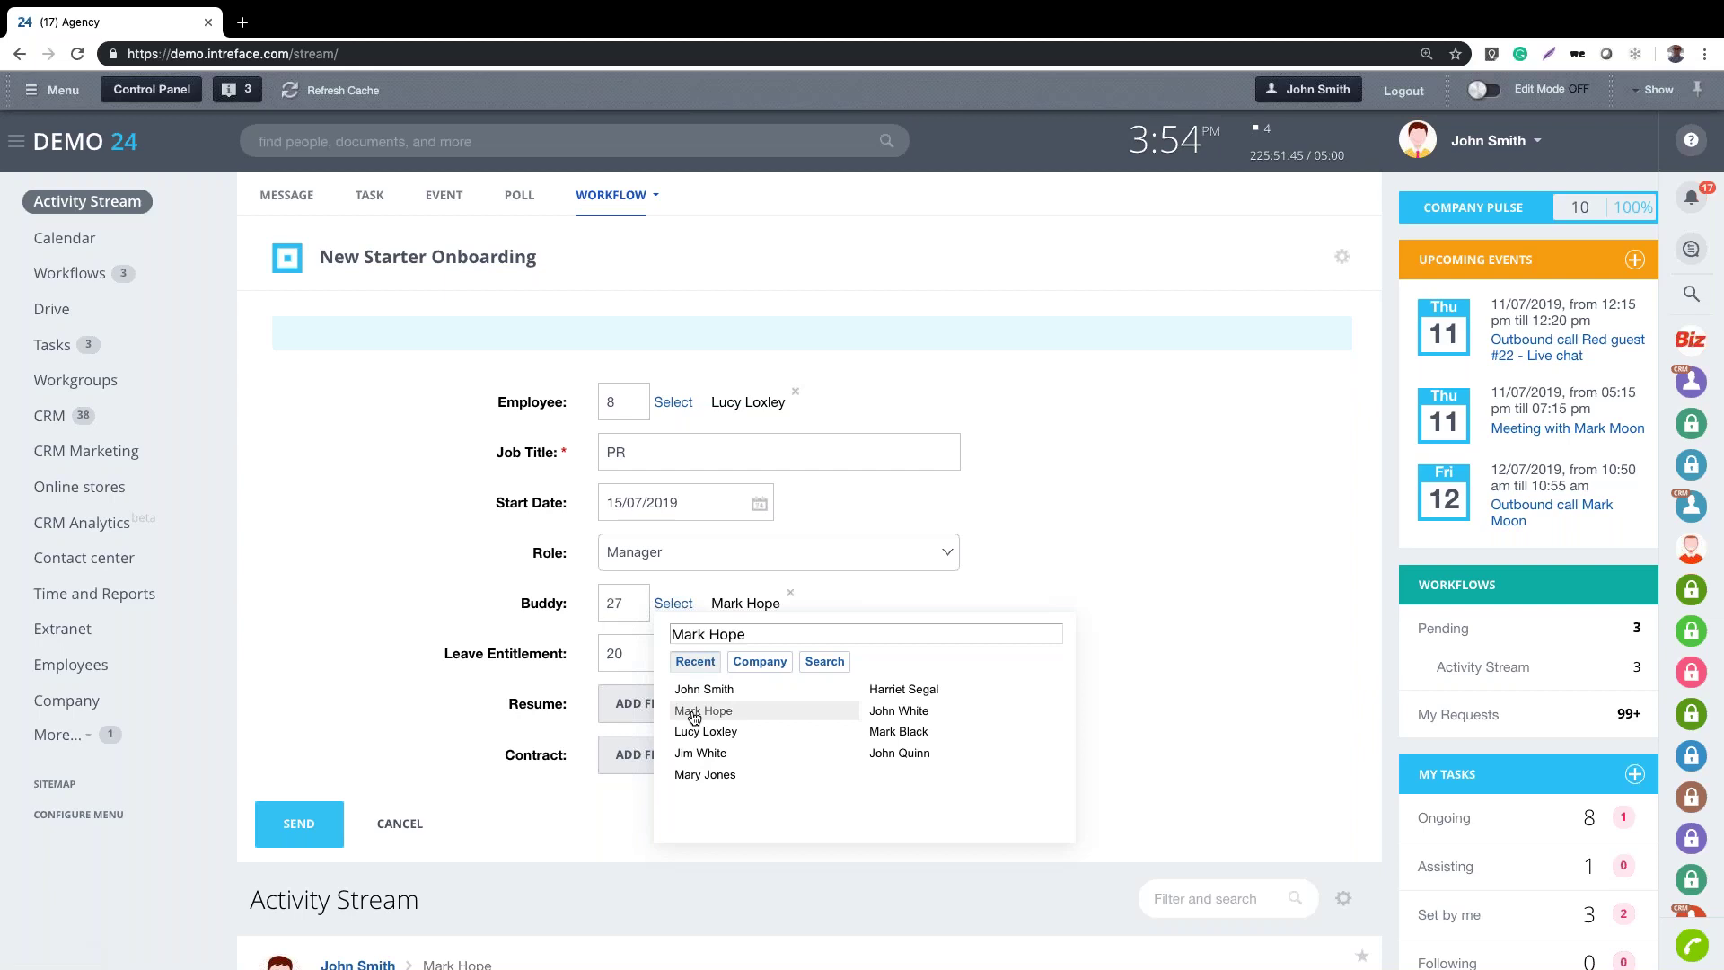
left_click(473, 573)
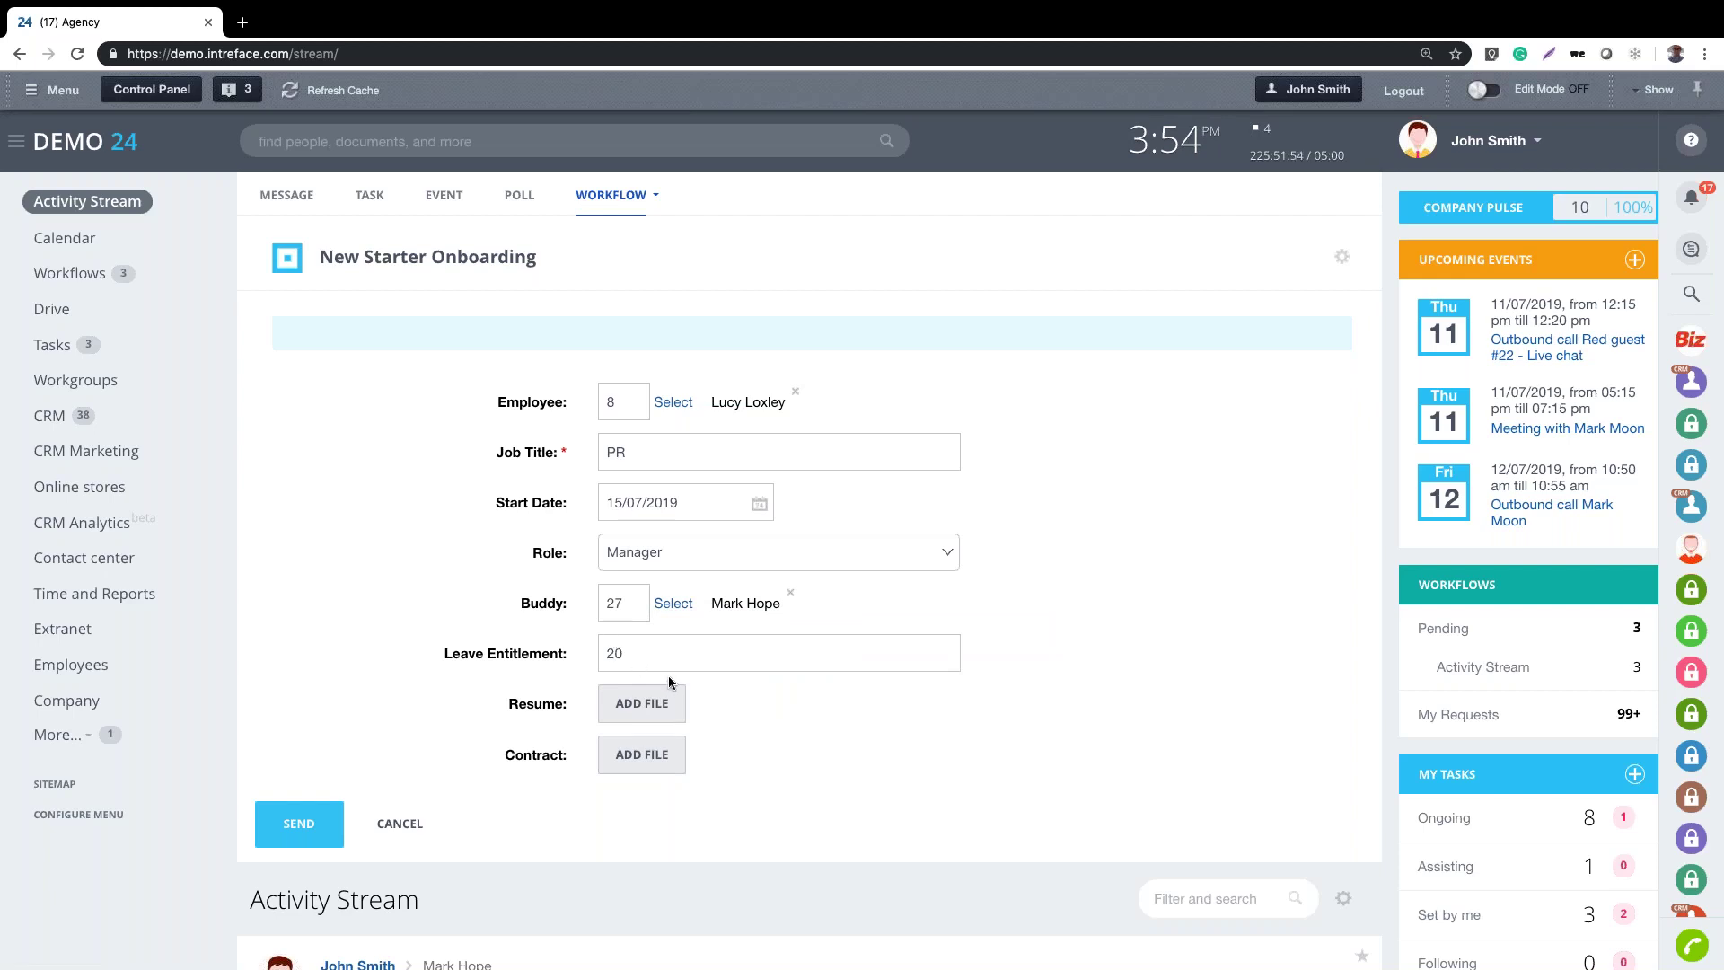
left_click(292, 832)
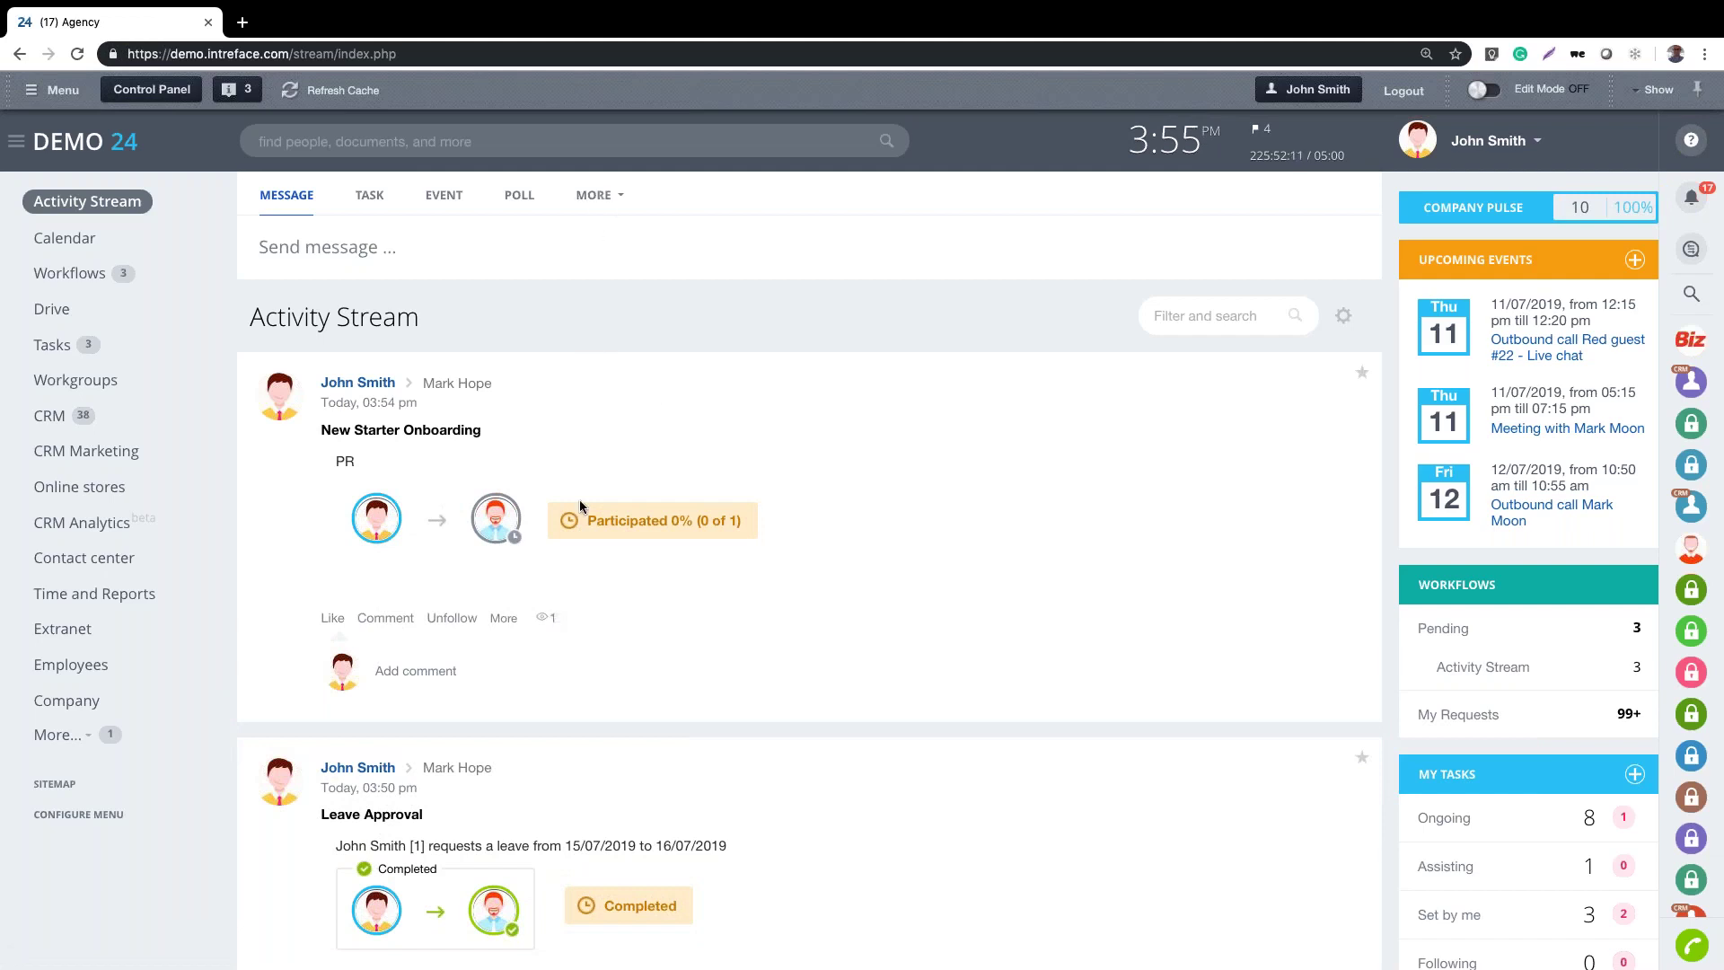
Switch desktops to the buddy's Incognito window showing Workflows > Assignments
key("ctrl+Right")
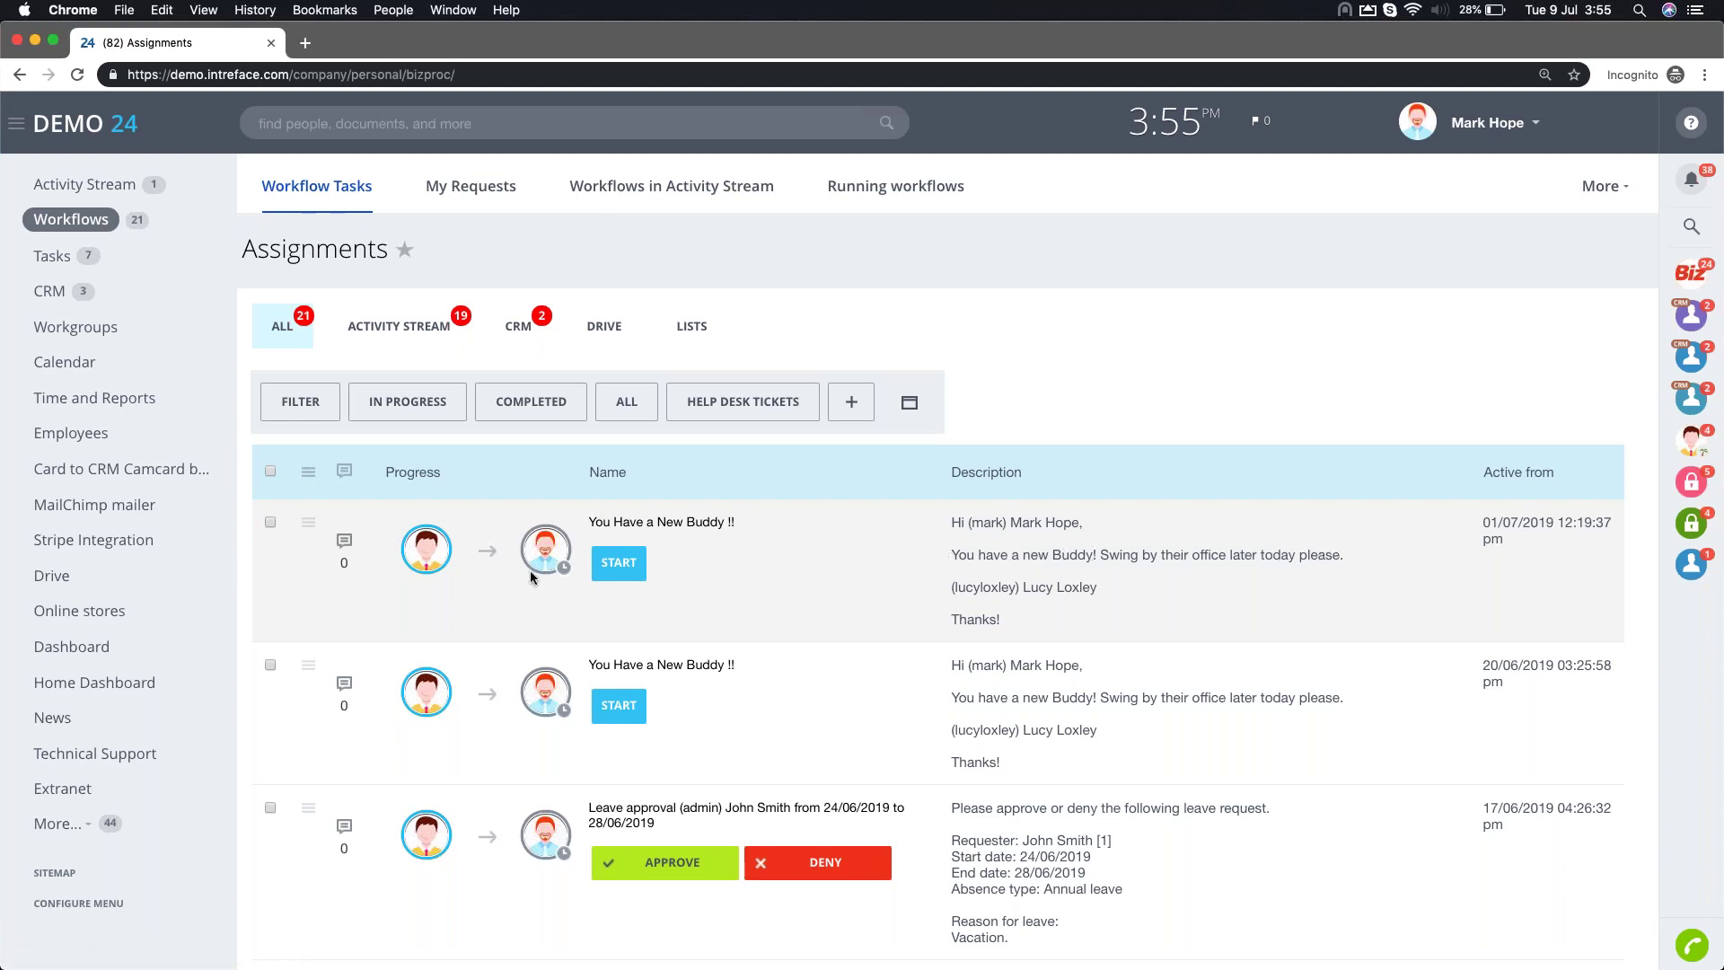
Accept the 'You Have a New Buddy !!' task, then view and close the Book Induction task
left_click(615, 568)
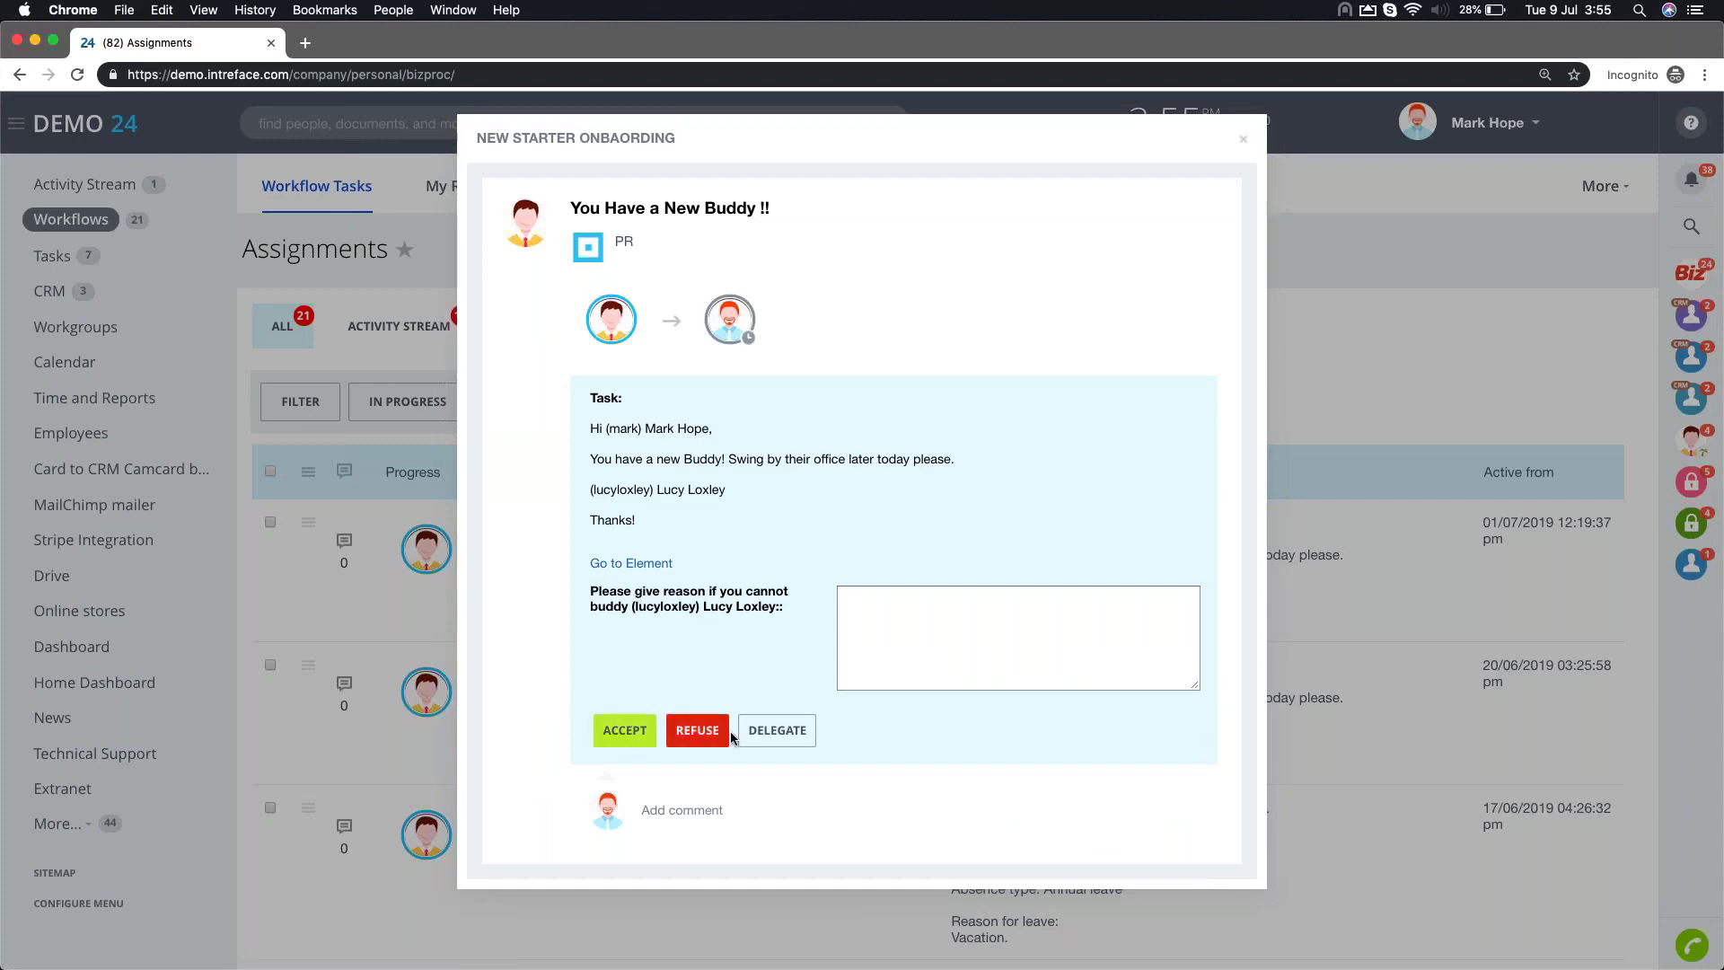
left_click(625, 729)
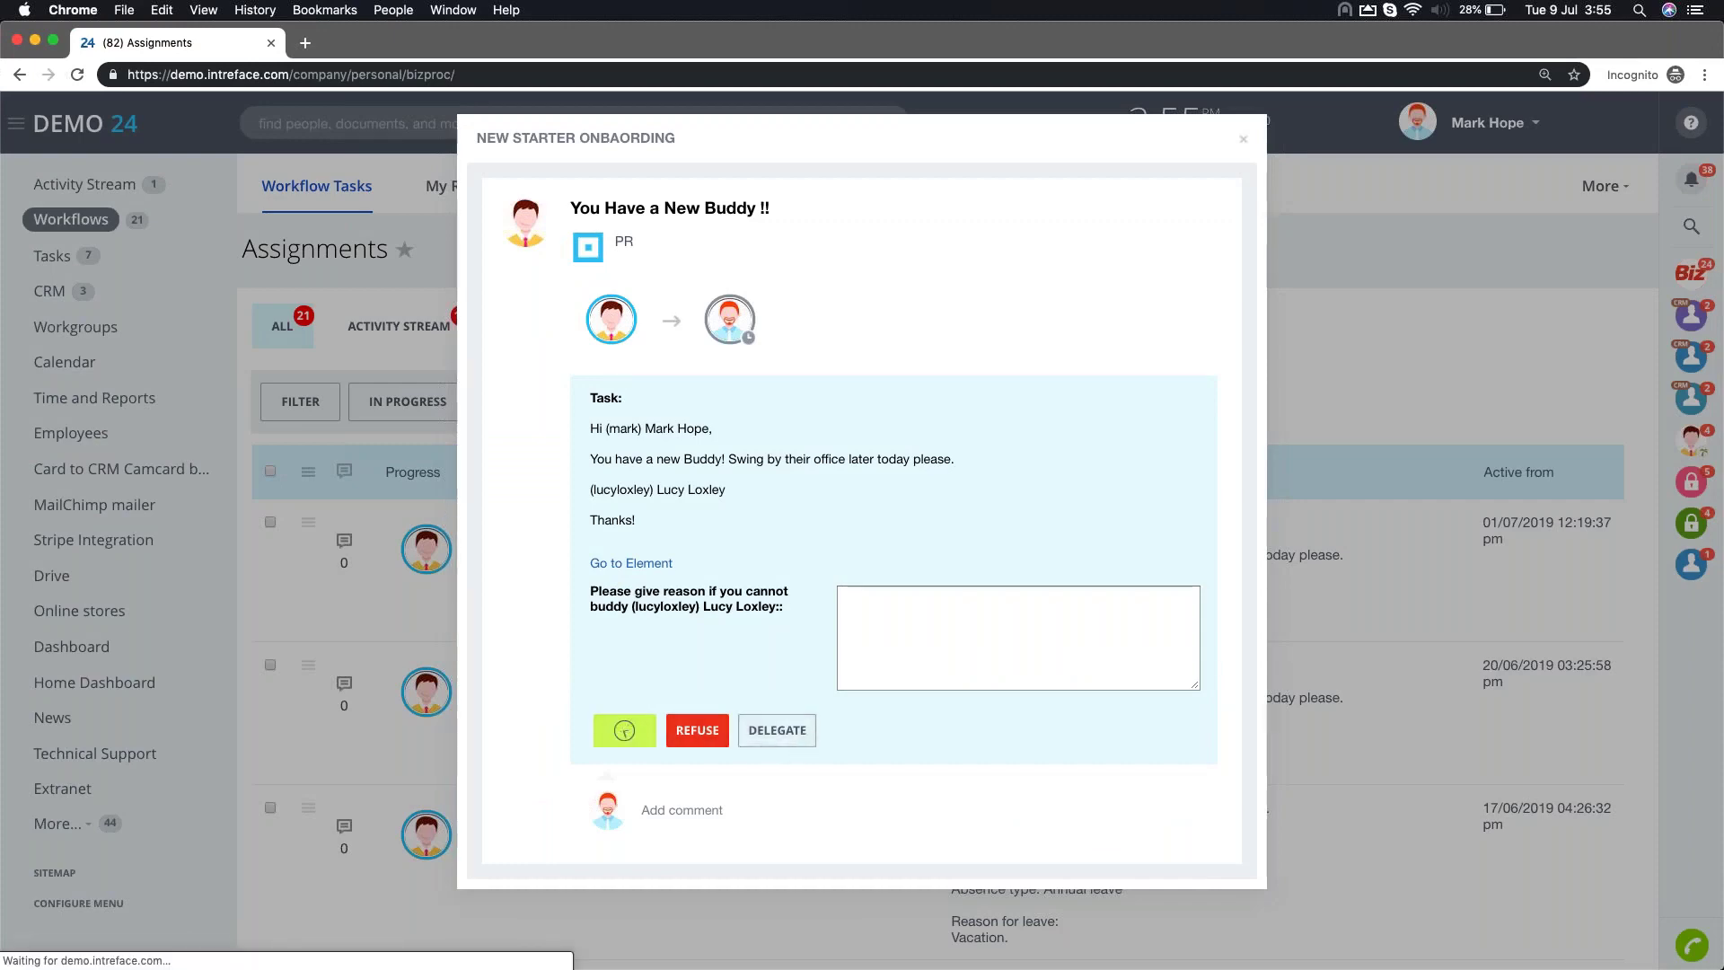
scroll(535, 492, "down", 3)
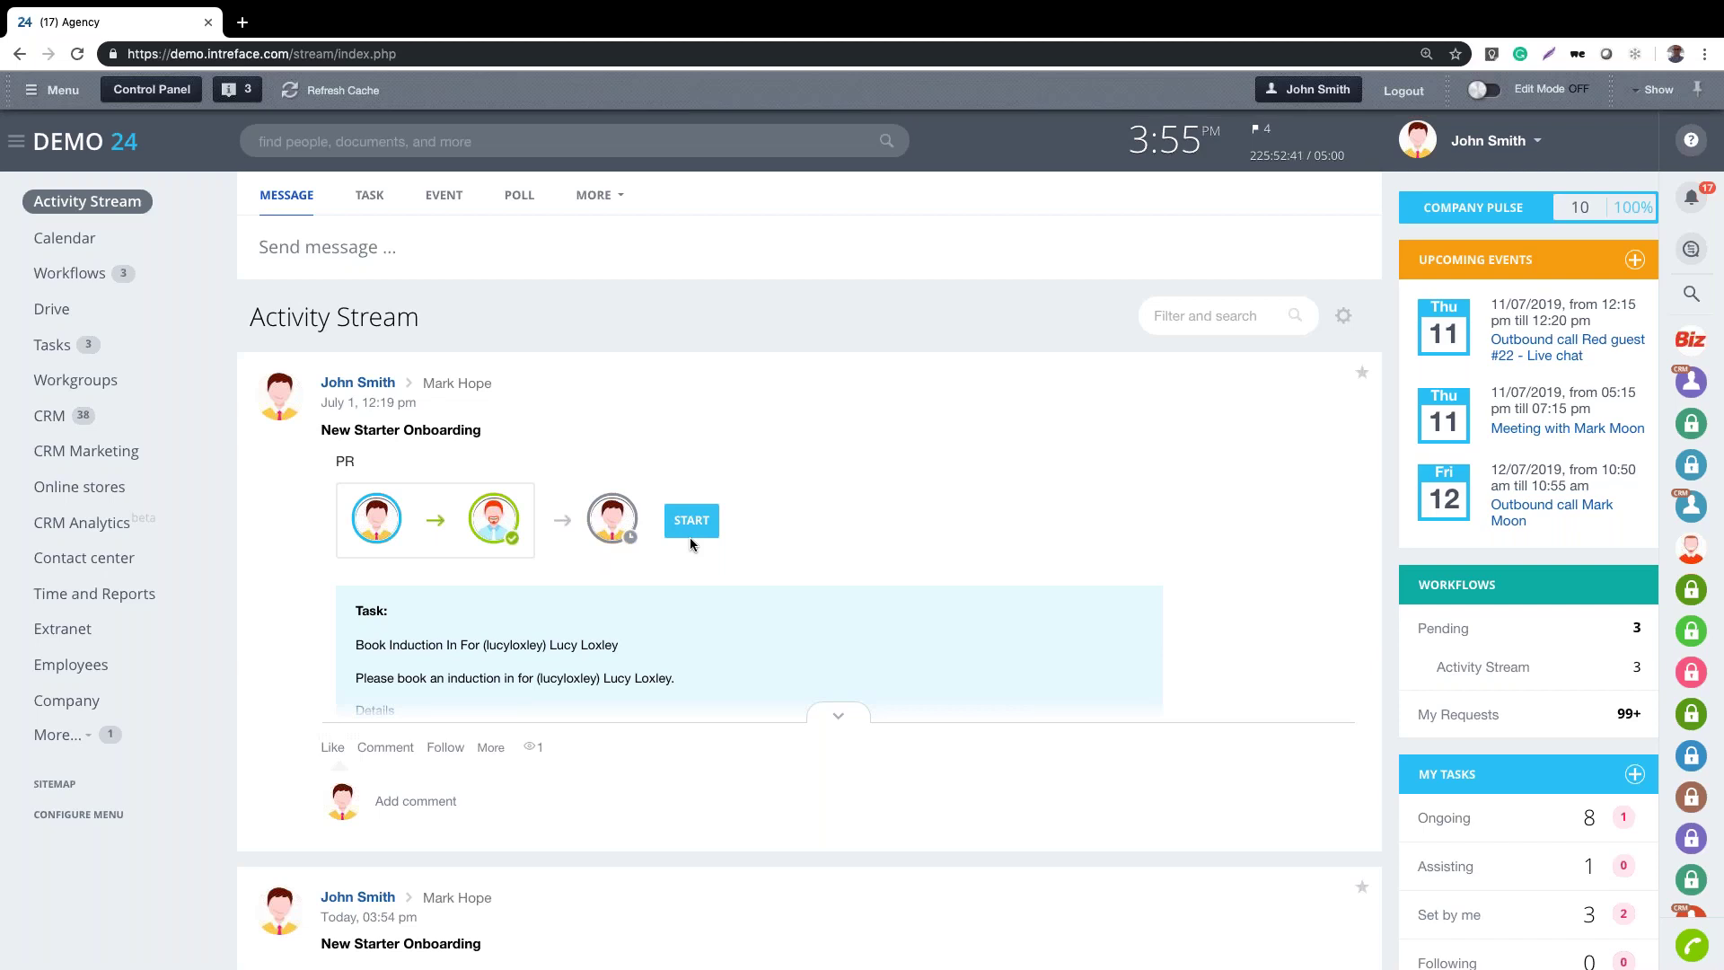
left_click(689, 537)
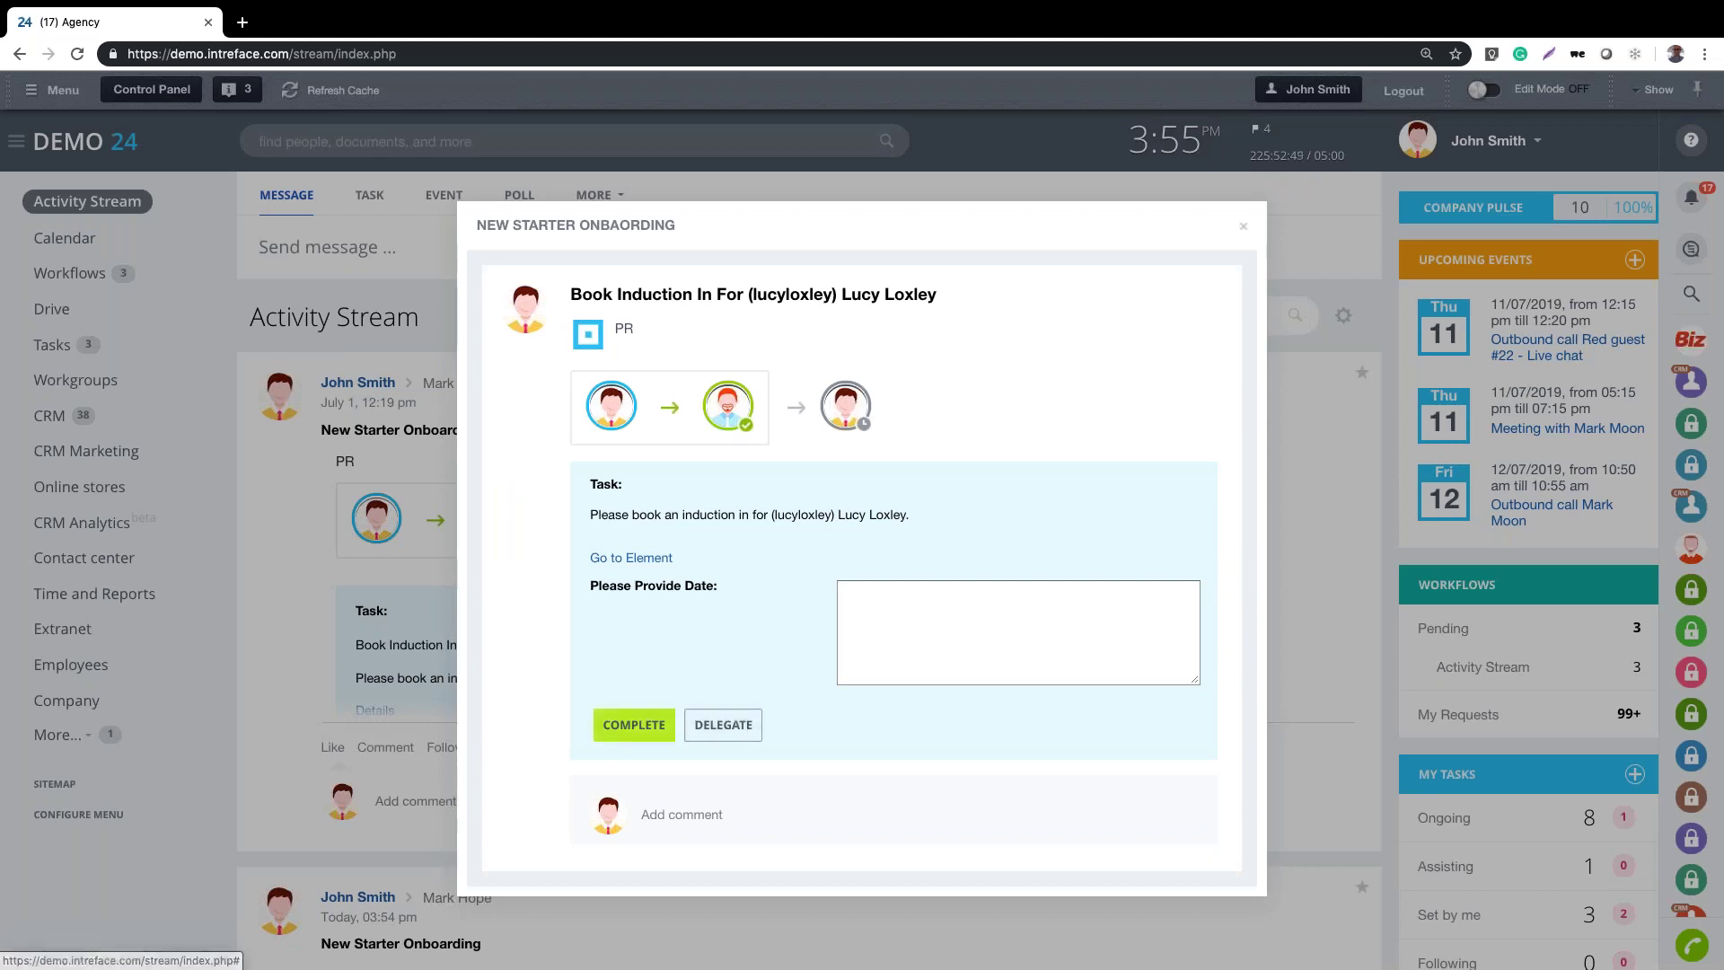
left_click(1243, 230)
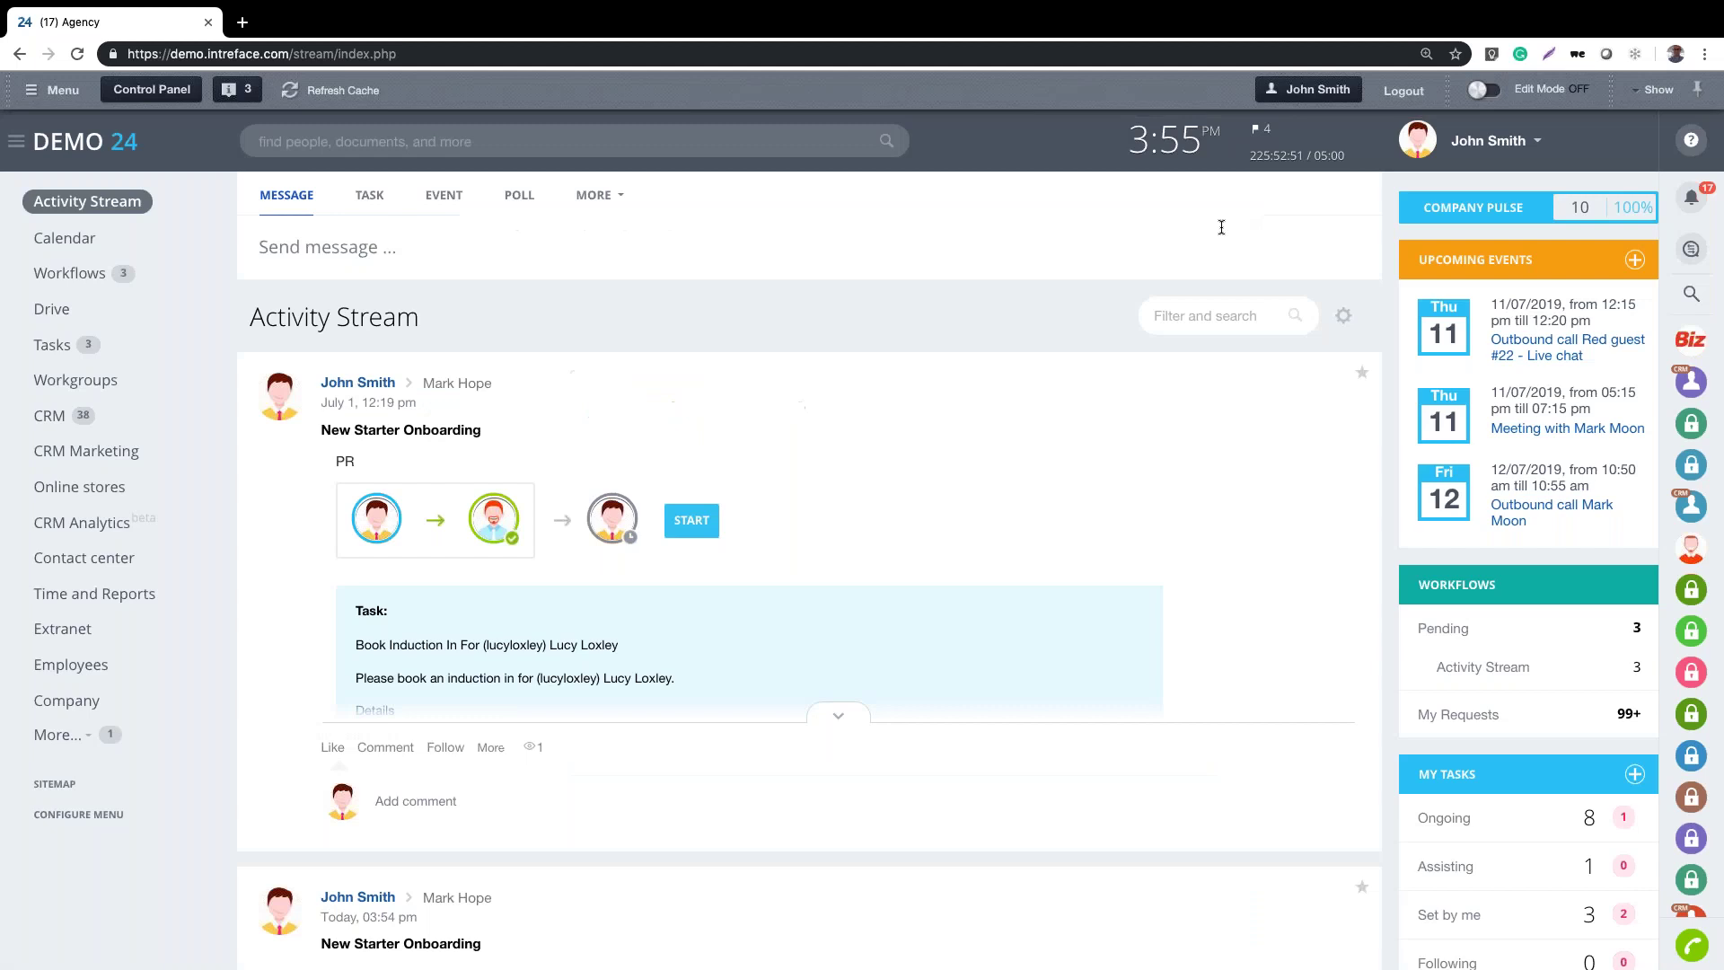
Open the New Starter Onboarding template for editing via Workflow settings > Configure workflows
left_click(595, 210)
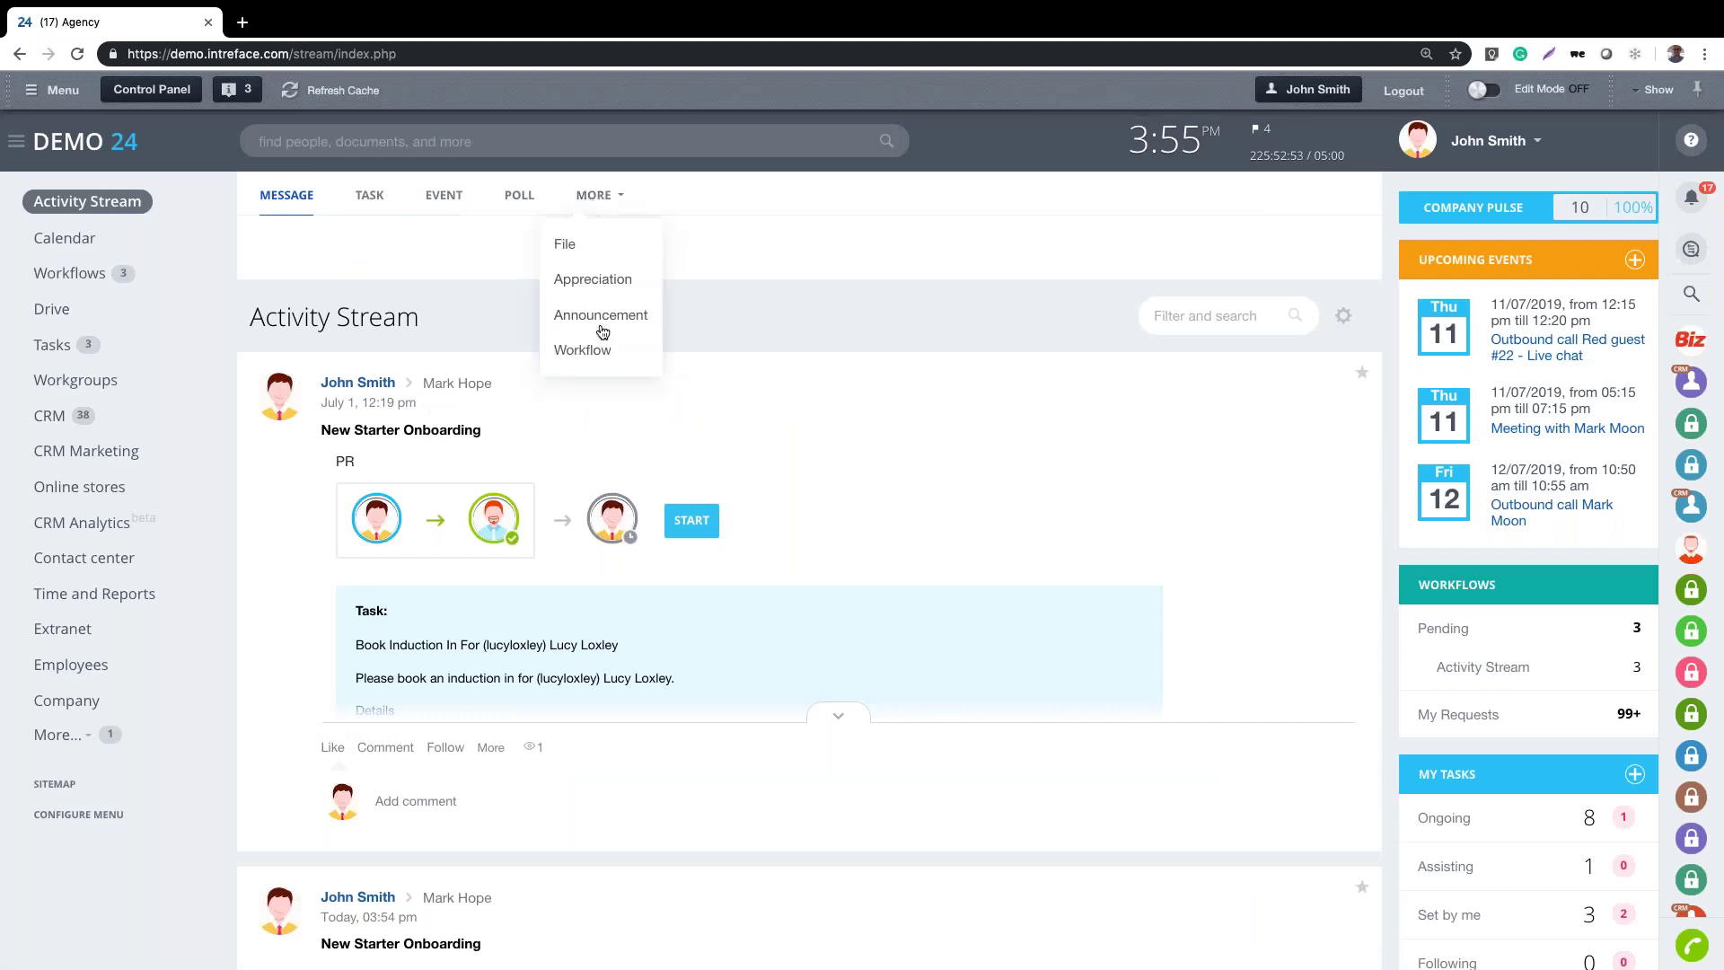
left_click(598, 356)
left_click(613, 611)
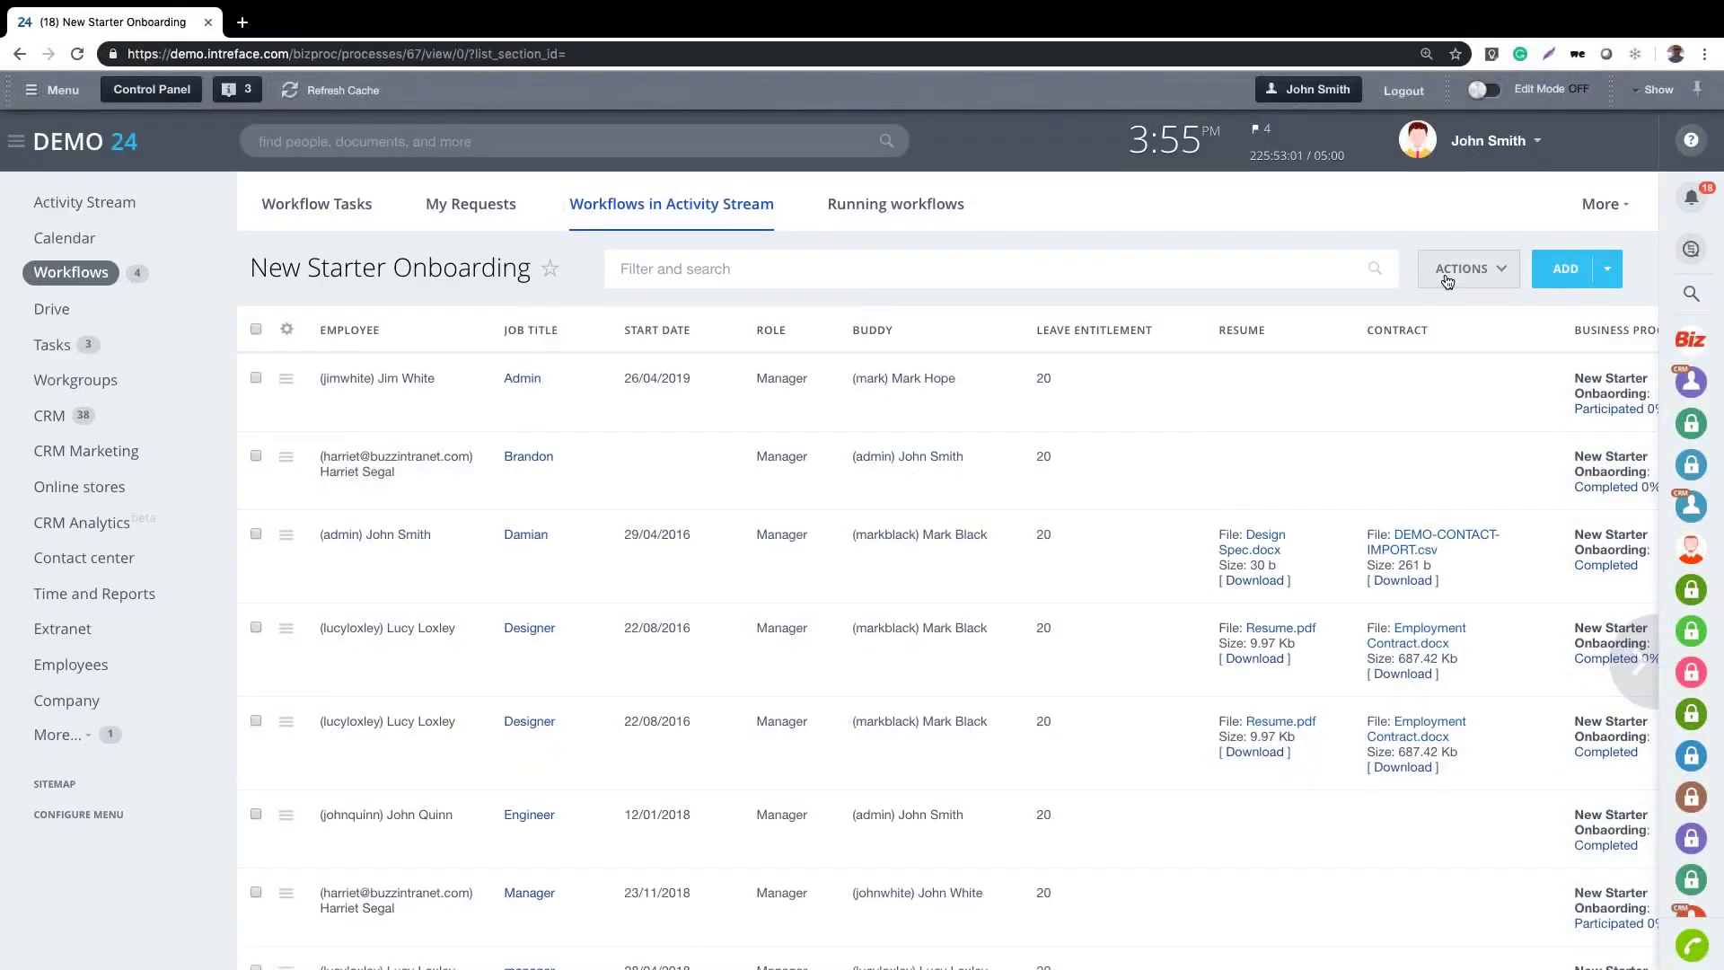
left_click(1448, 274)
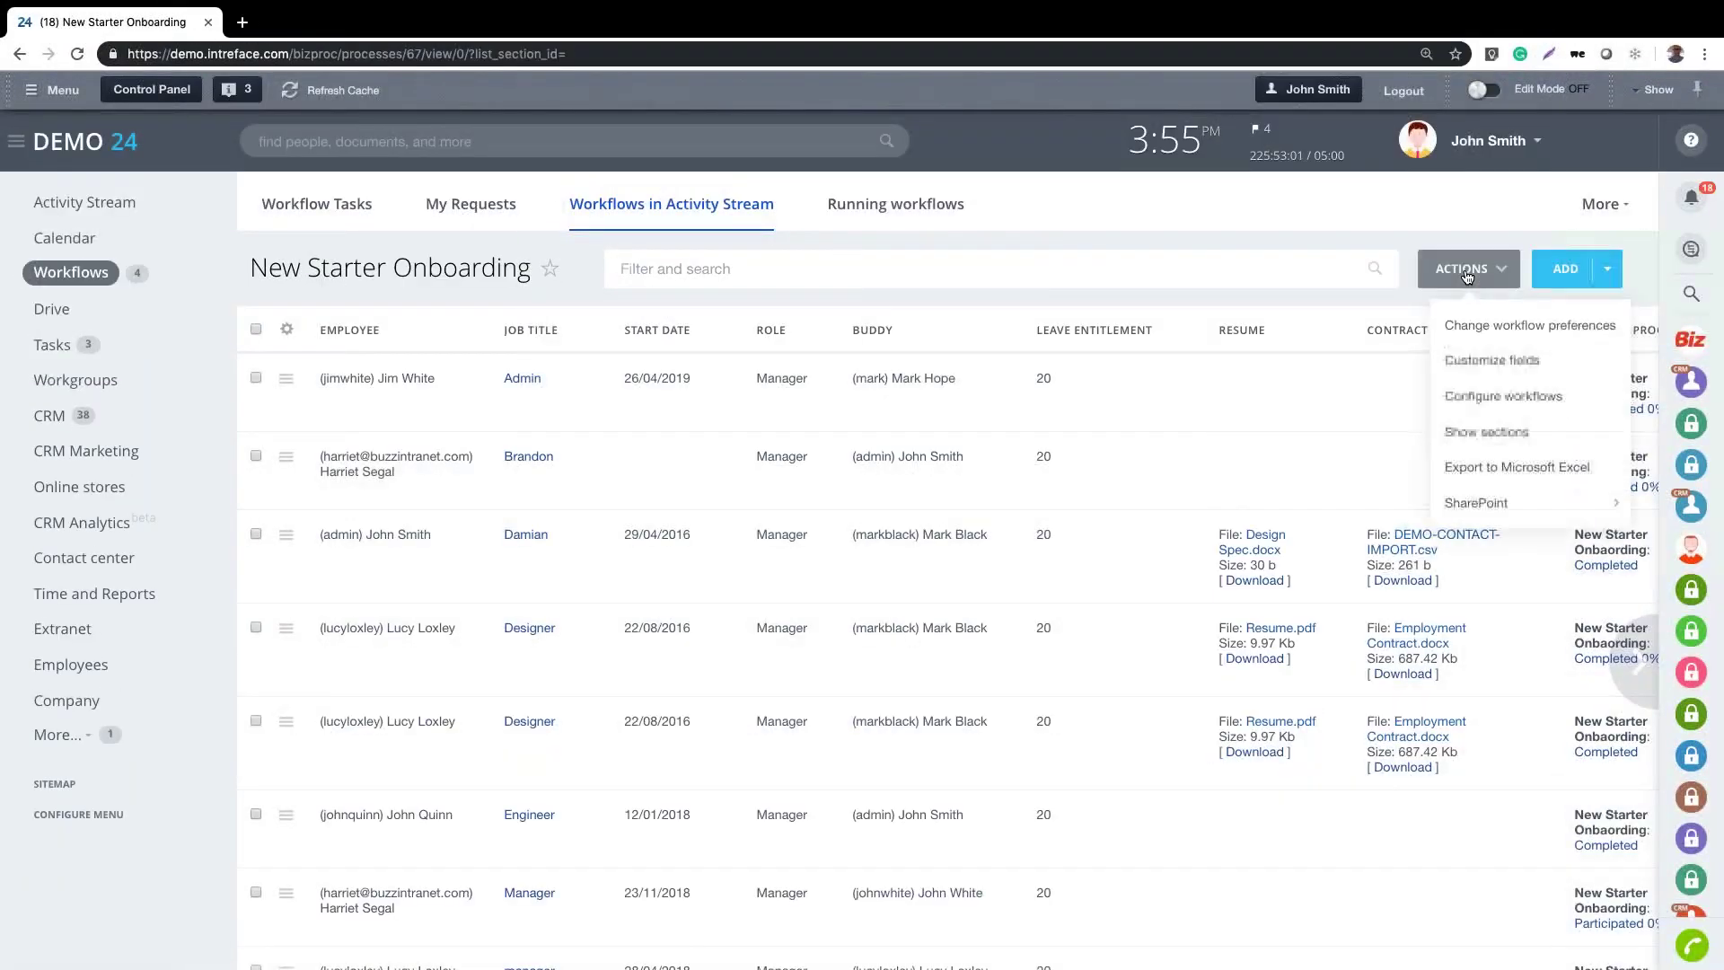
left_click(1481, 399)
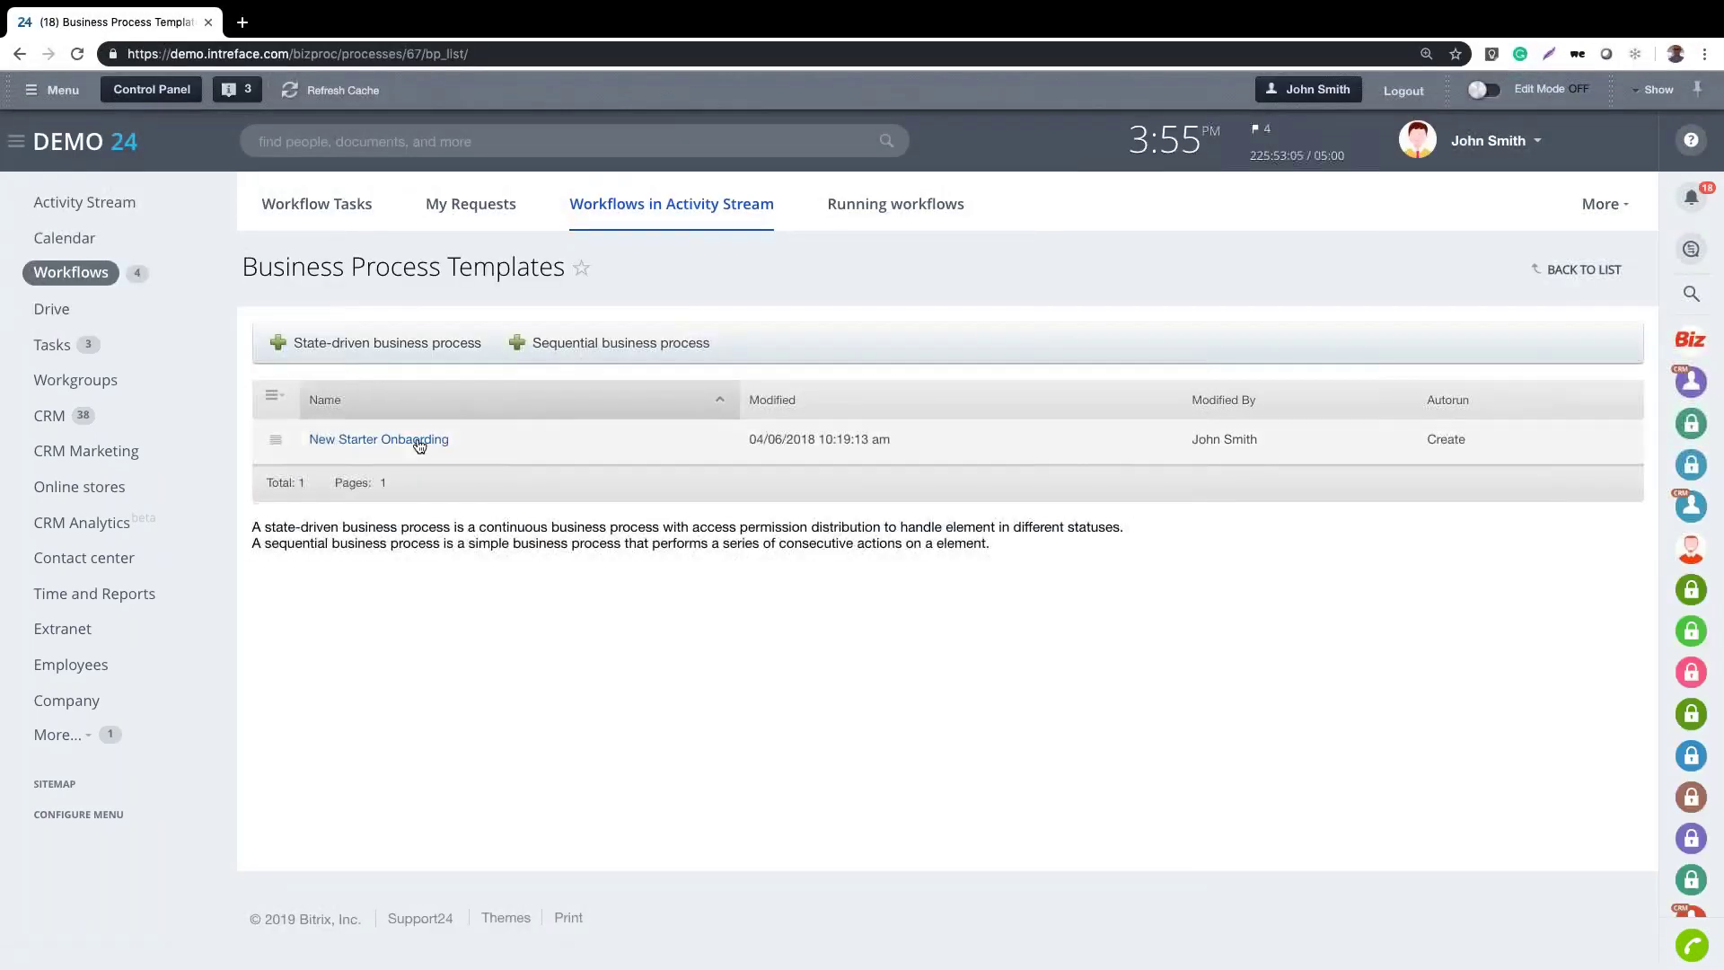
left_click(418, 442)
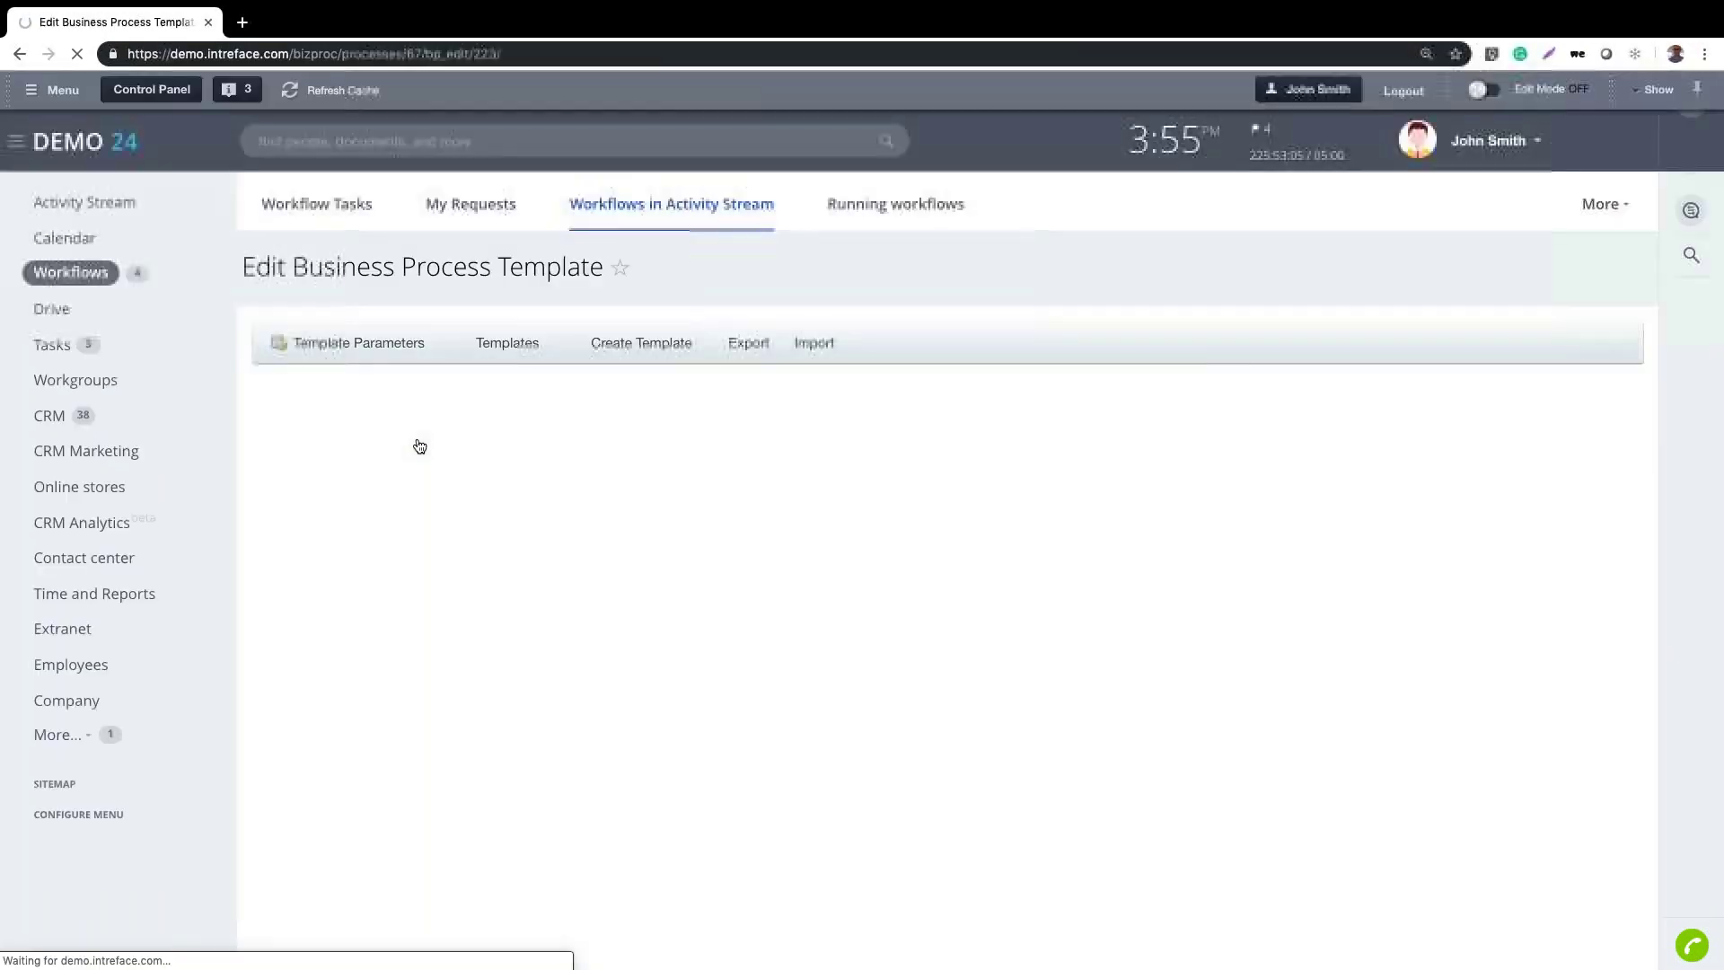
scroll(1437, 531, "down", 2)
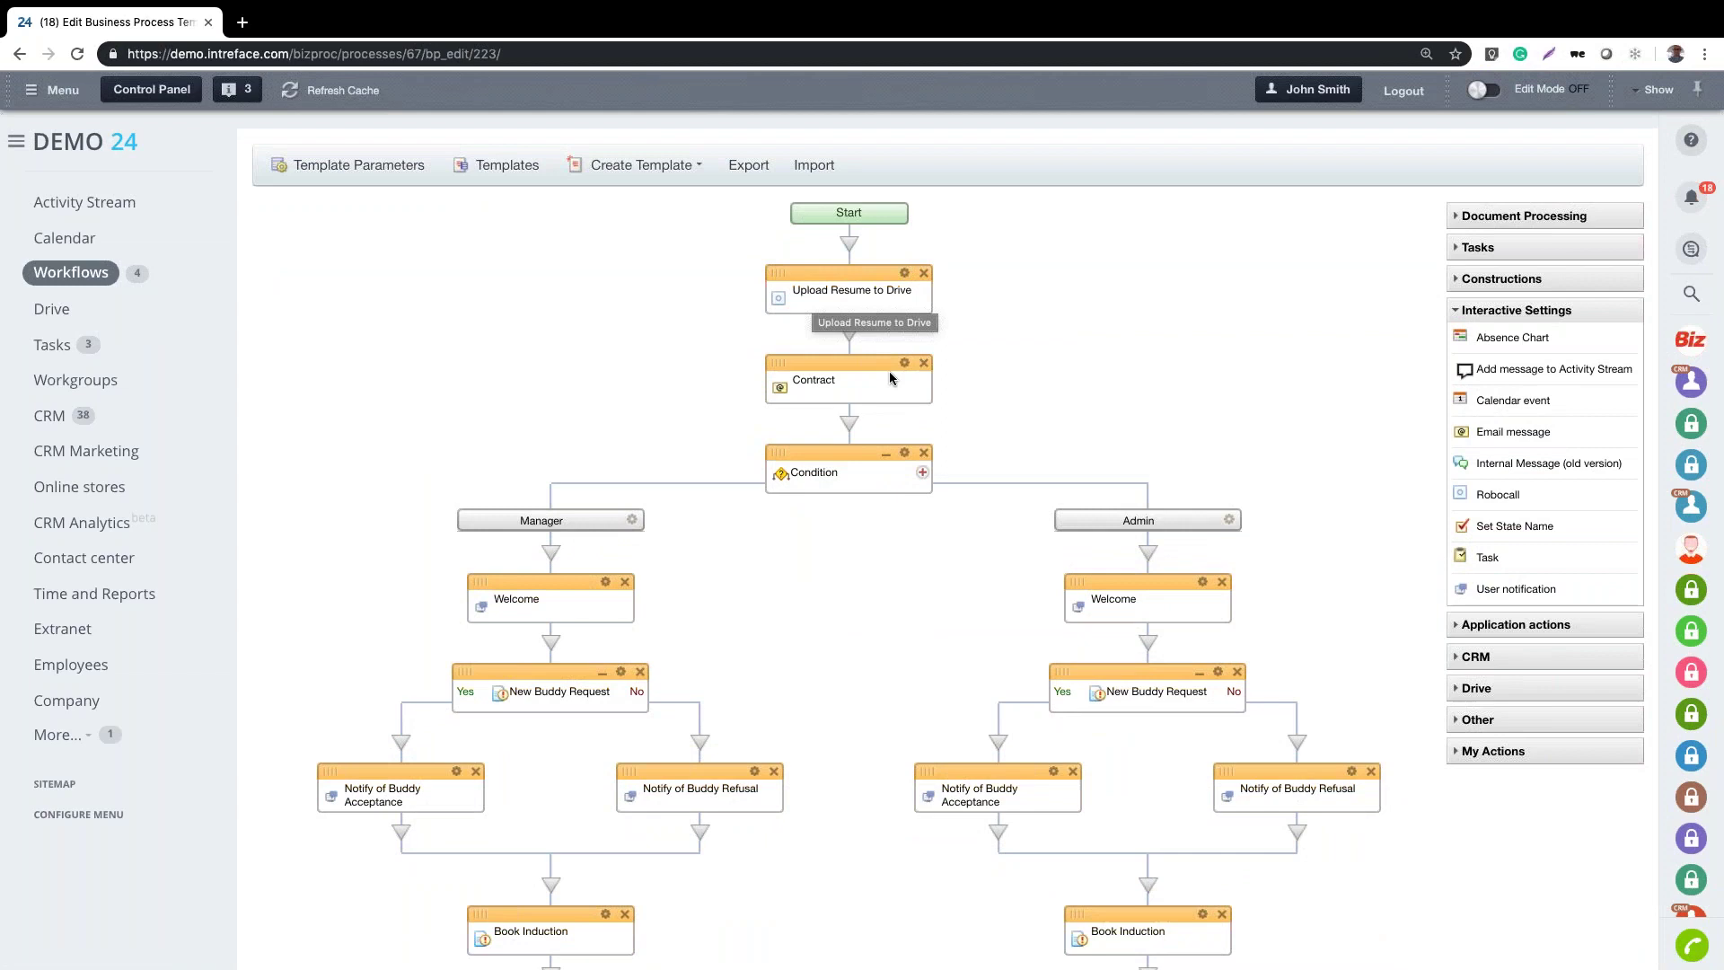
scroll(1317, 424, "down", 3)
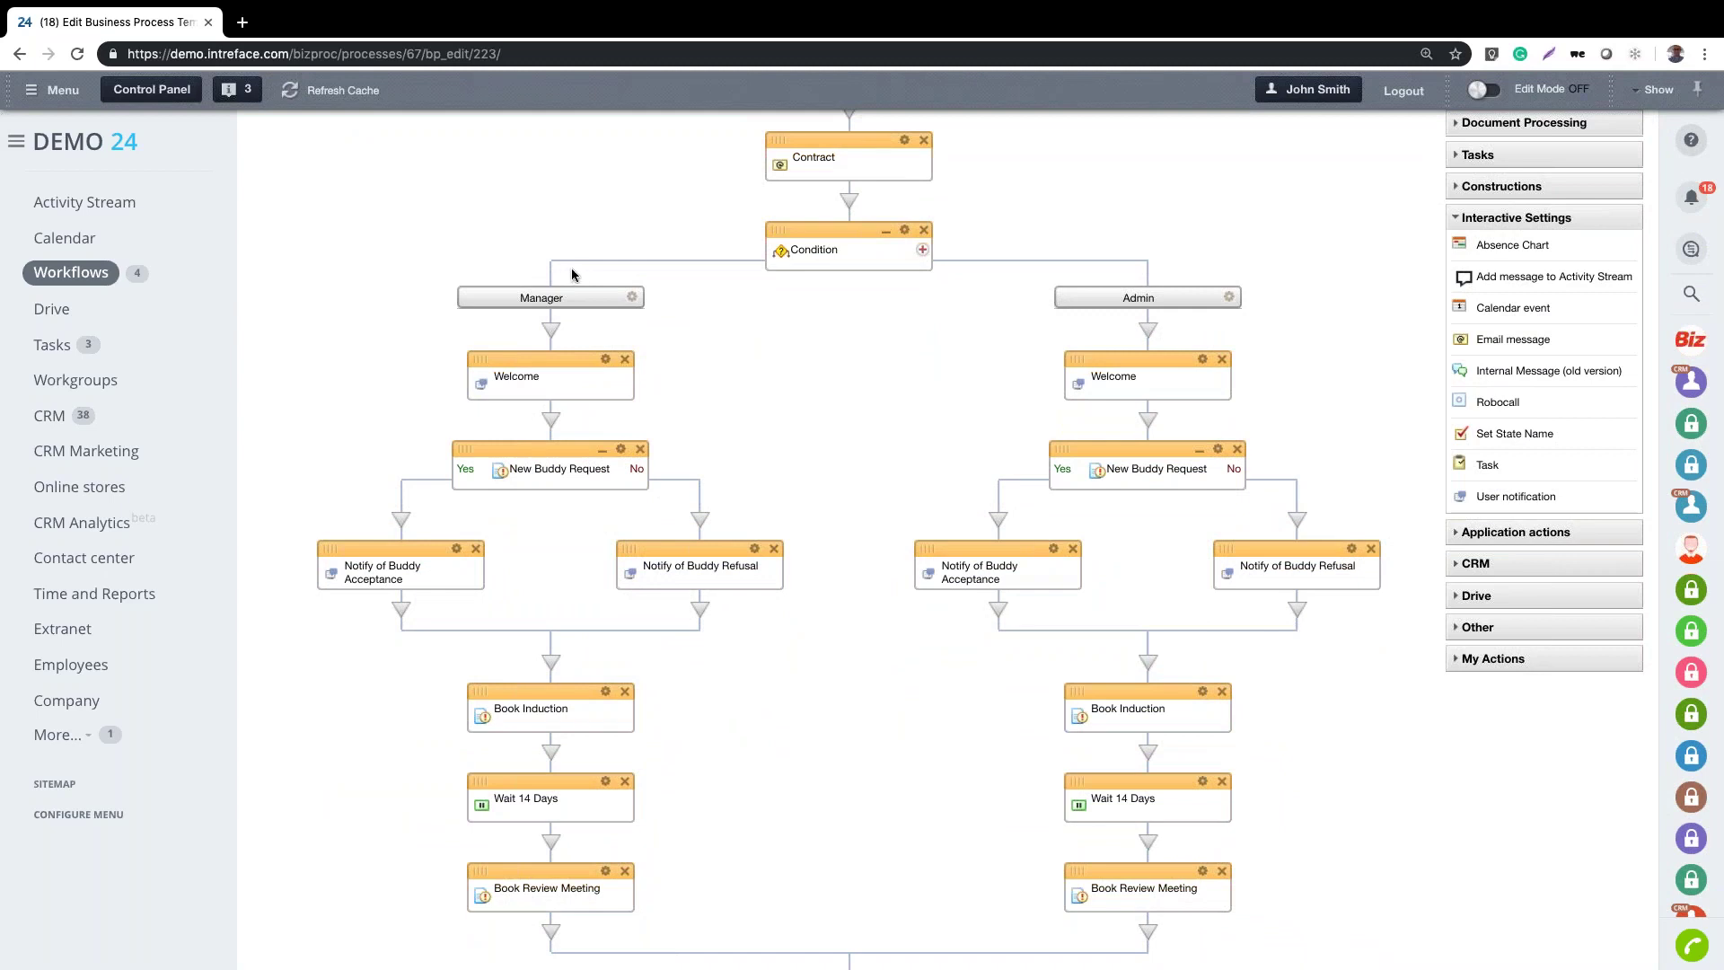
scroll(1327, 354, "down", 1)
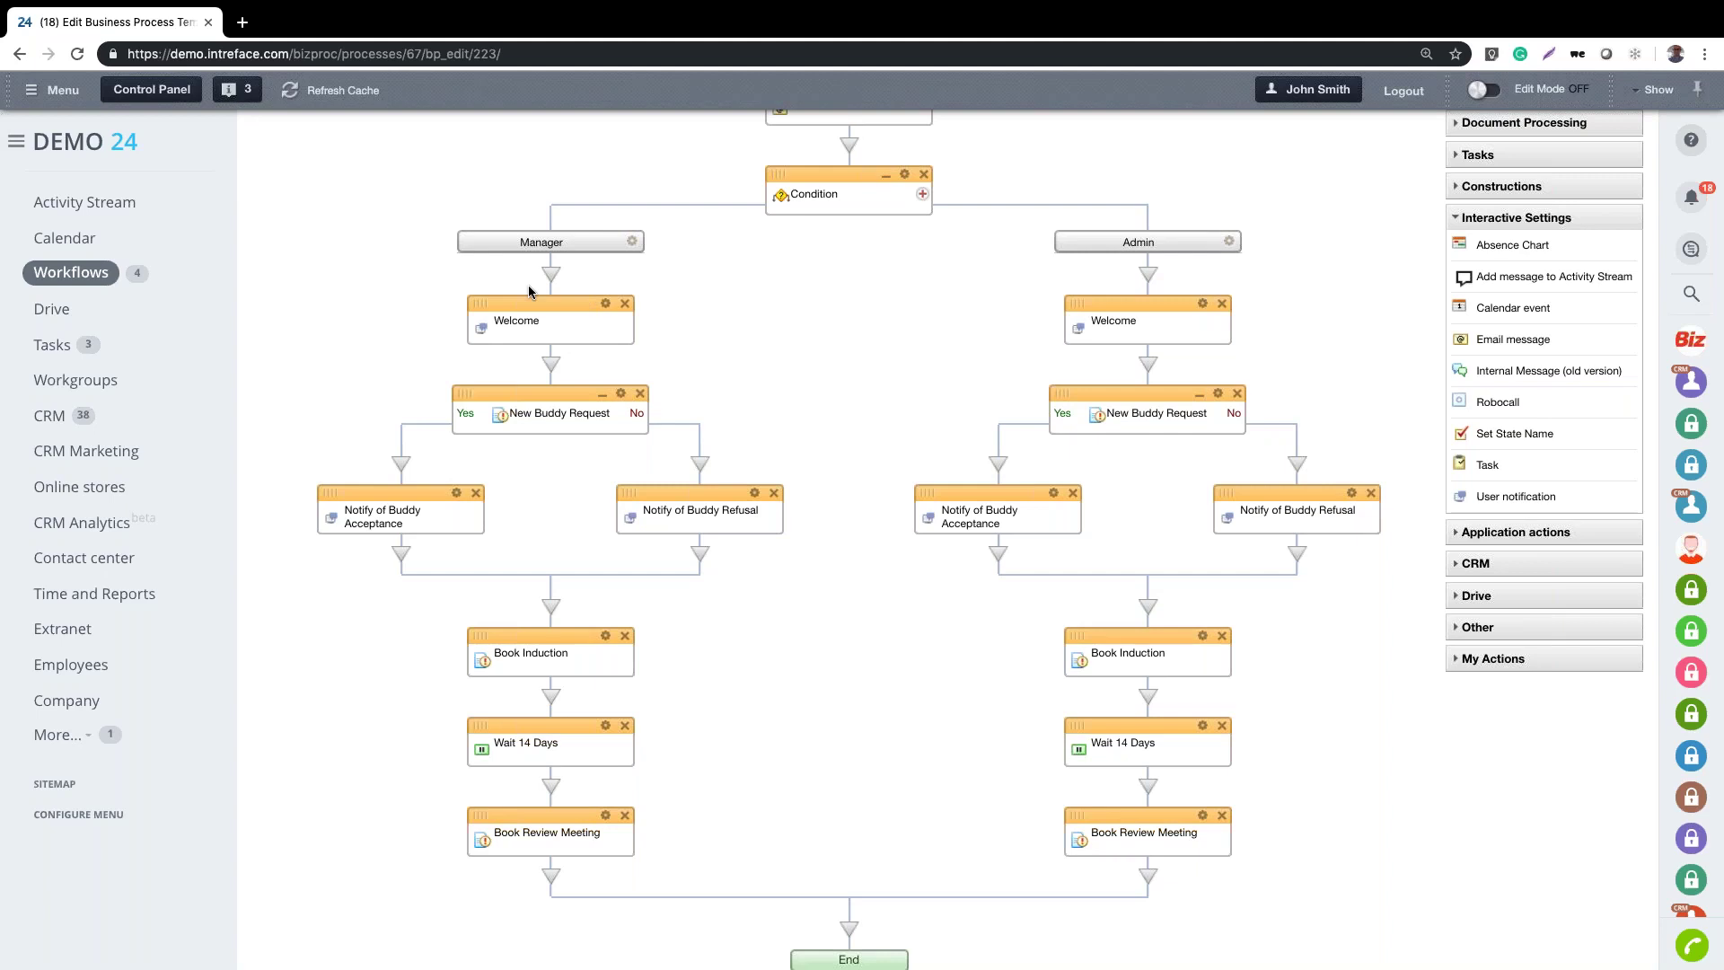
scroll(526, 294, "down", 1)
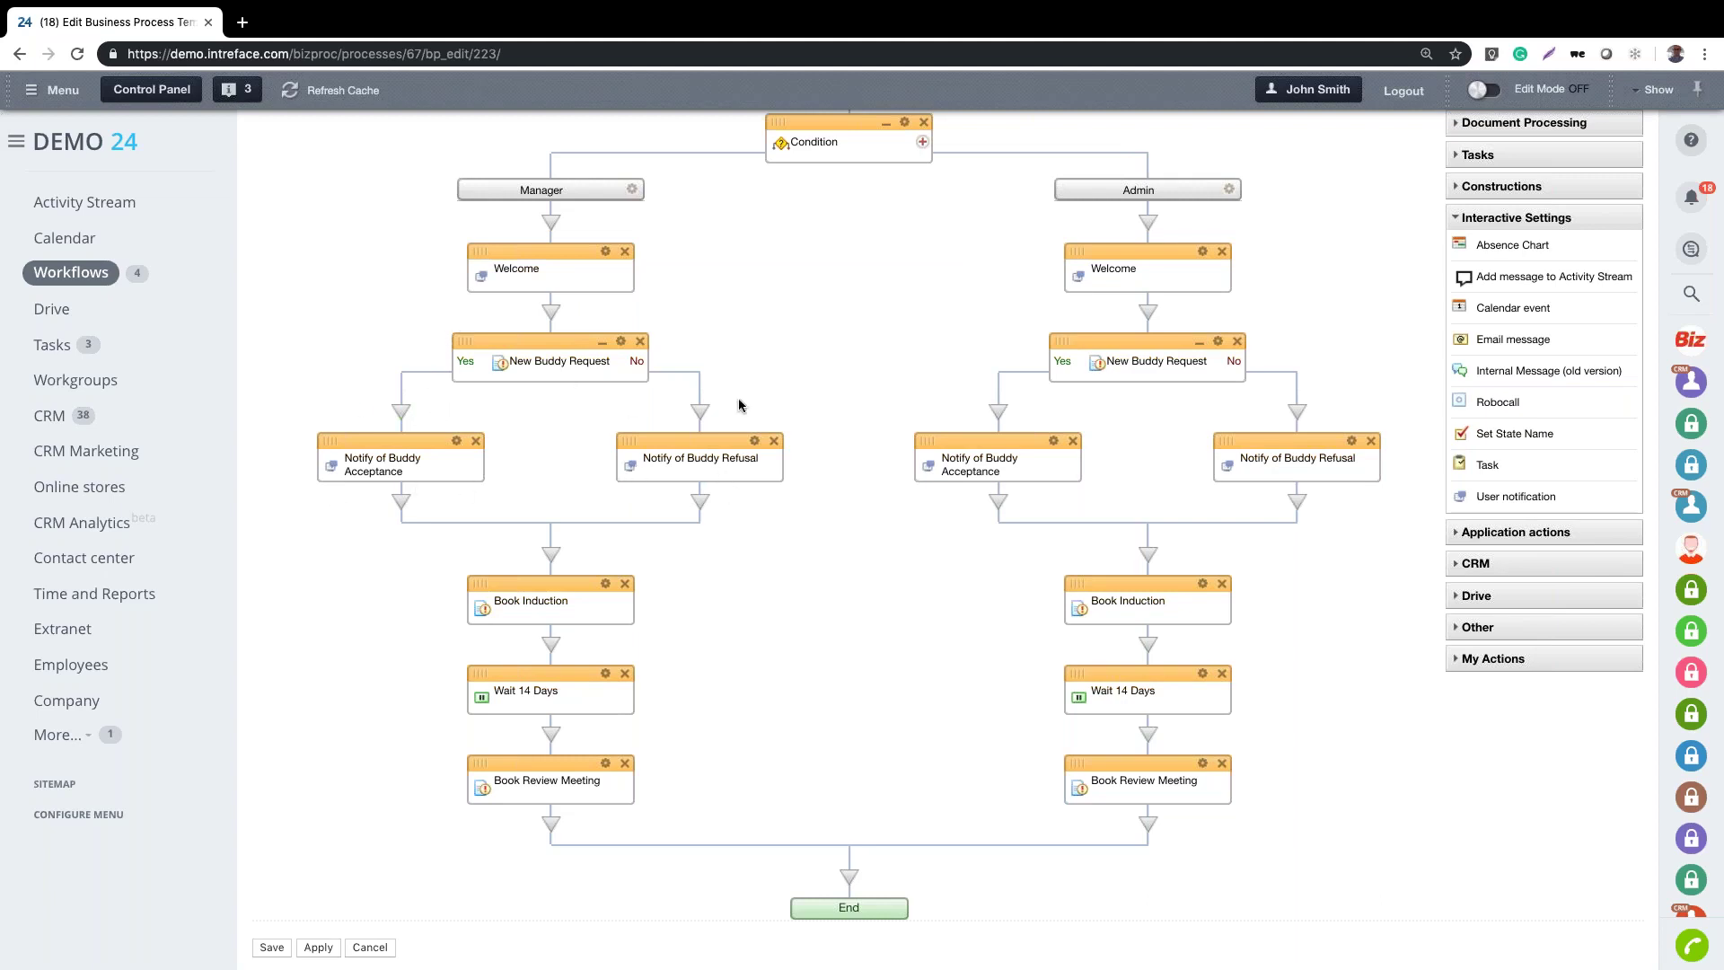
scroll(778, 570, "down", 2)
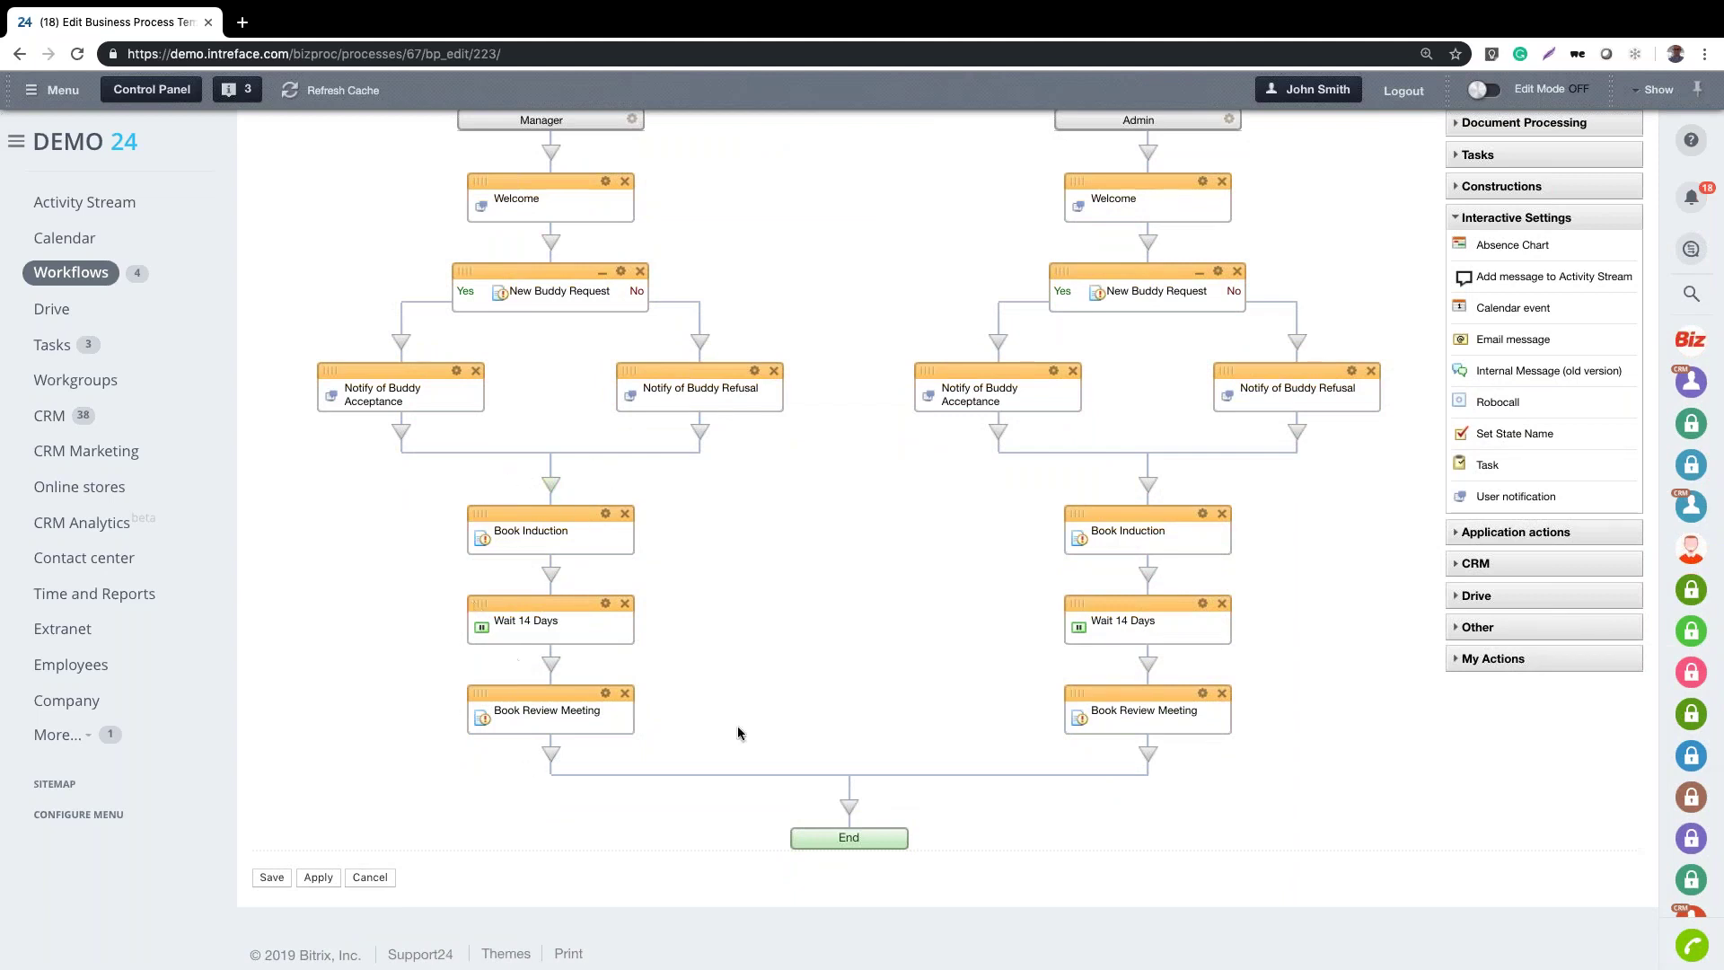
scroll(758, 687, "up", 1)
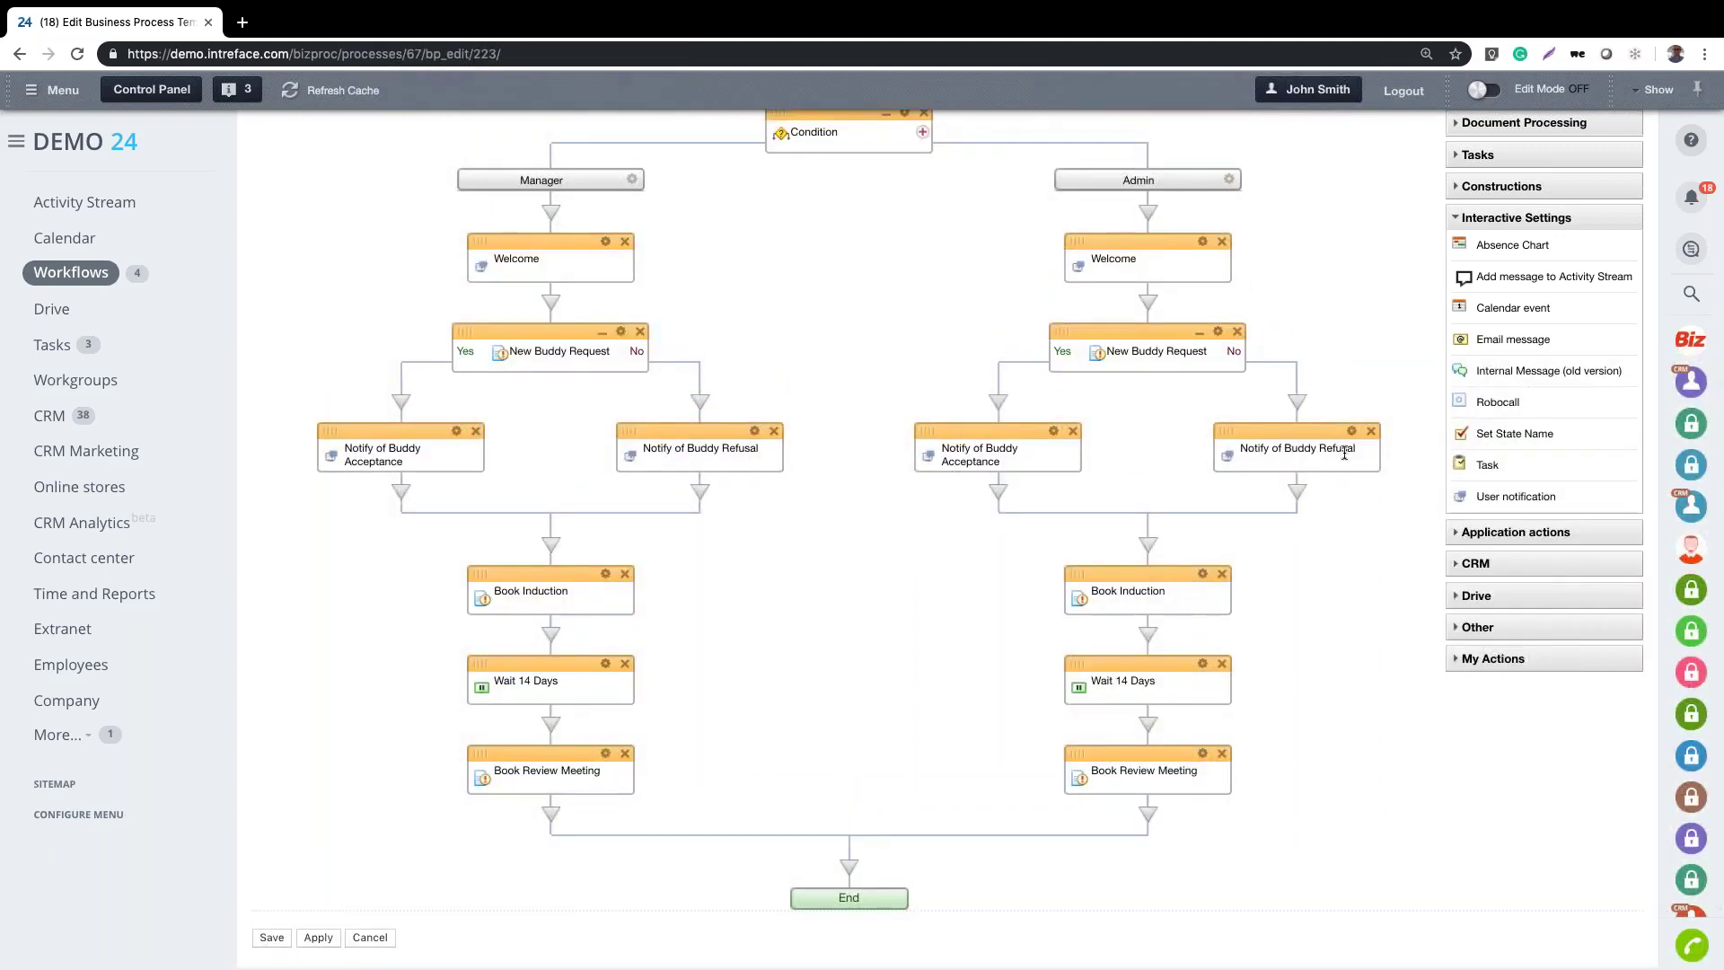
scroll(1389, 401, "down", 2)
Add Calendar event and Task blocks below Book Review Meeting in the Manager branch
left_click_drag(1516, 308, 551, 716)
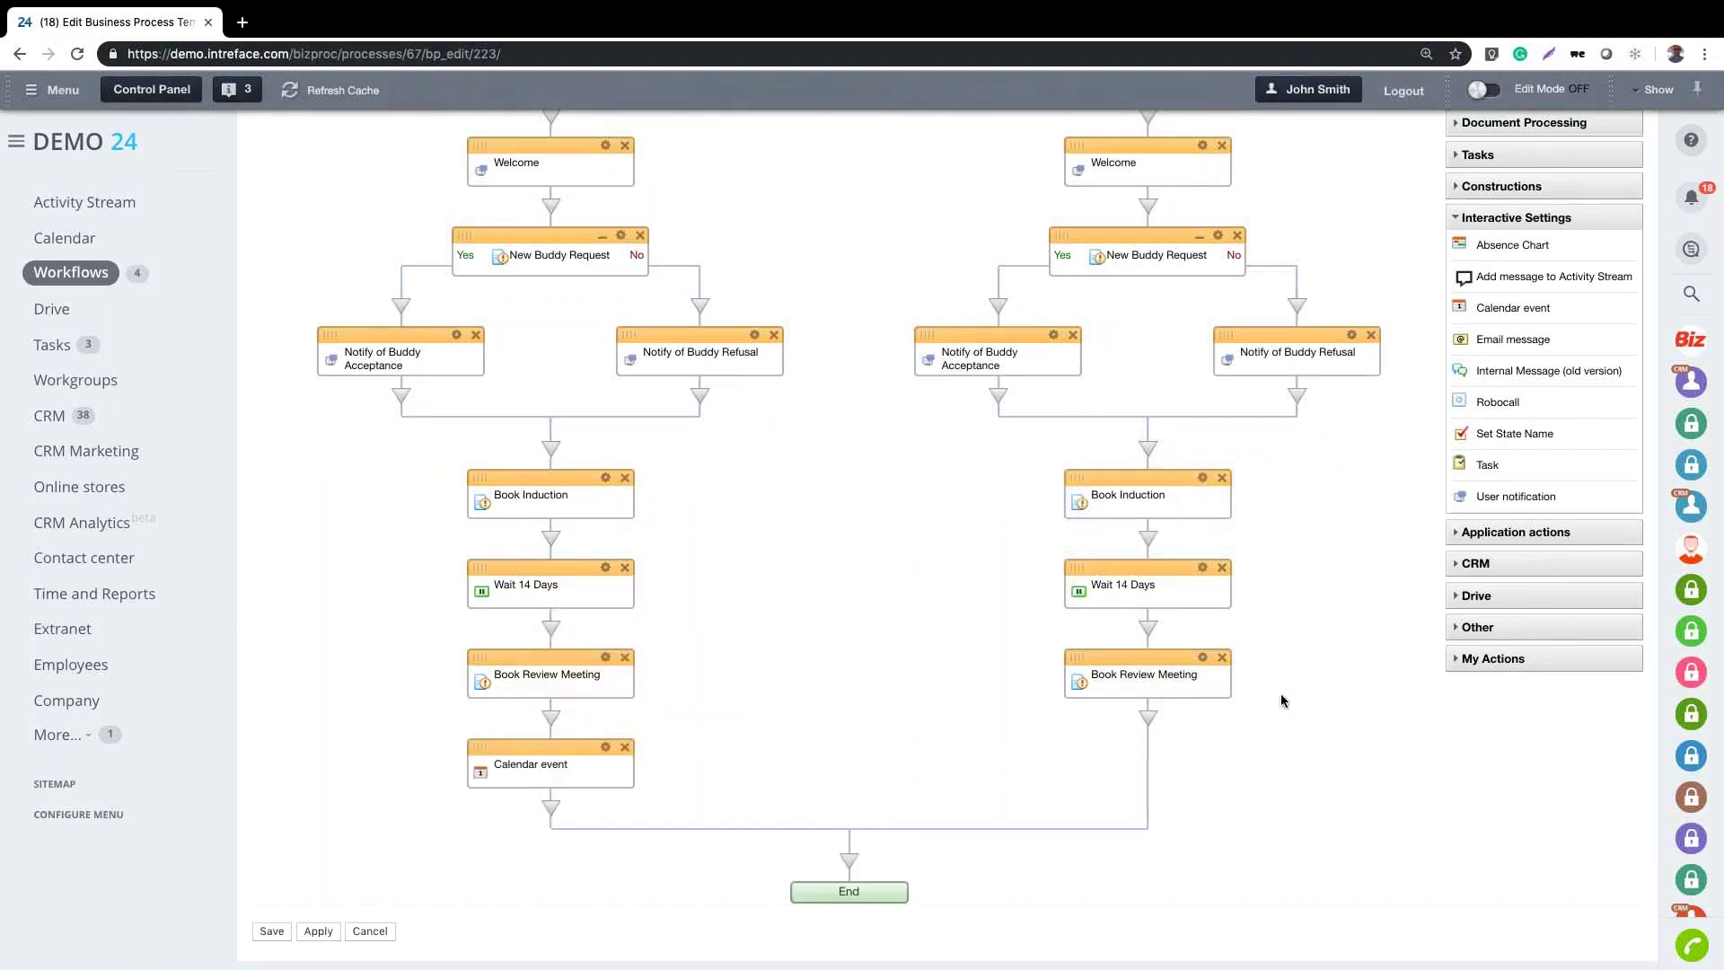
scroll(1281, 693, "down", 1)
left_click_drag(1487, 467, 529, 810)
scroll(1254, 800, "down", 2)
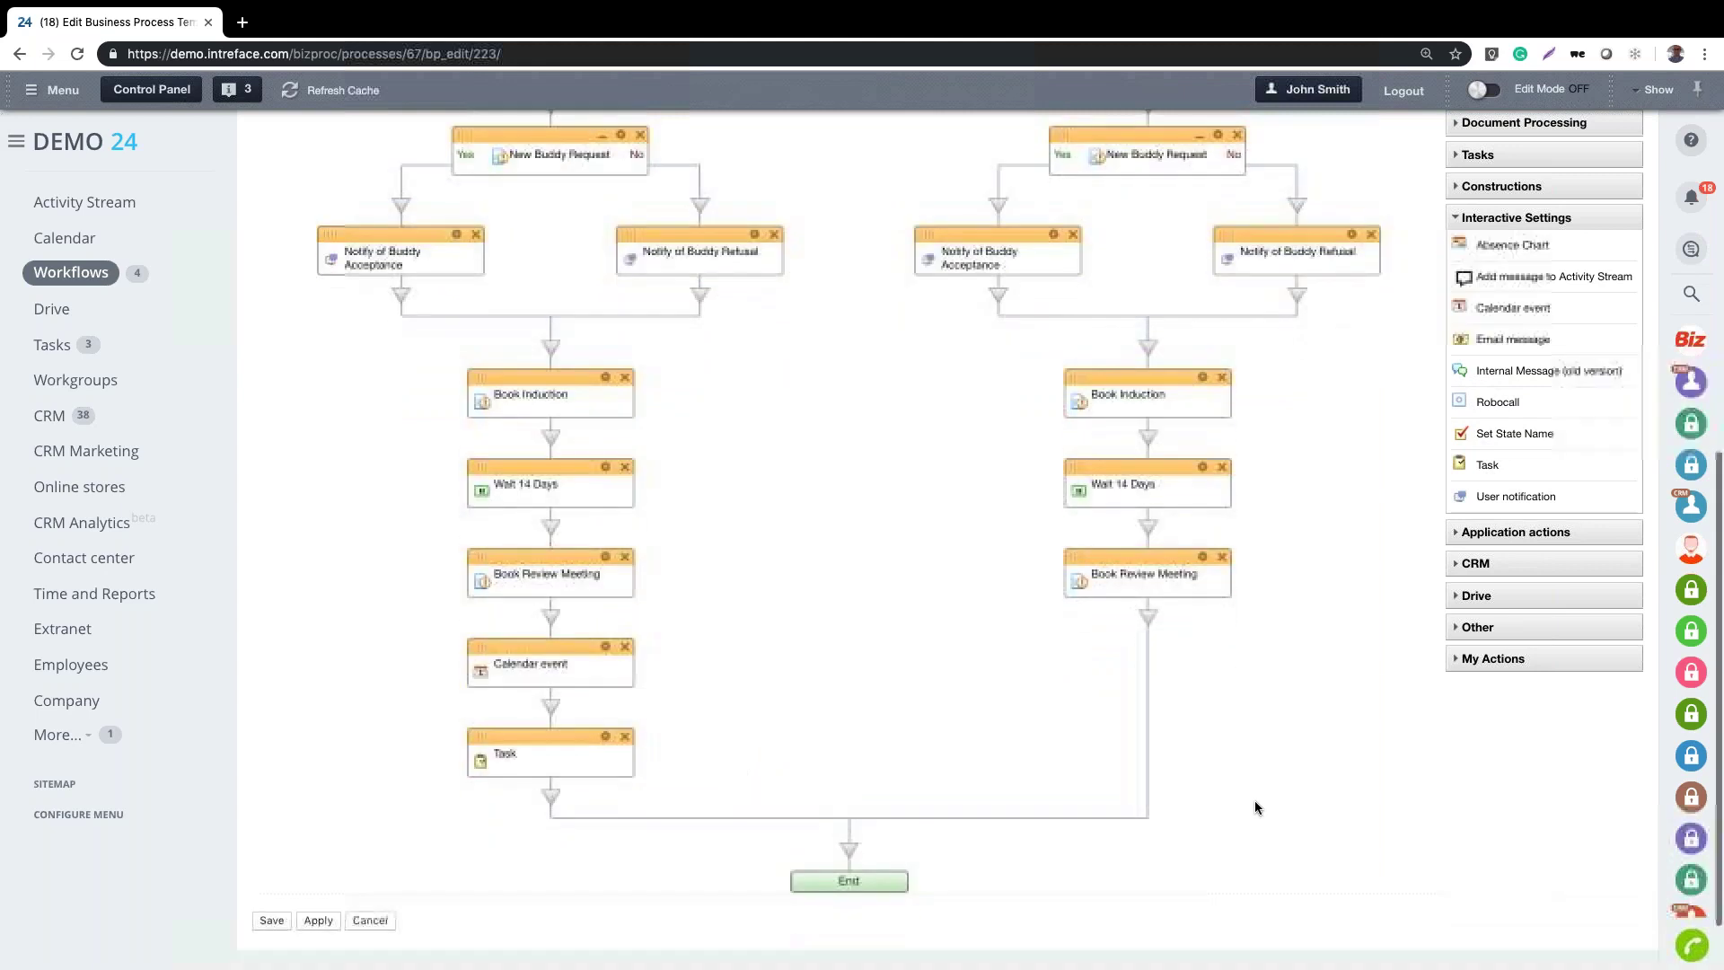
Expand the Document Processing, Tasks and Constructions activity groups in the side panel
left_click(1518, 124)
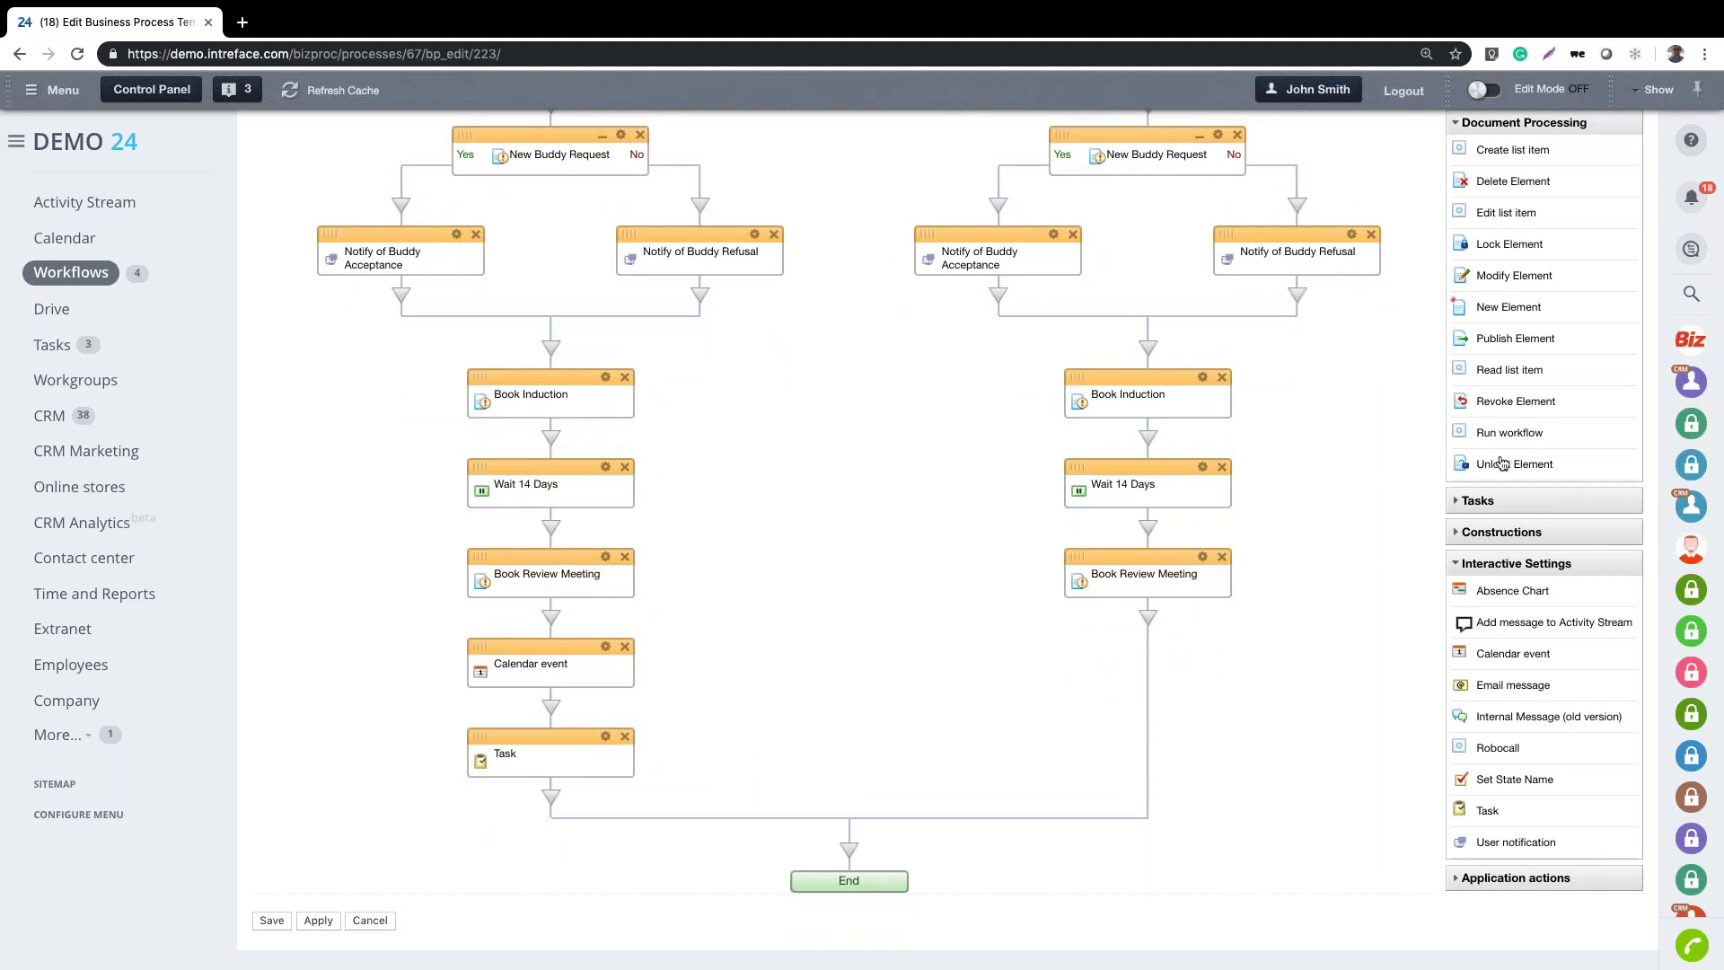
left_click(1506, 506)
left_click(1514, 659)
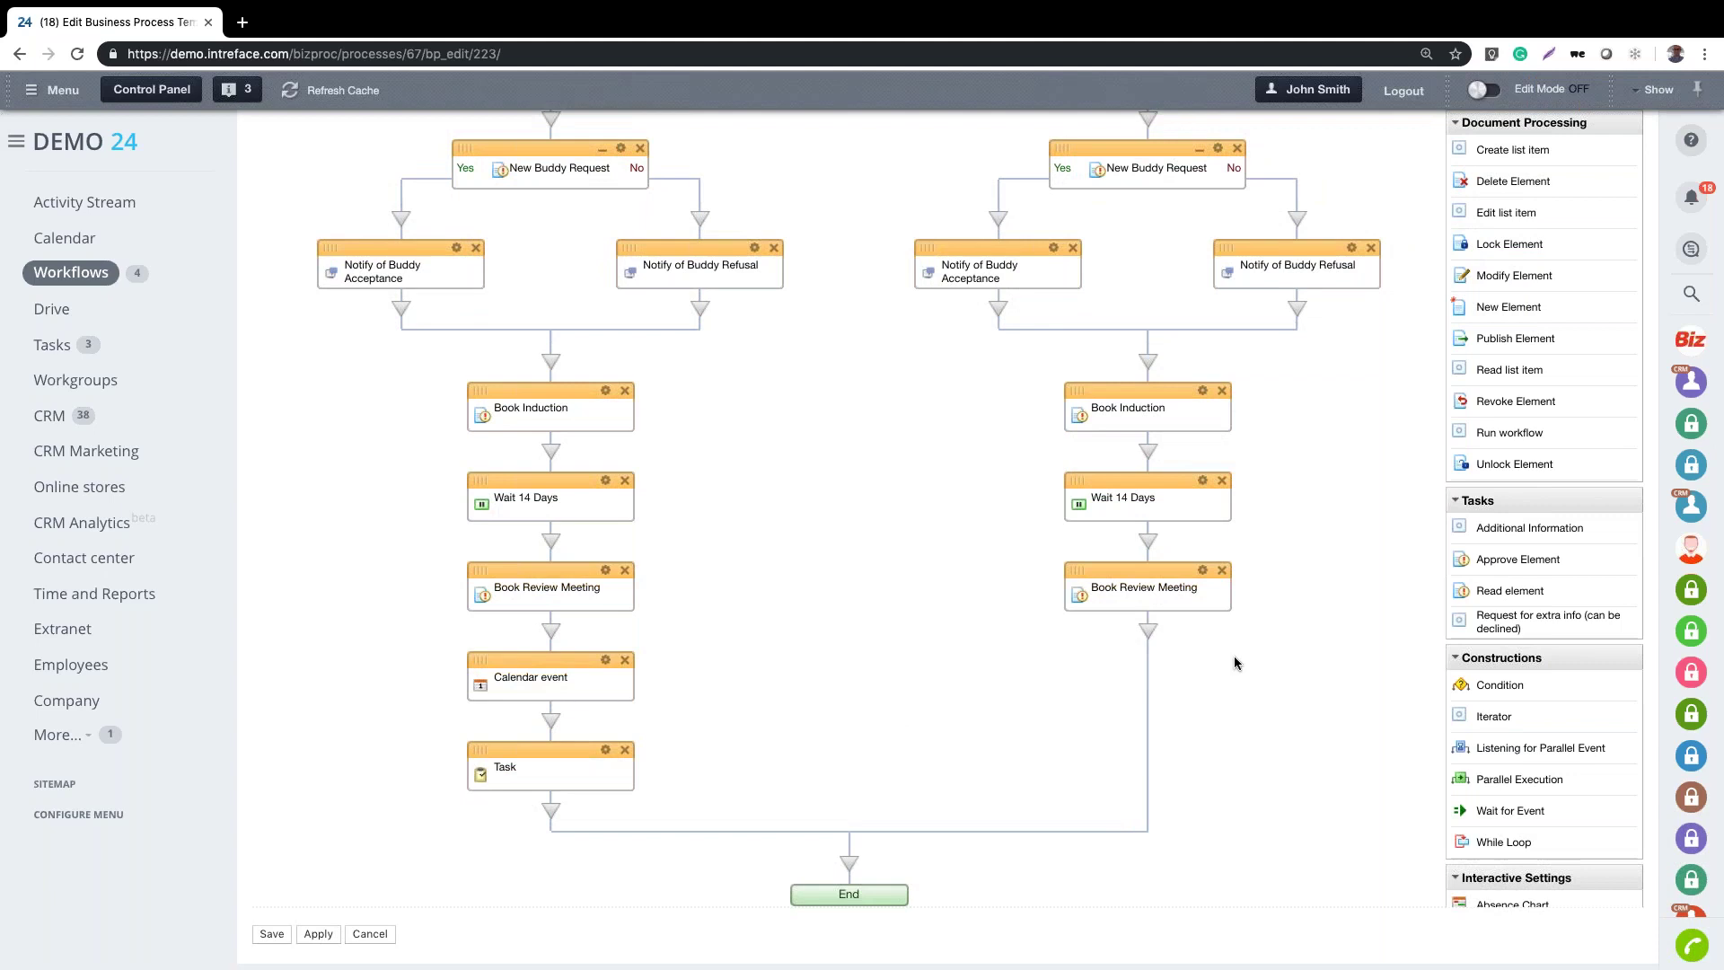
scroll(1234, 663, "up", 2)
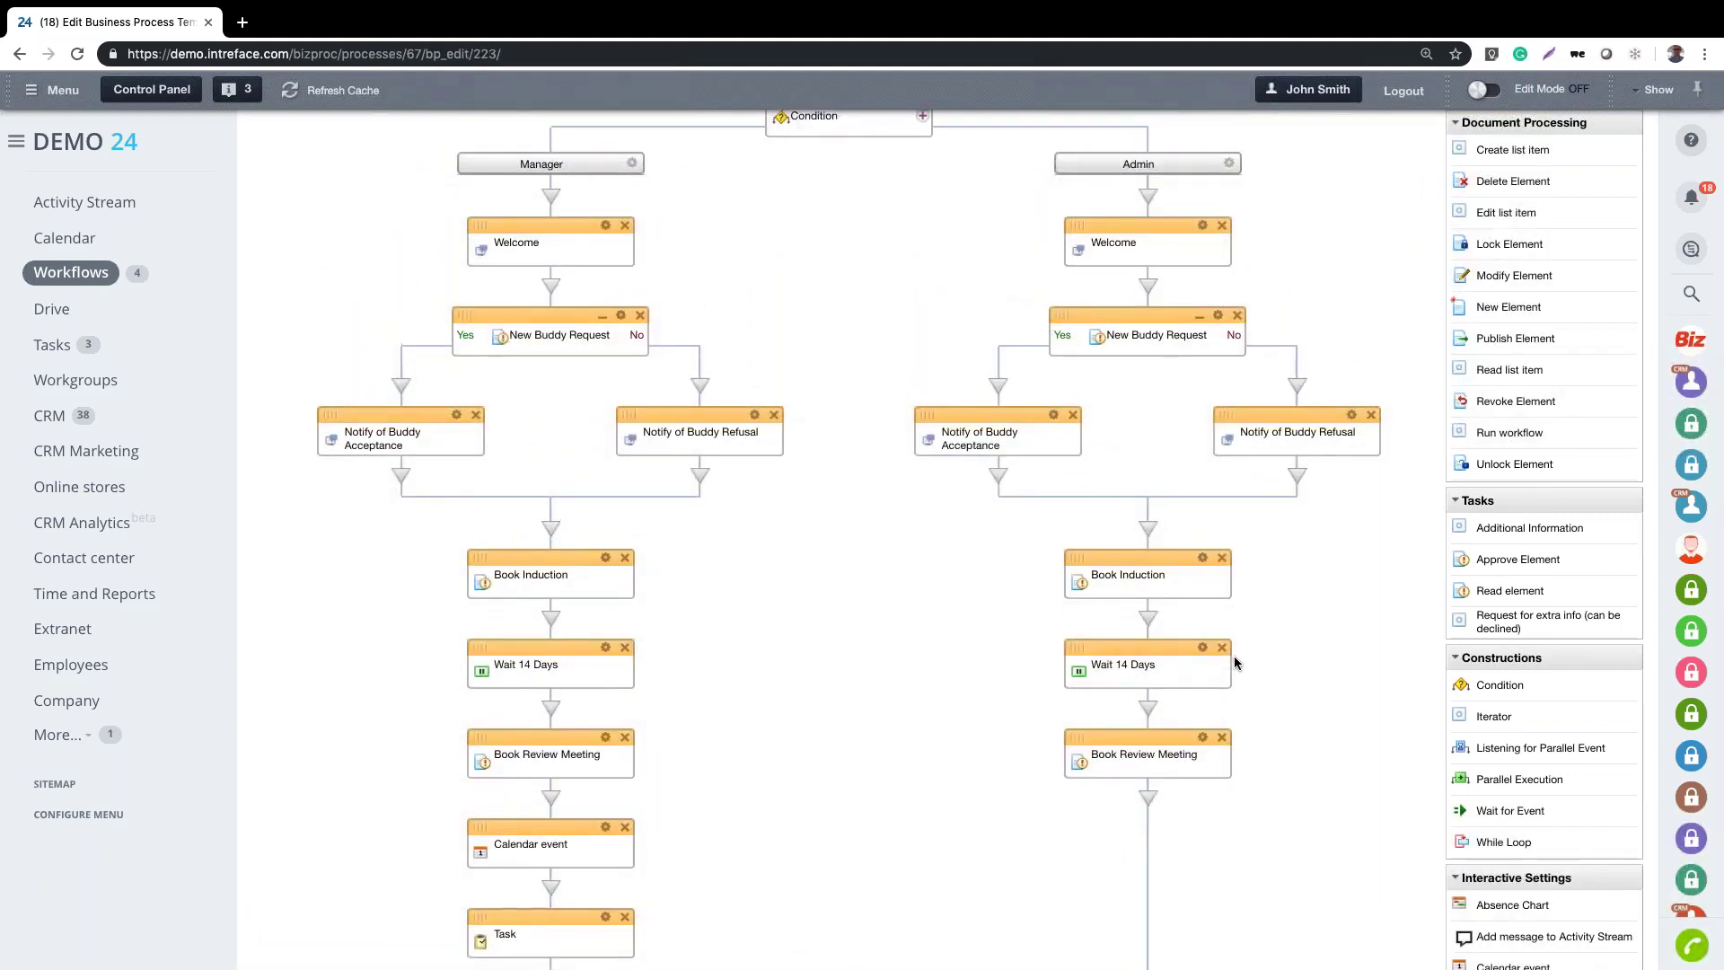
scroll(1234, 663, "up", 4)
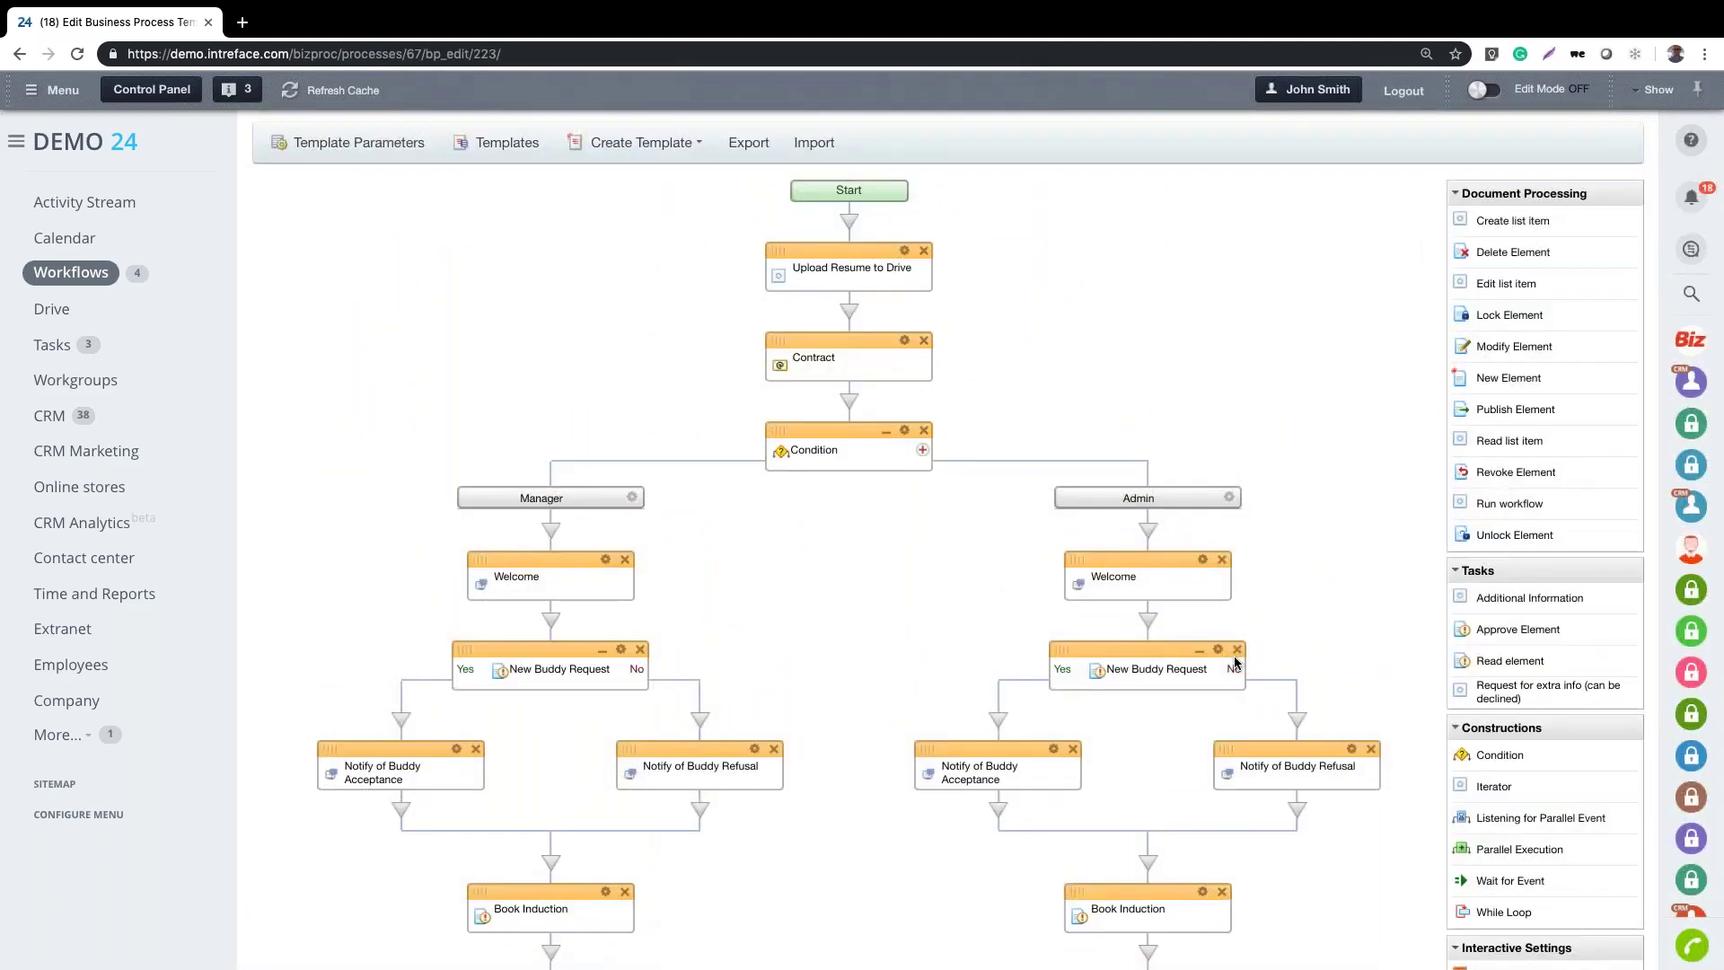